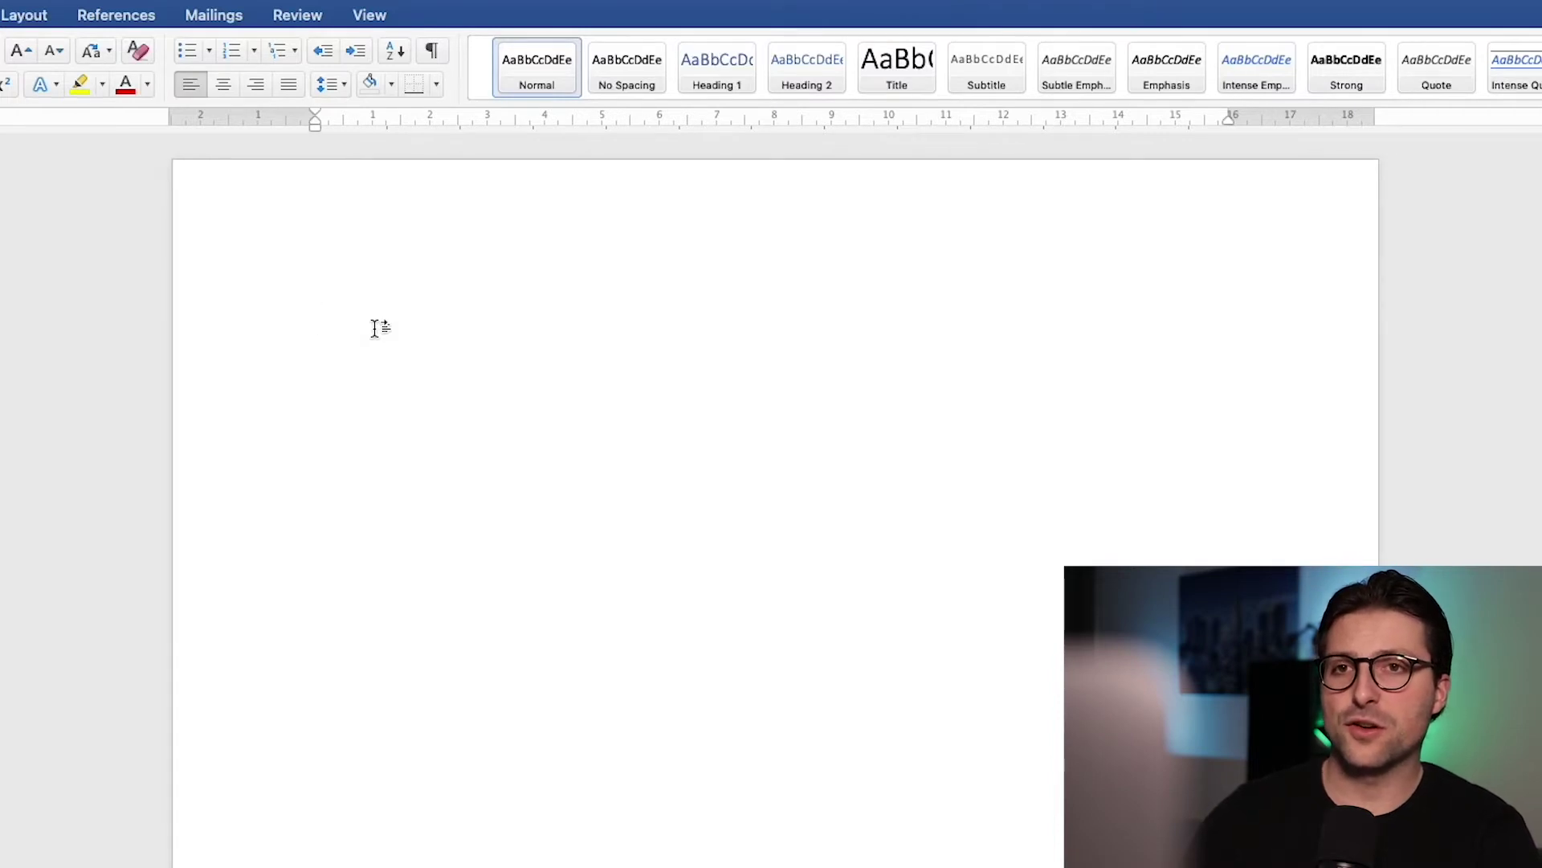
Step: Apply the Narrow margin preset to the page, then switch to the Normal margin preset
left_click(44, 17)
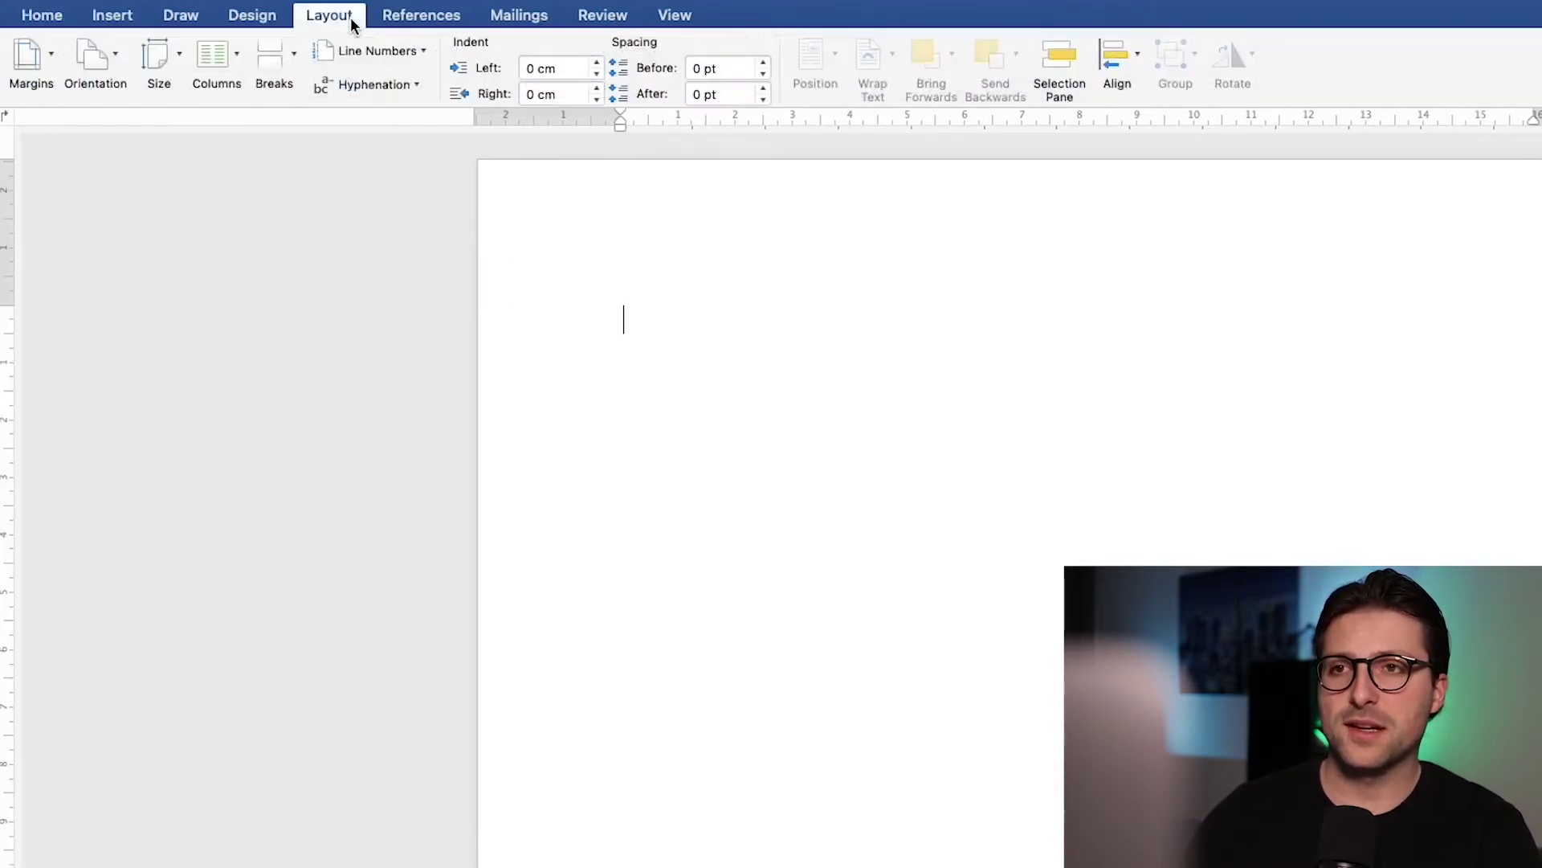
left_click(52, 54)
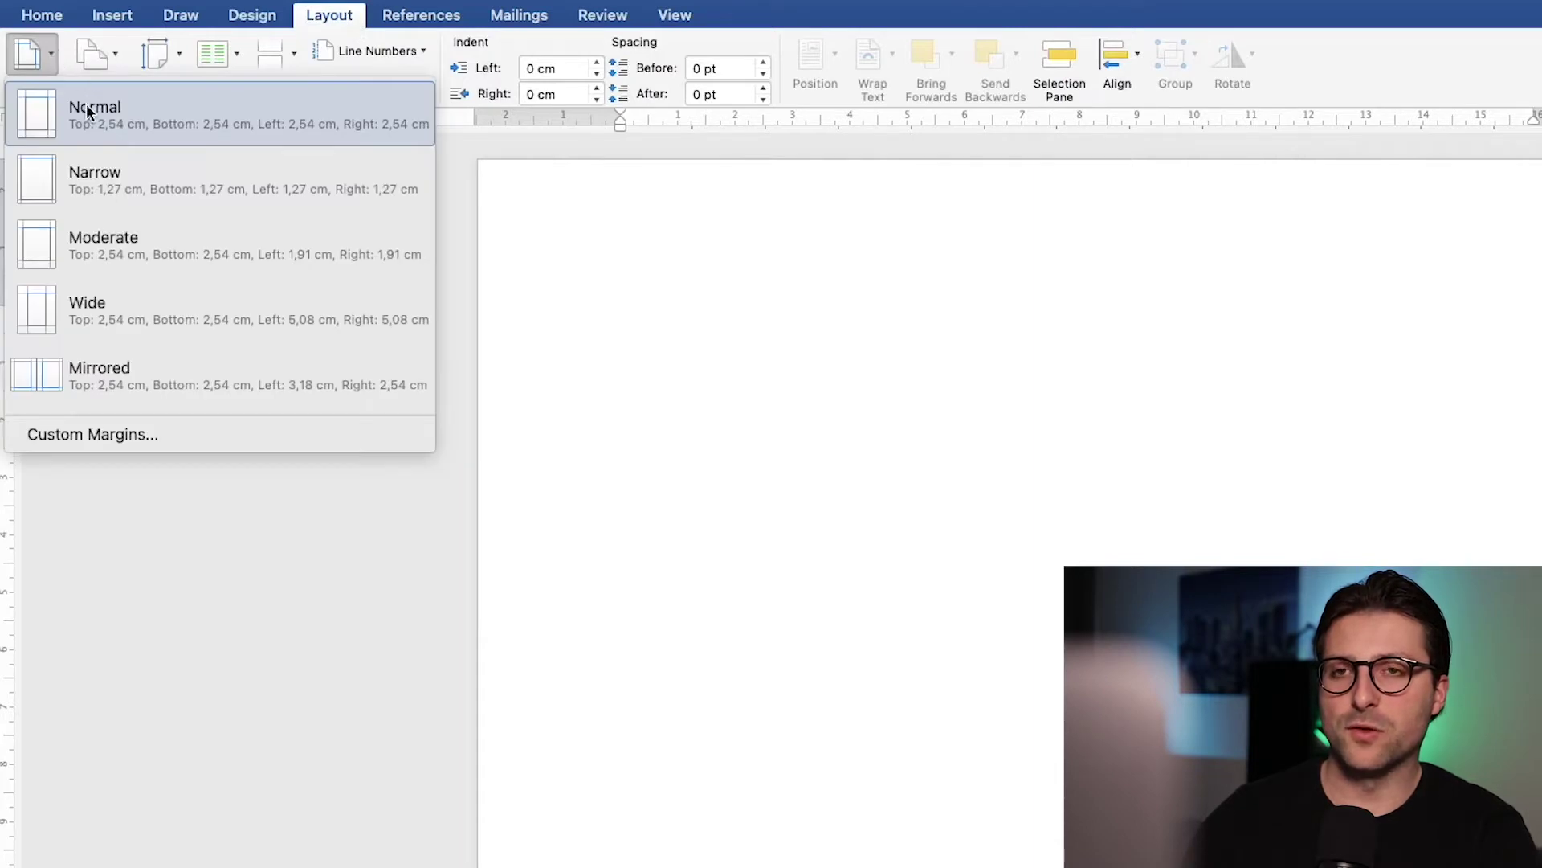
left_click(102, 178)
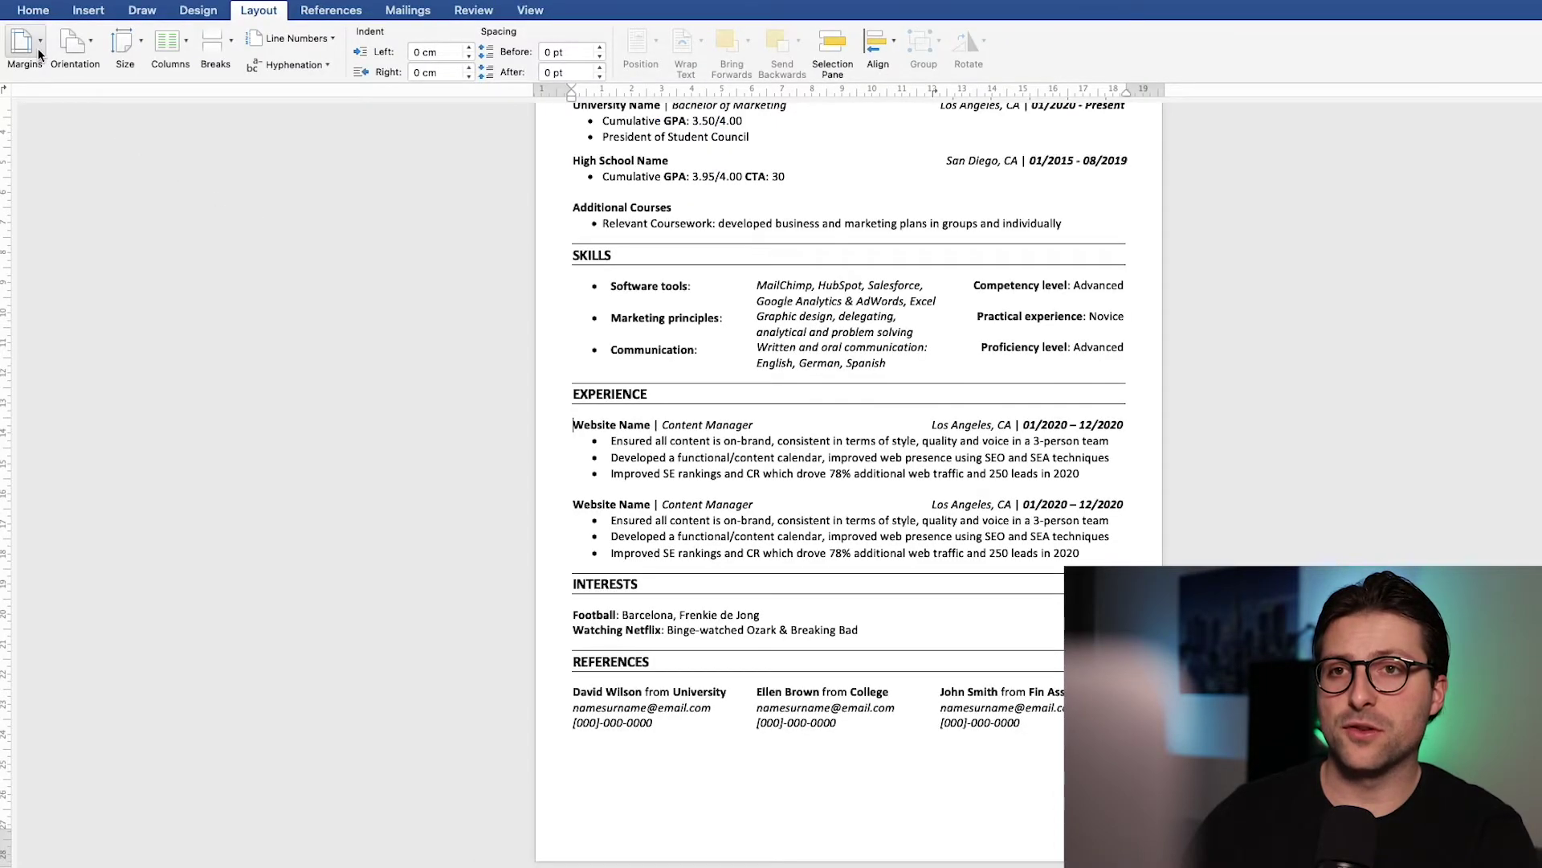
left_click(47, 64)
left_click(58, 83)
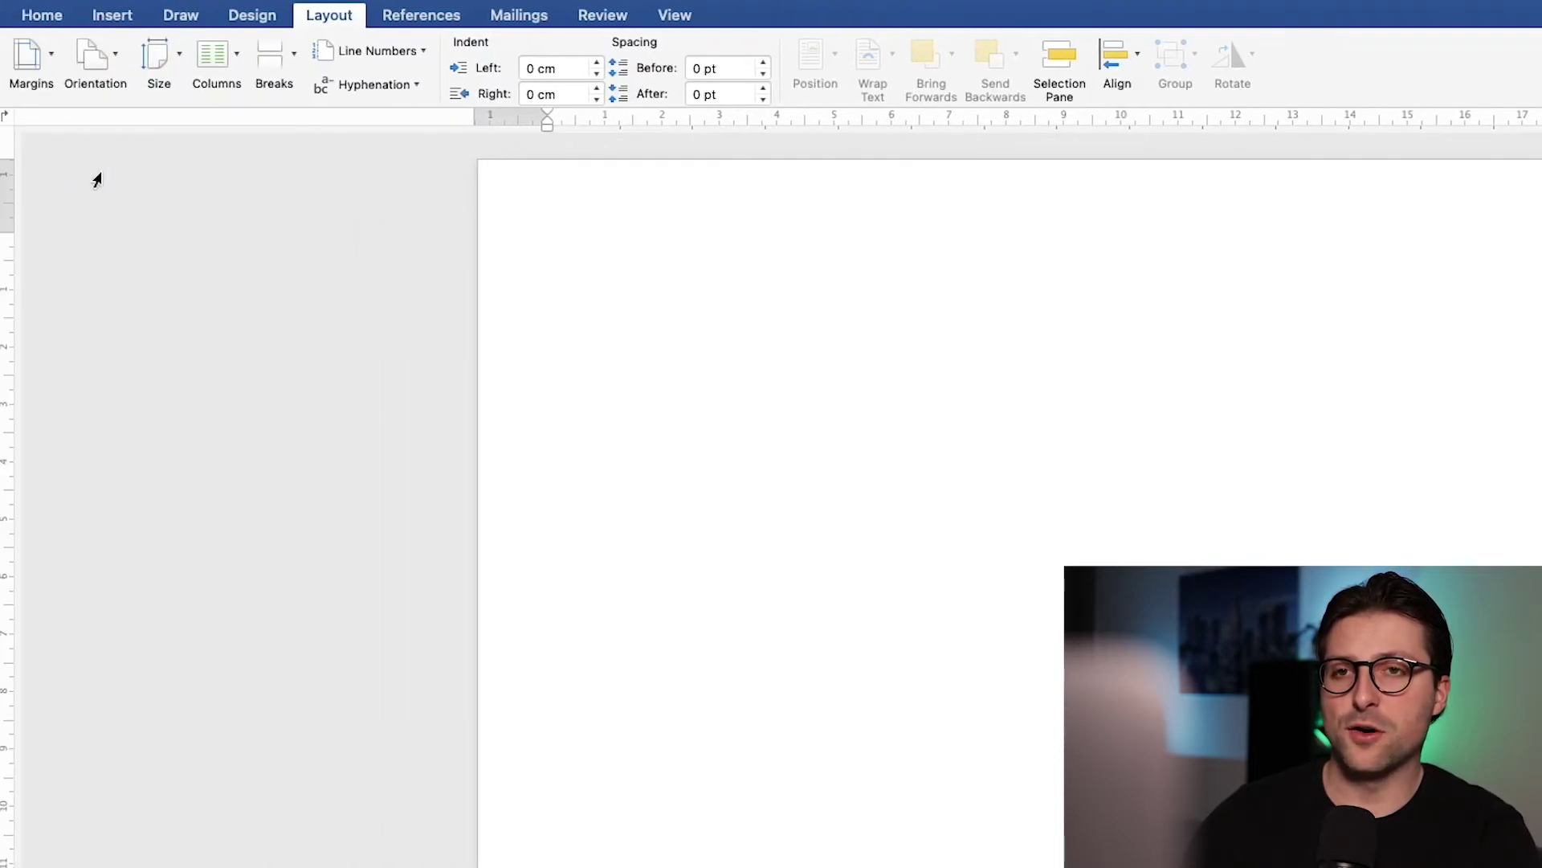
left_click(55, 17)
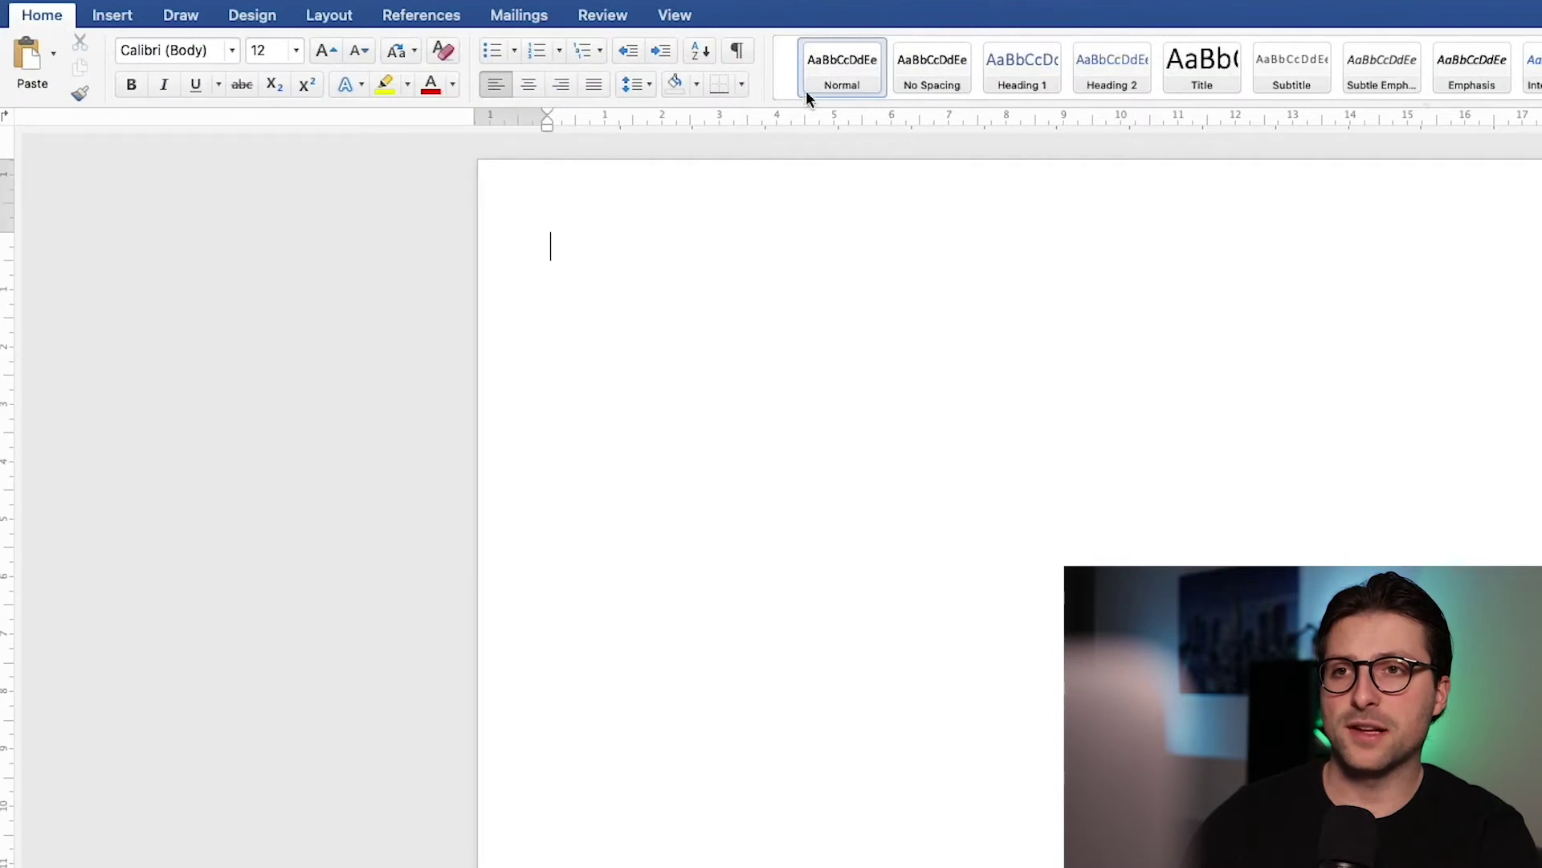
Step: Inspect the Normal style's Modify Style settings and close the dialog without changes
right_click(823, 78)
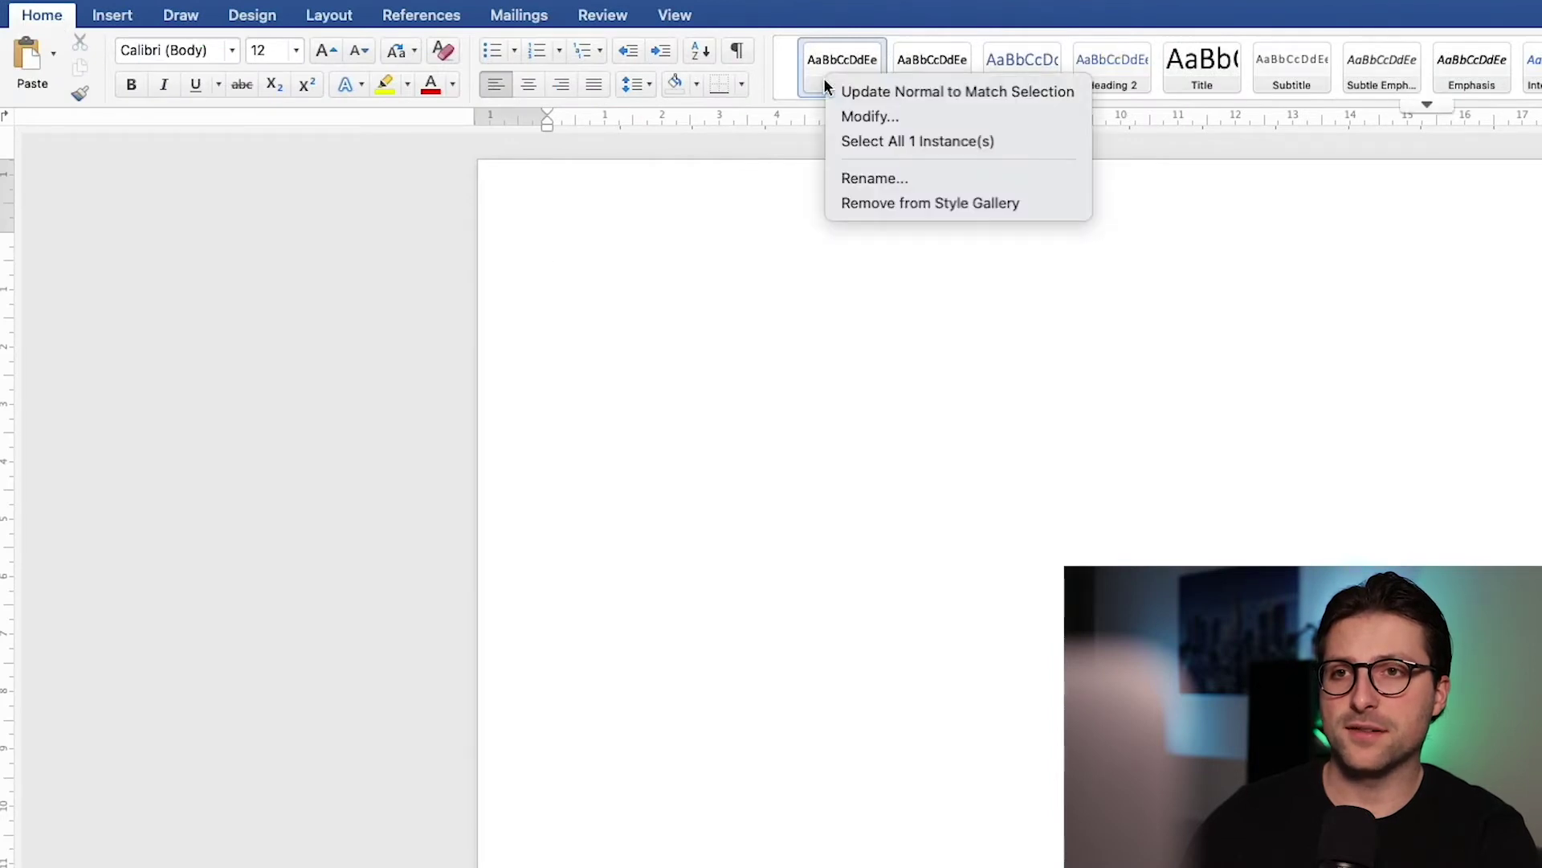
left_click(850, 119)
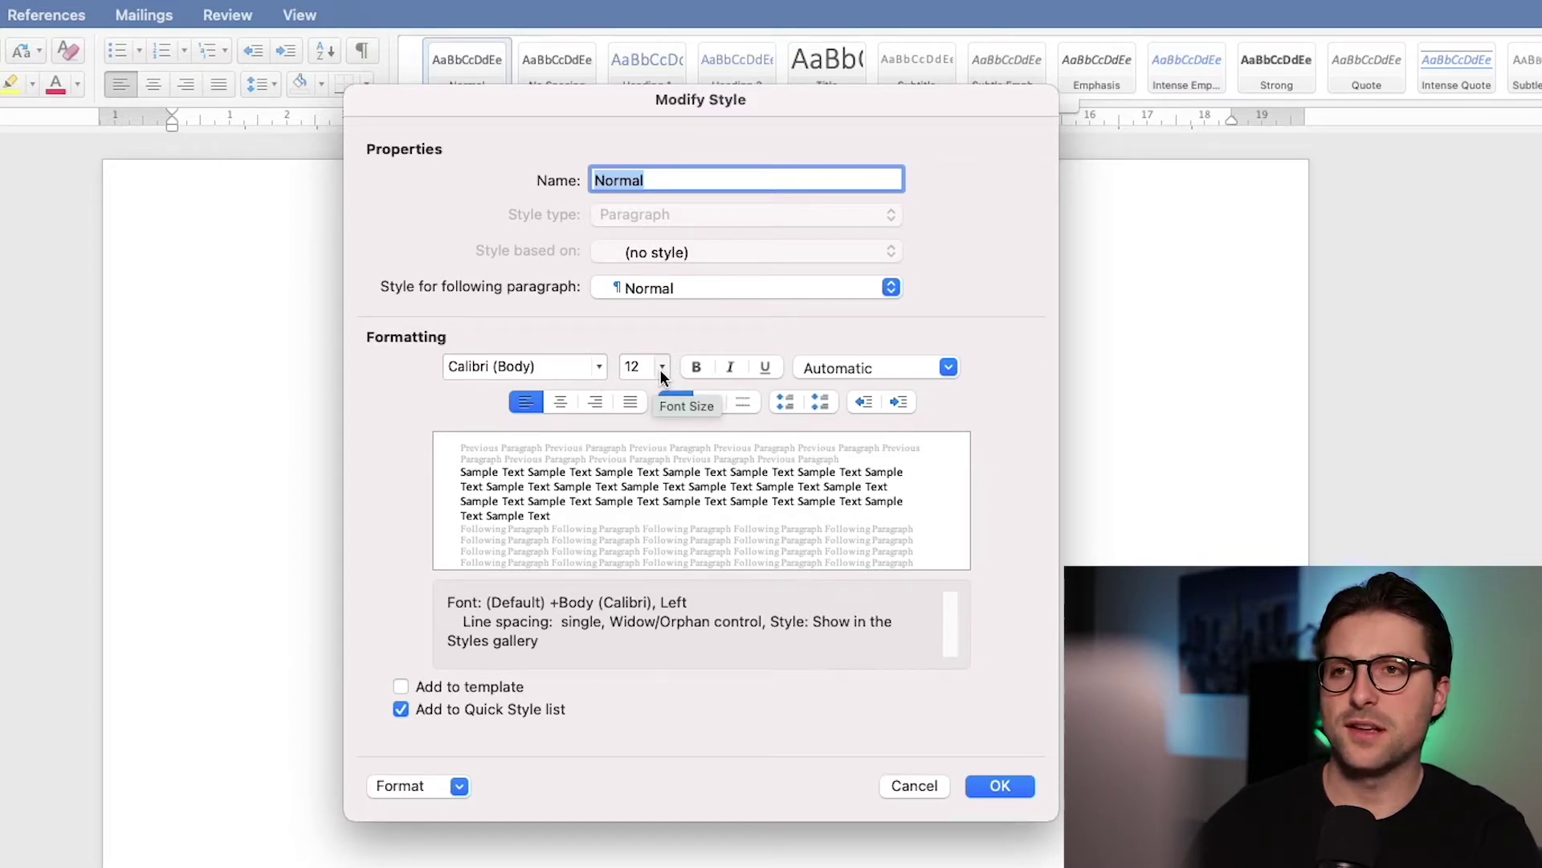
left_click(906, 783)
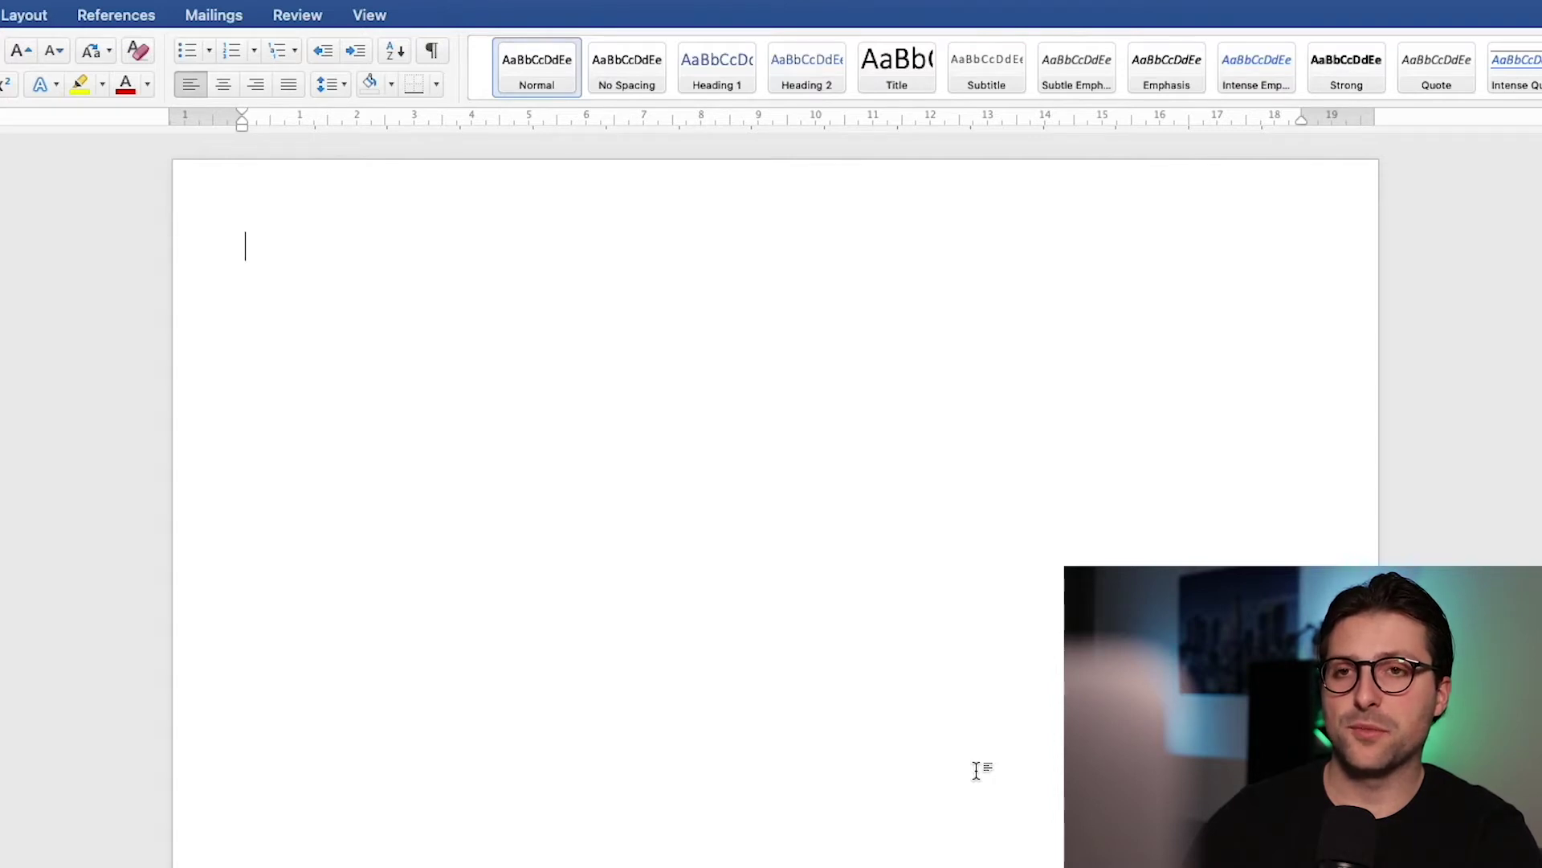
Step: Type 'Name Surname' as the first line and centre it
type("Name Surname")
key("super+a")
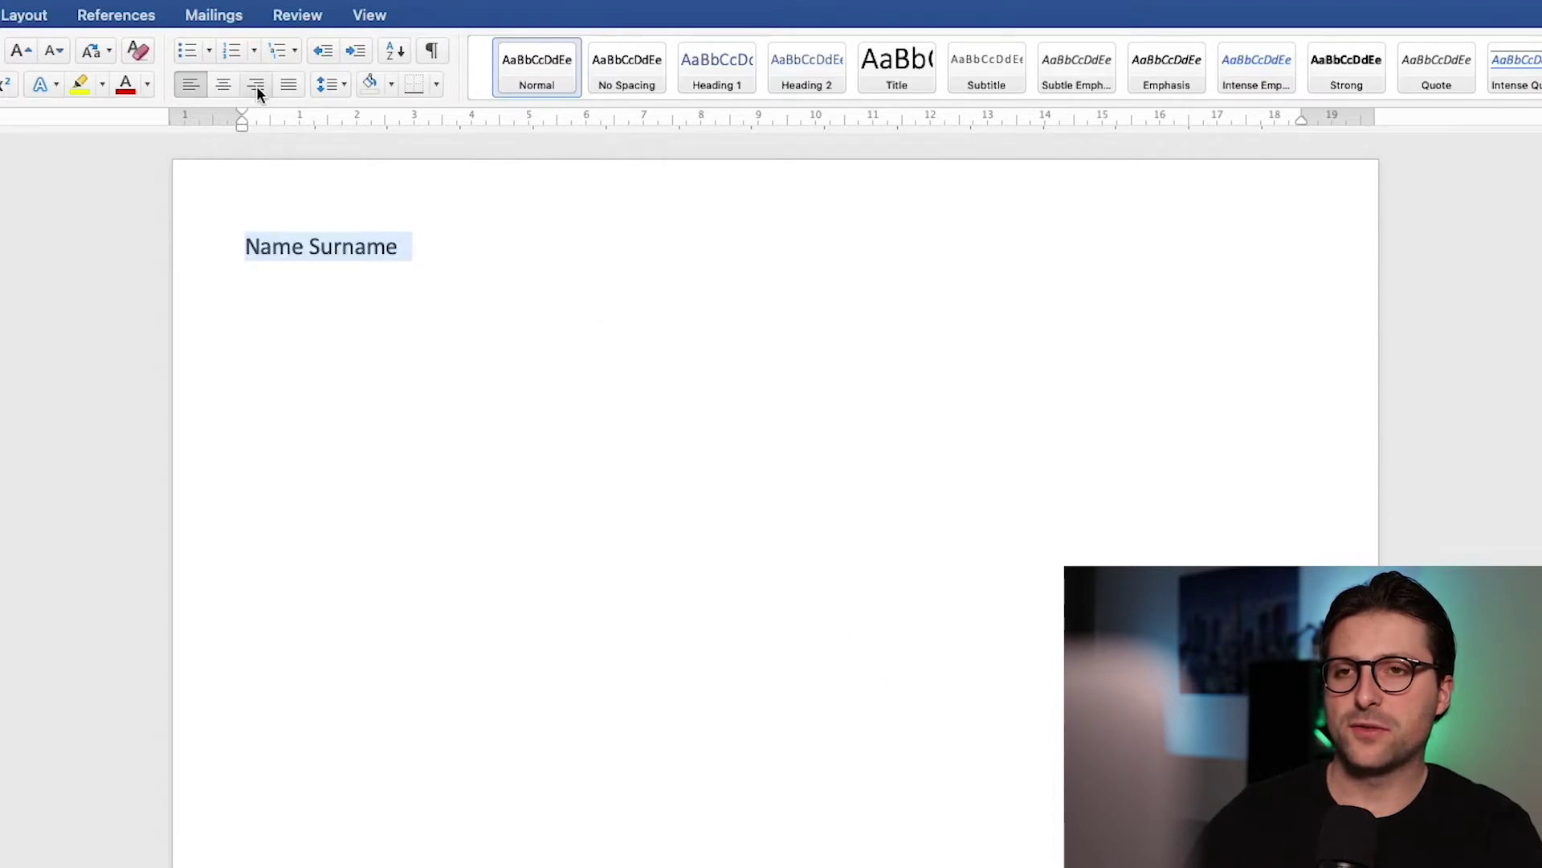
left_click(231, 85)
Step: Add a centred contact line: Los Angeles, CA | e-mail | phone | LinkedIn URL
key("Right")
key("Return")
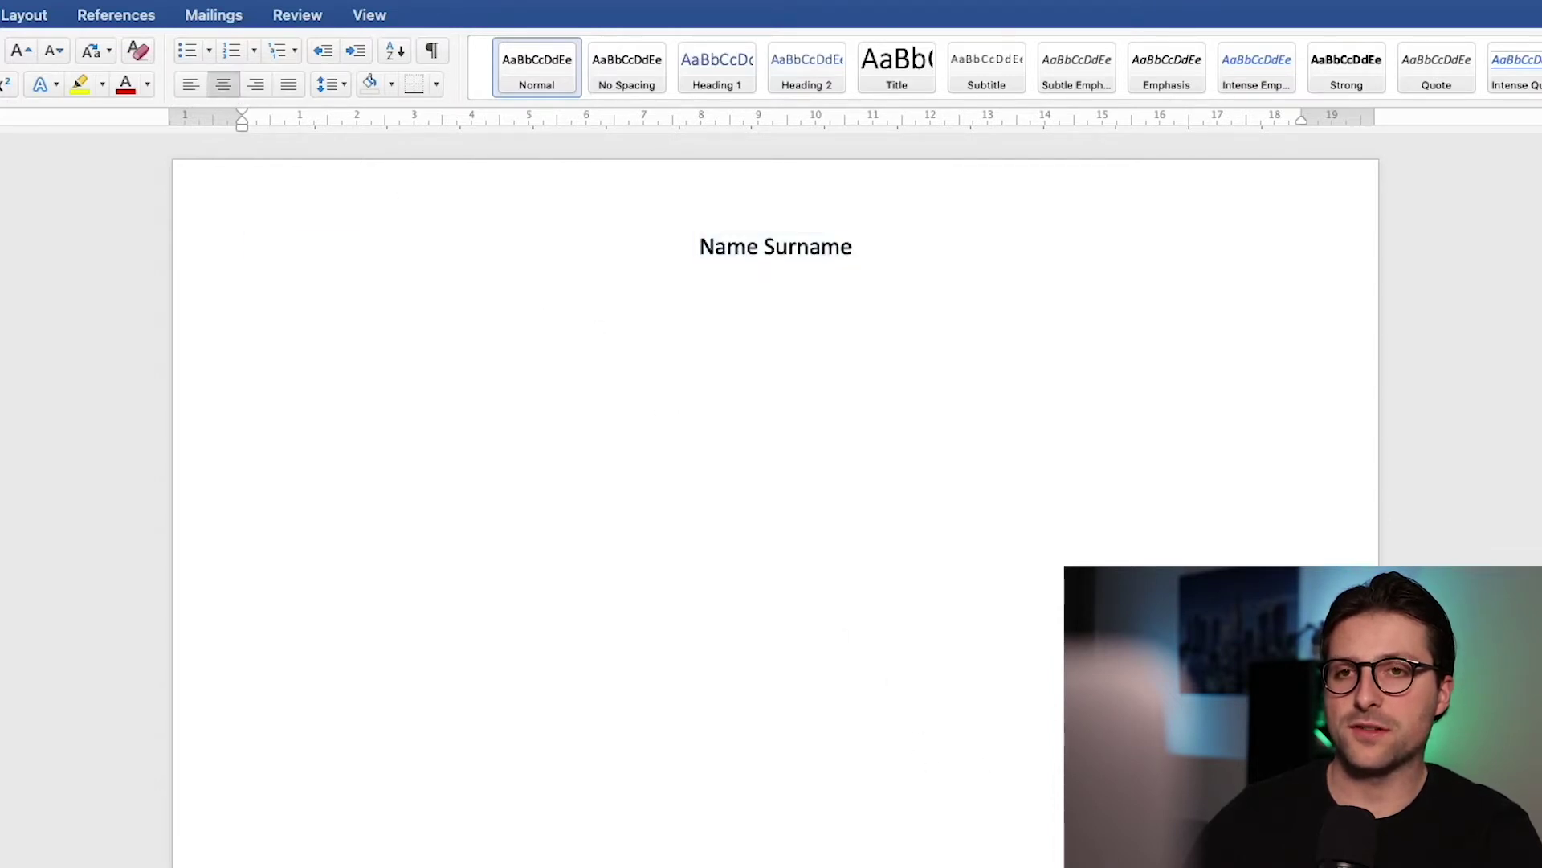
type("Los Ang")
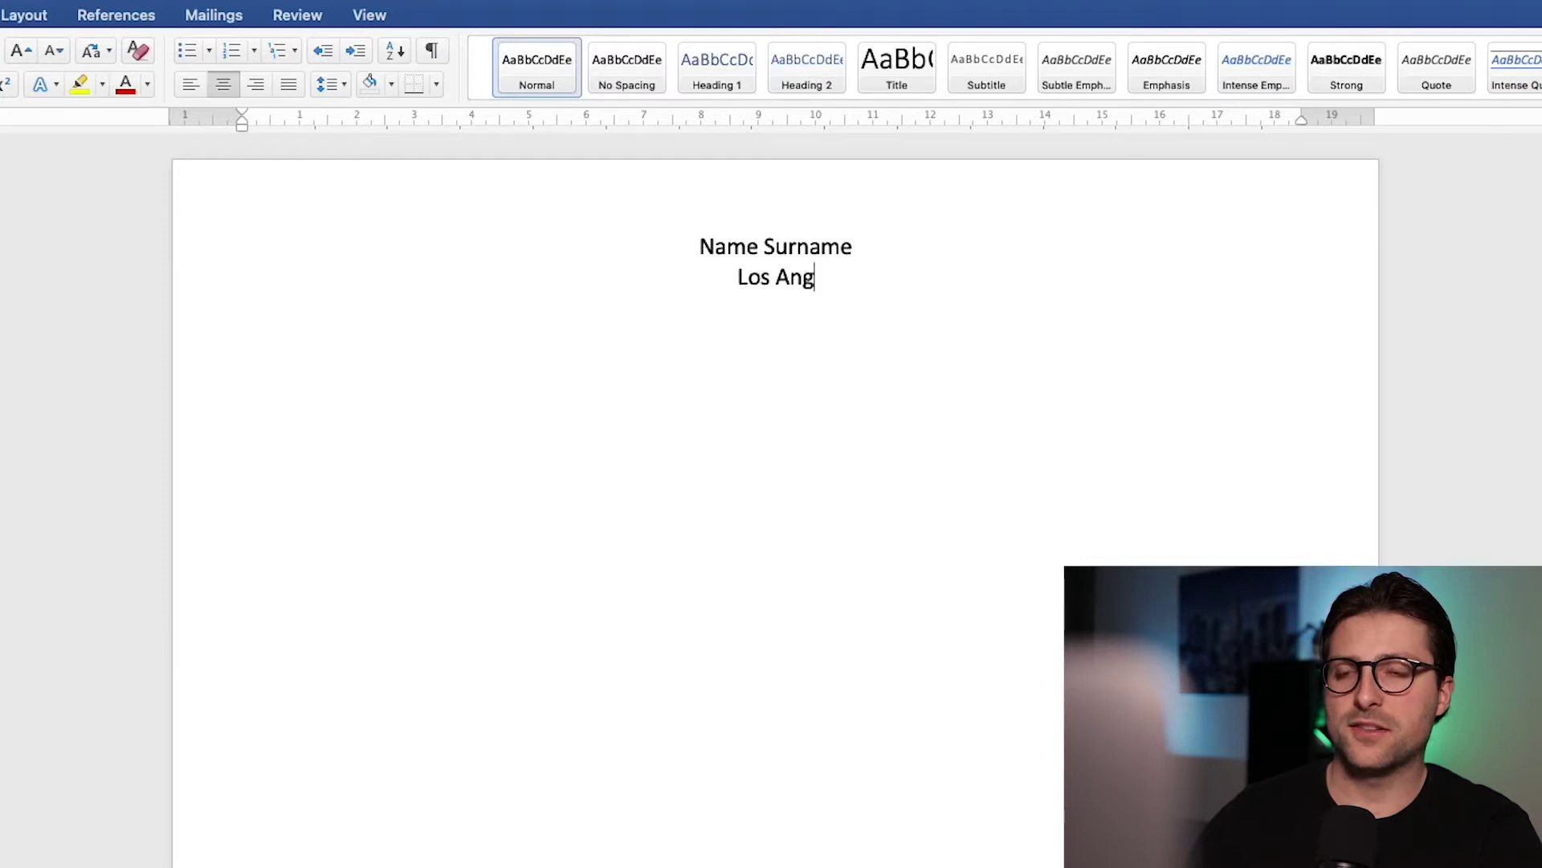
type("eles, CA ")
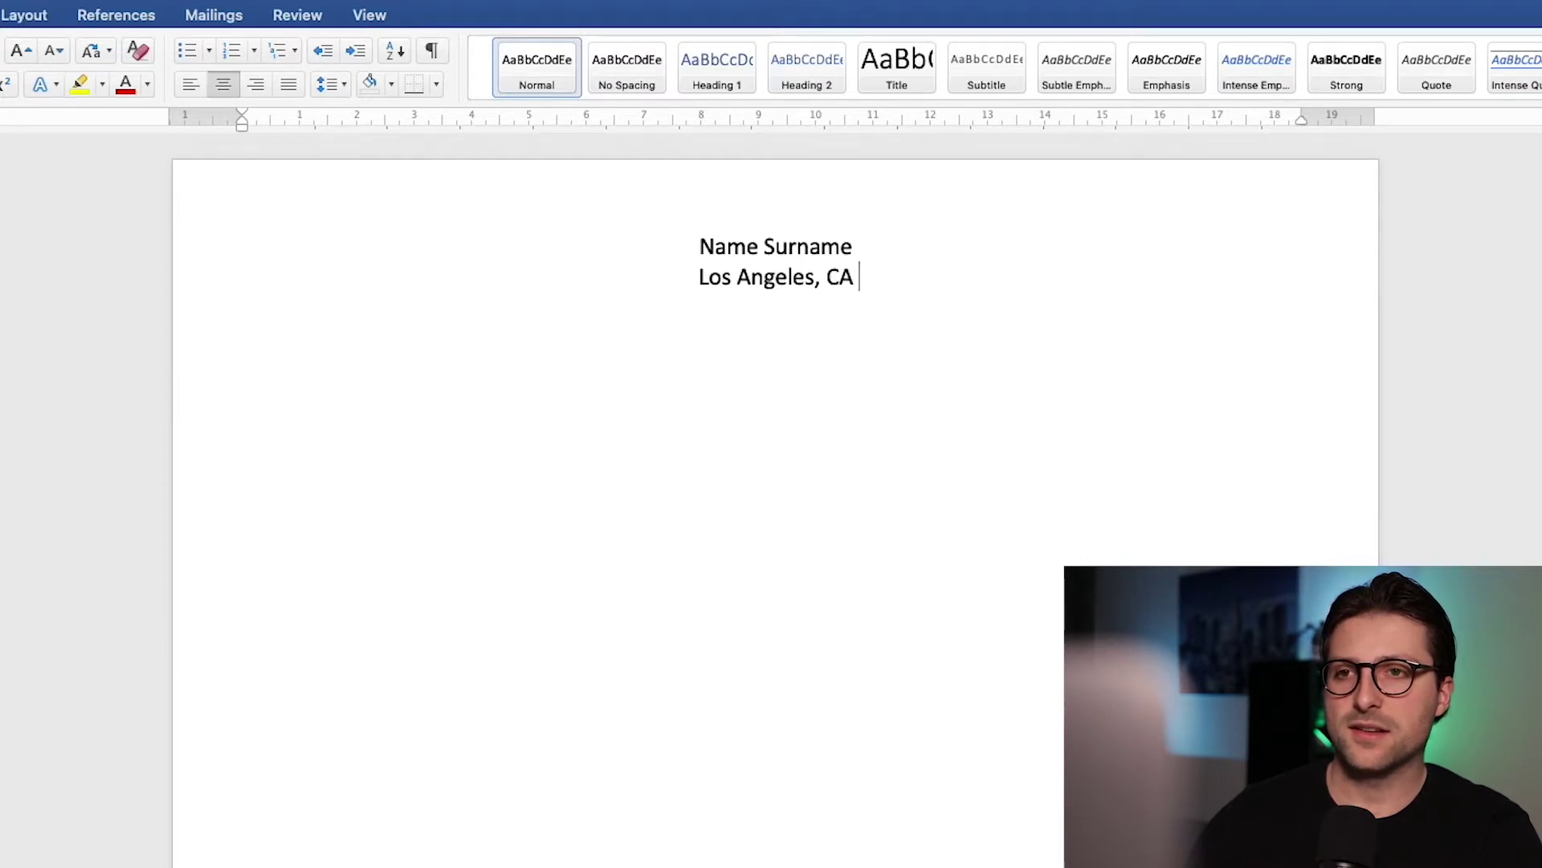
type("| namesurname@email.com ")
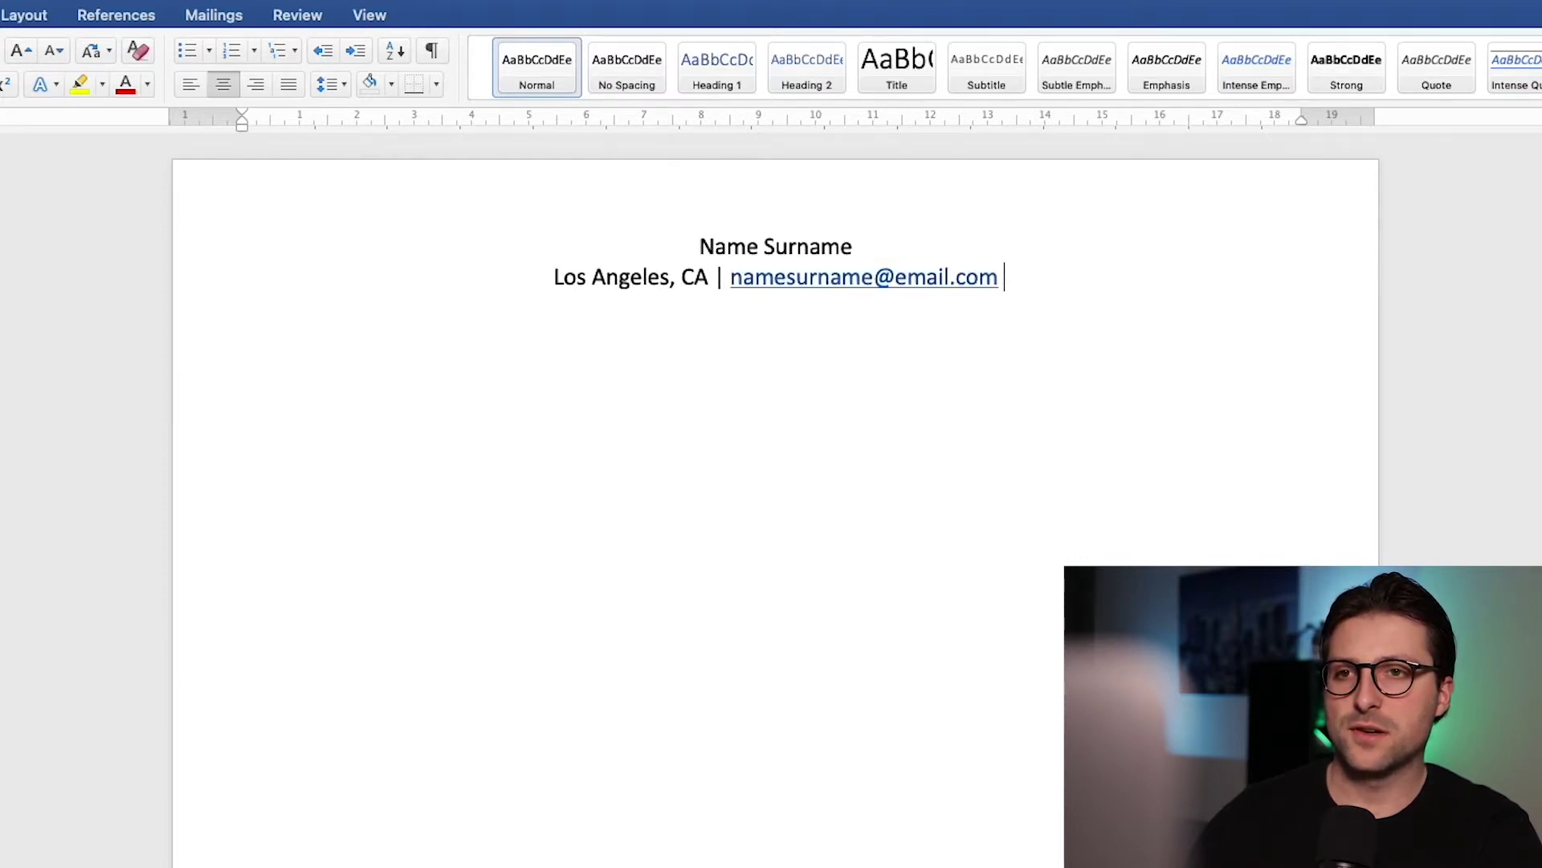
type("| [000]-000-0000 | linke")
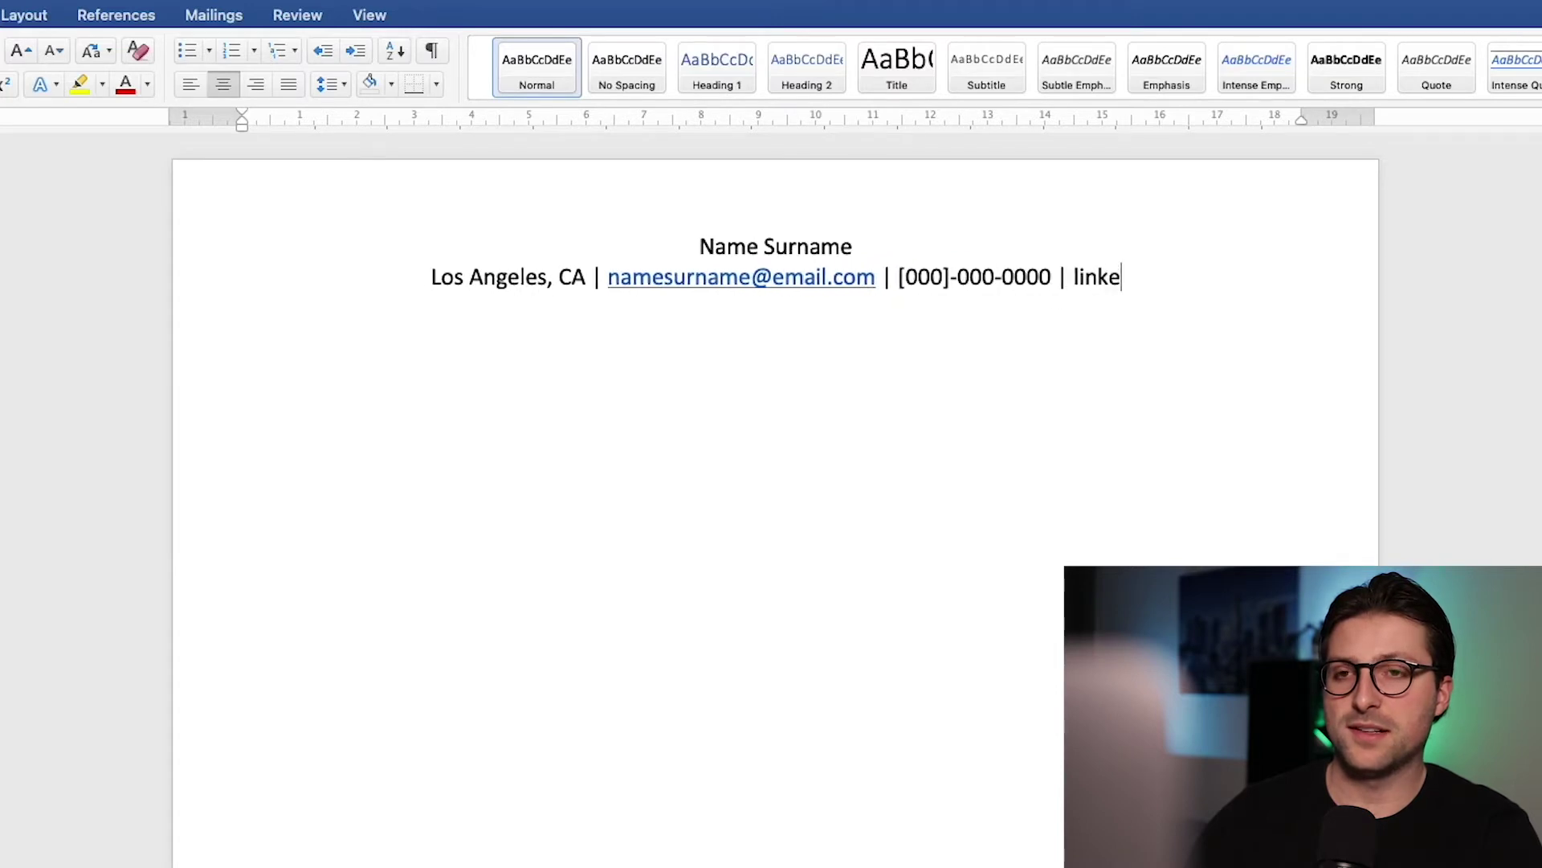
type("din.com/username")
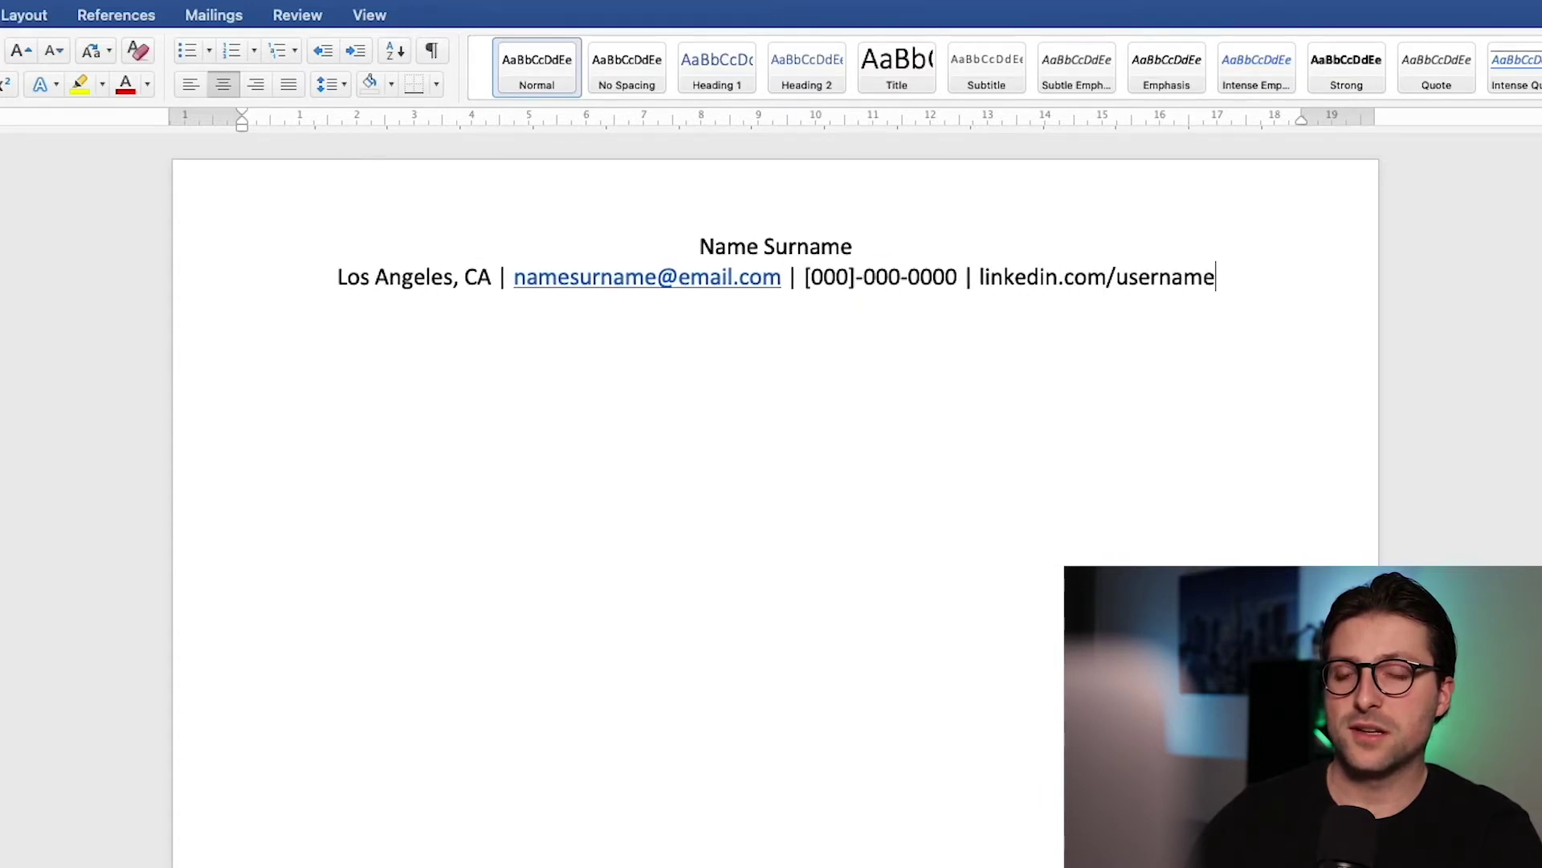
Step: Remove the hyperlink from the e-mail address in the contact line
right_click(645, 289)
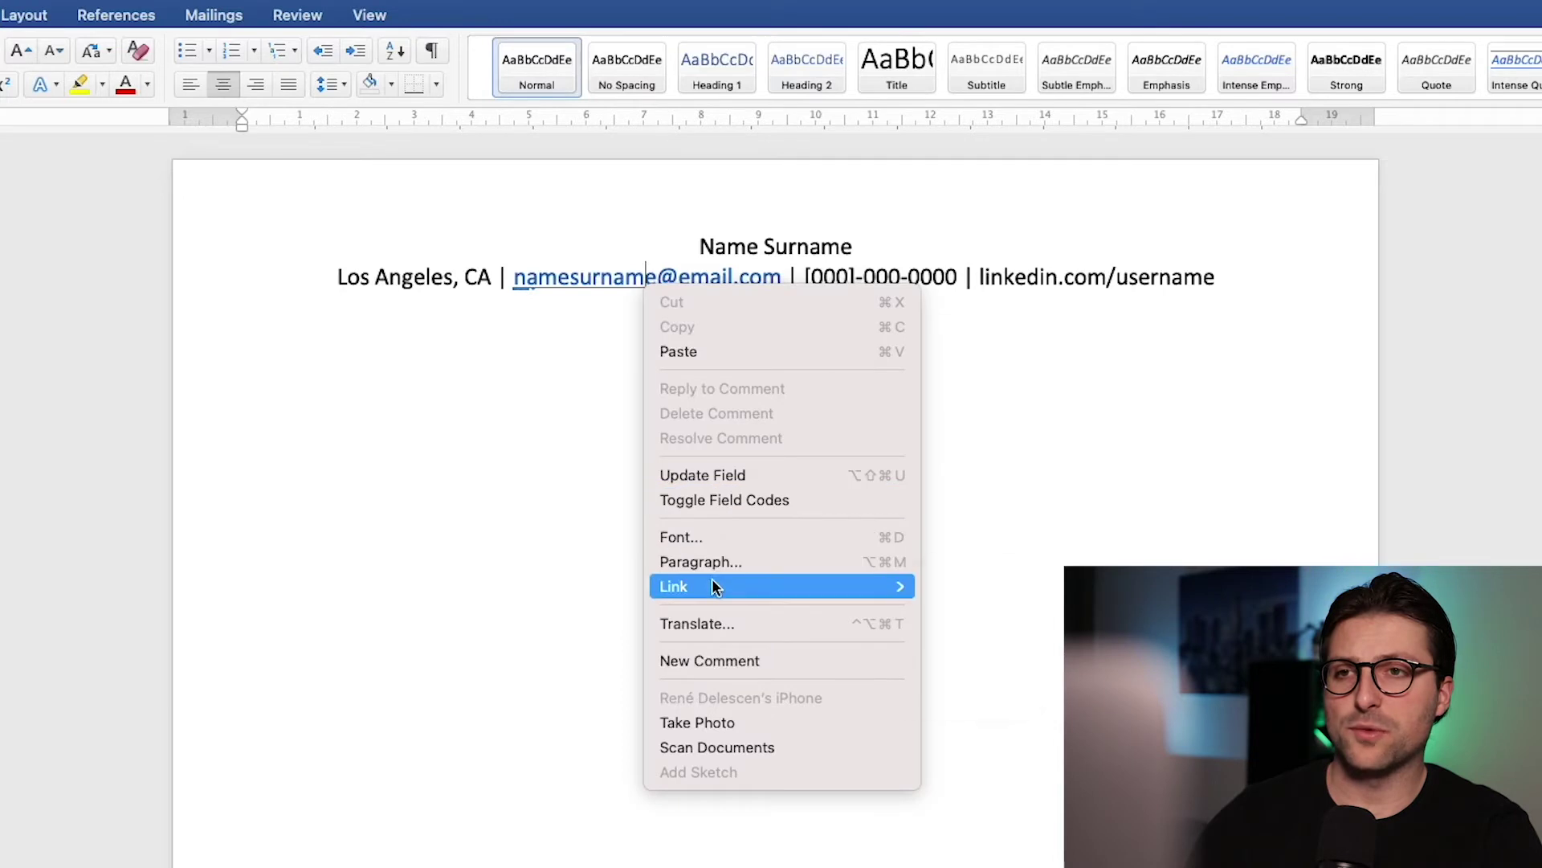
mouse_move(711, 585)
left_click(991, 685)
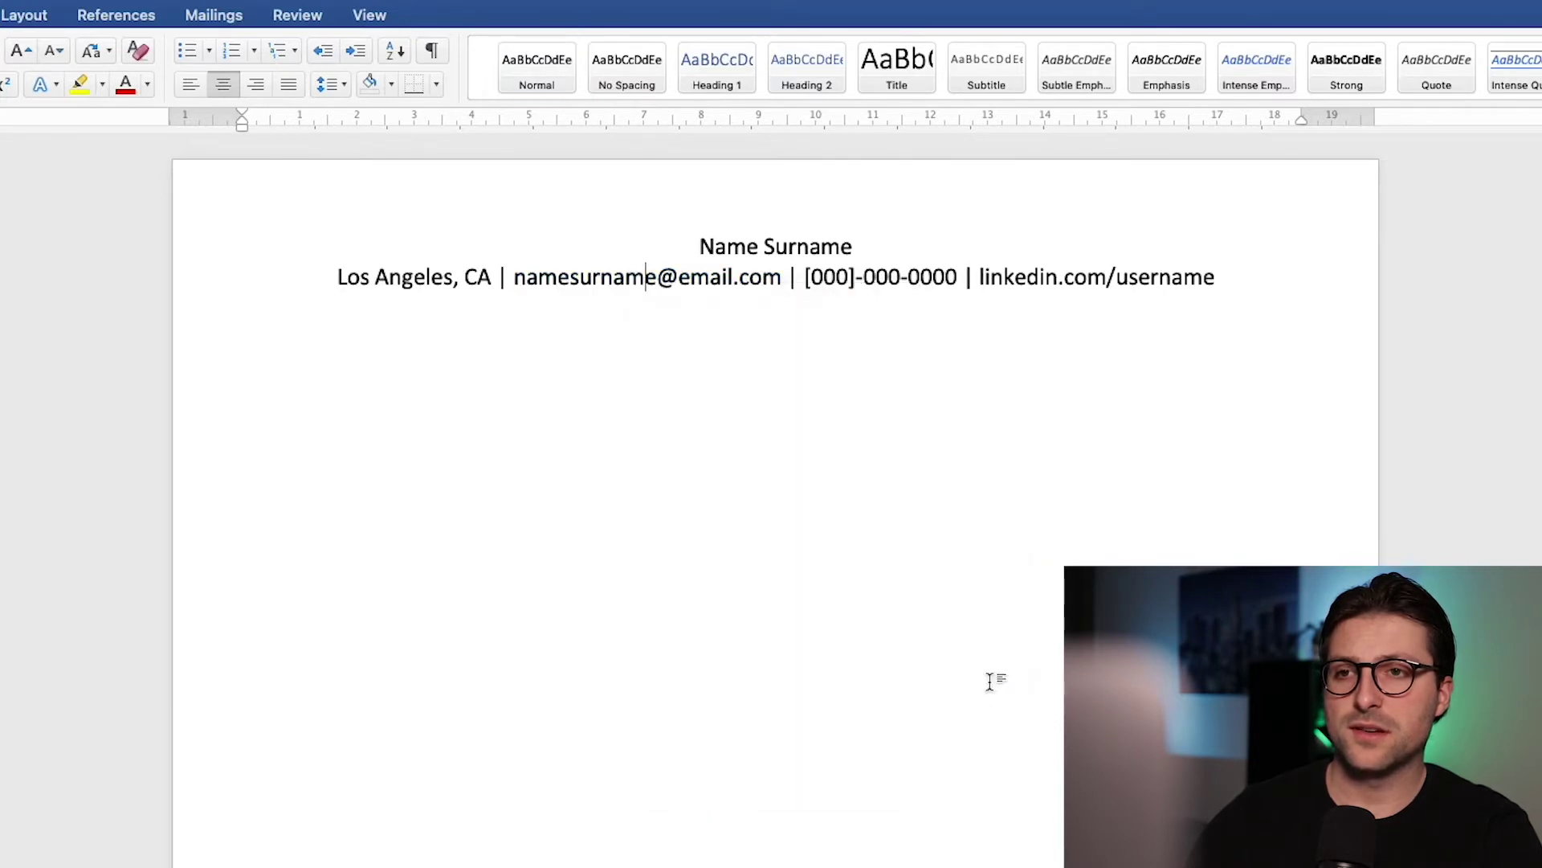
Step: Make the 'Name Surname' line bold at 18 pt
double_click(855, 254)
triple_click(855, 254)
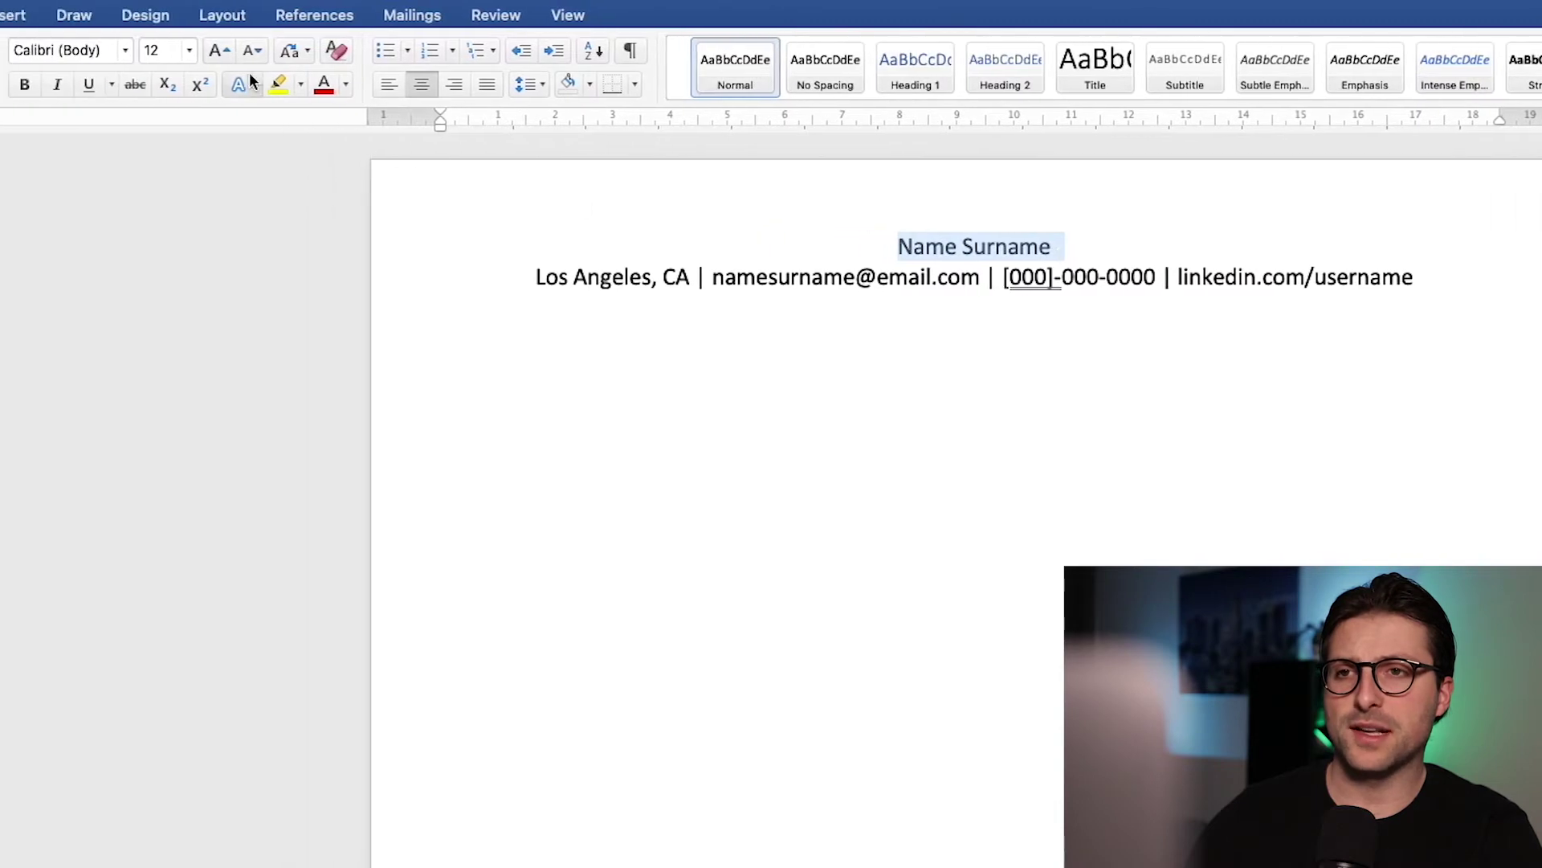
left_click(224, 51)
left_click(225, 52)
left_click(225, 51)
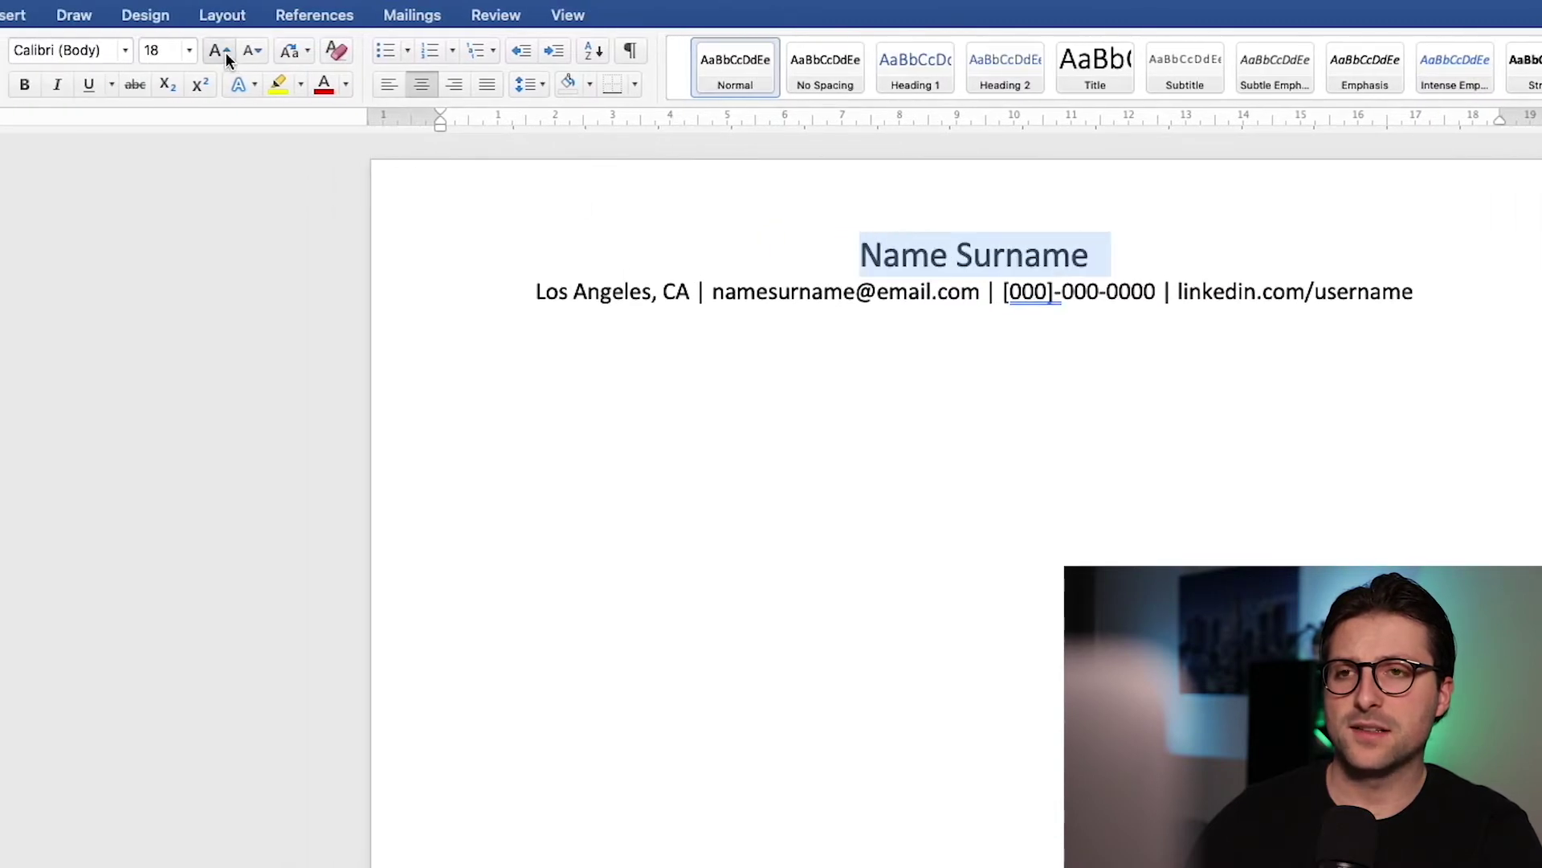
left_click(21, 89)
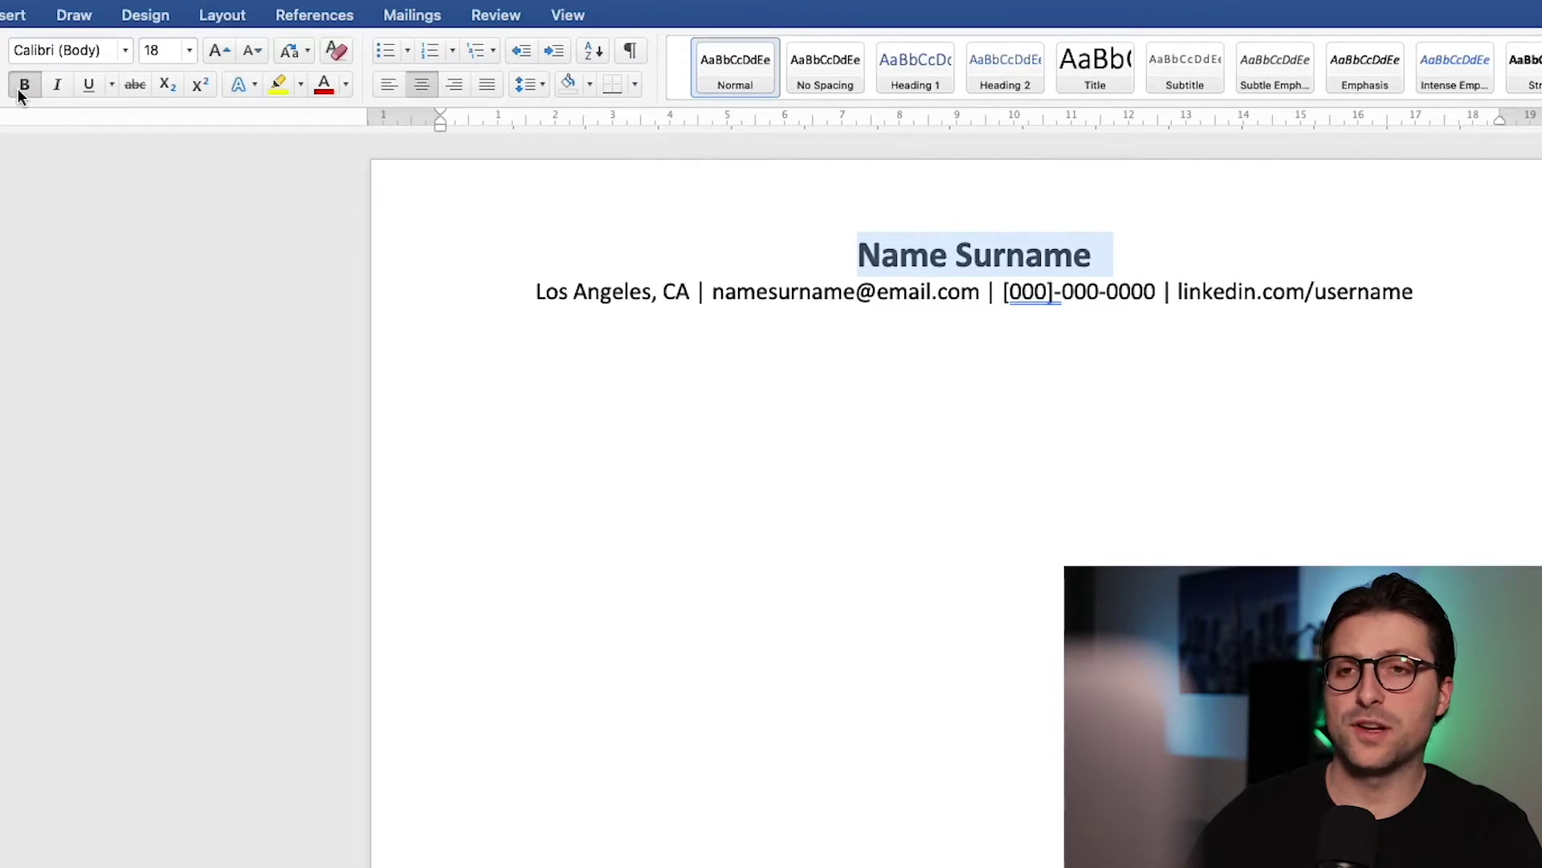
left_click(444, 320)
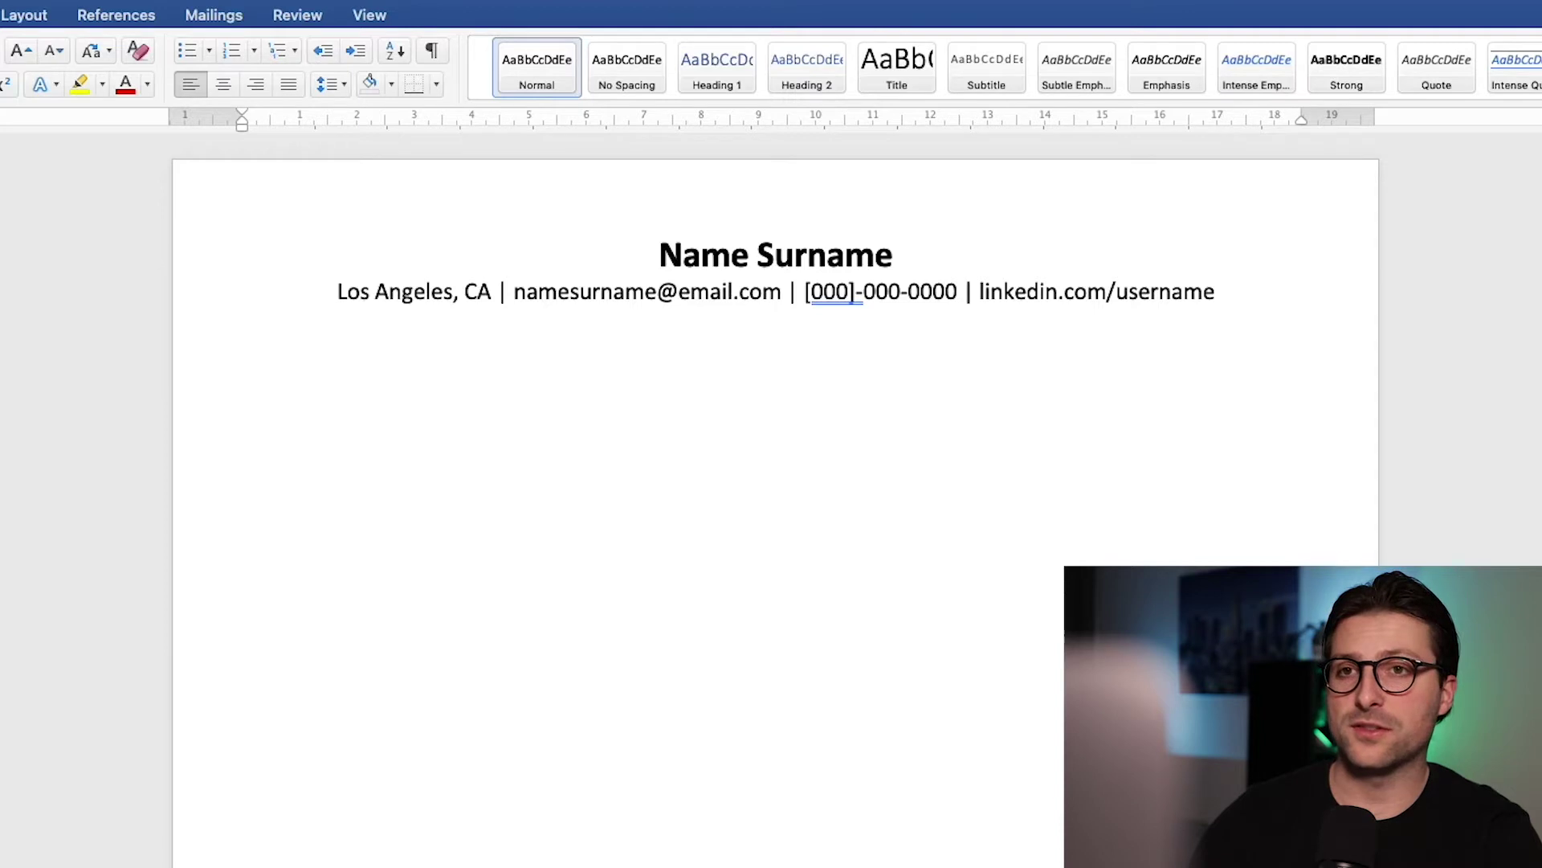
Step: Type the headings EDUCATION, CERTIFICATES, SKILLS, EXPERIENCE, INTERESTS and REFERENCES on separate lines
type("EDUCATION")
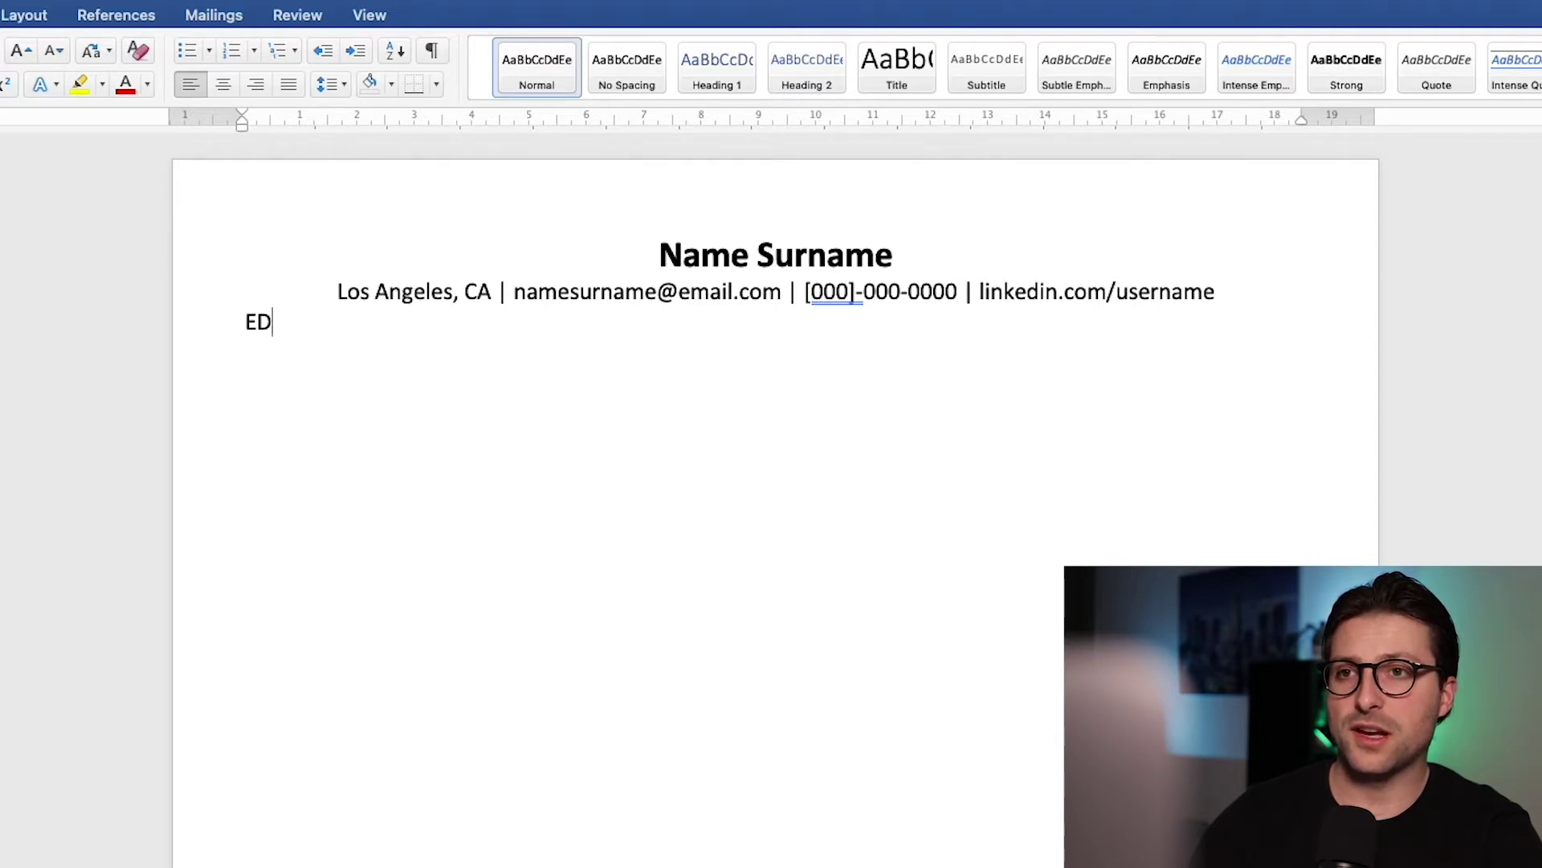
key("Return")
type("CERTIFICATES")
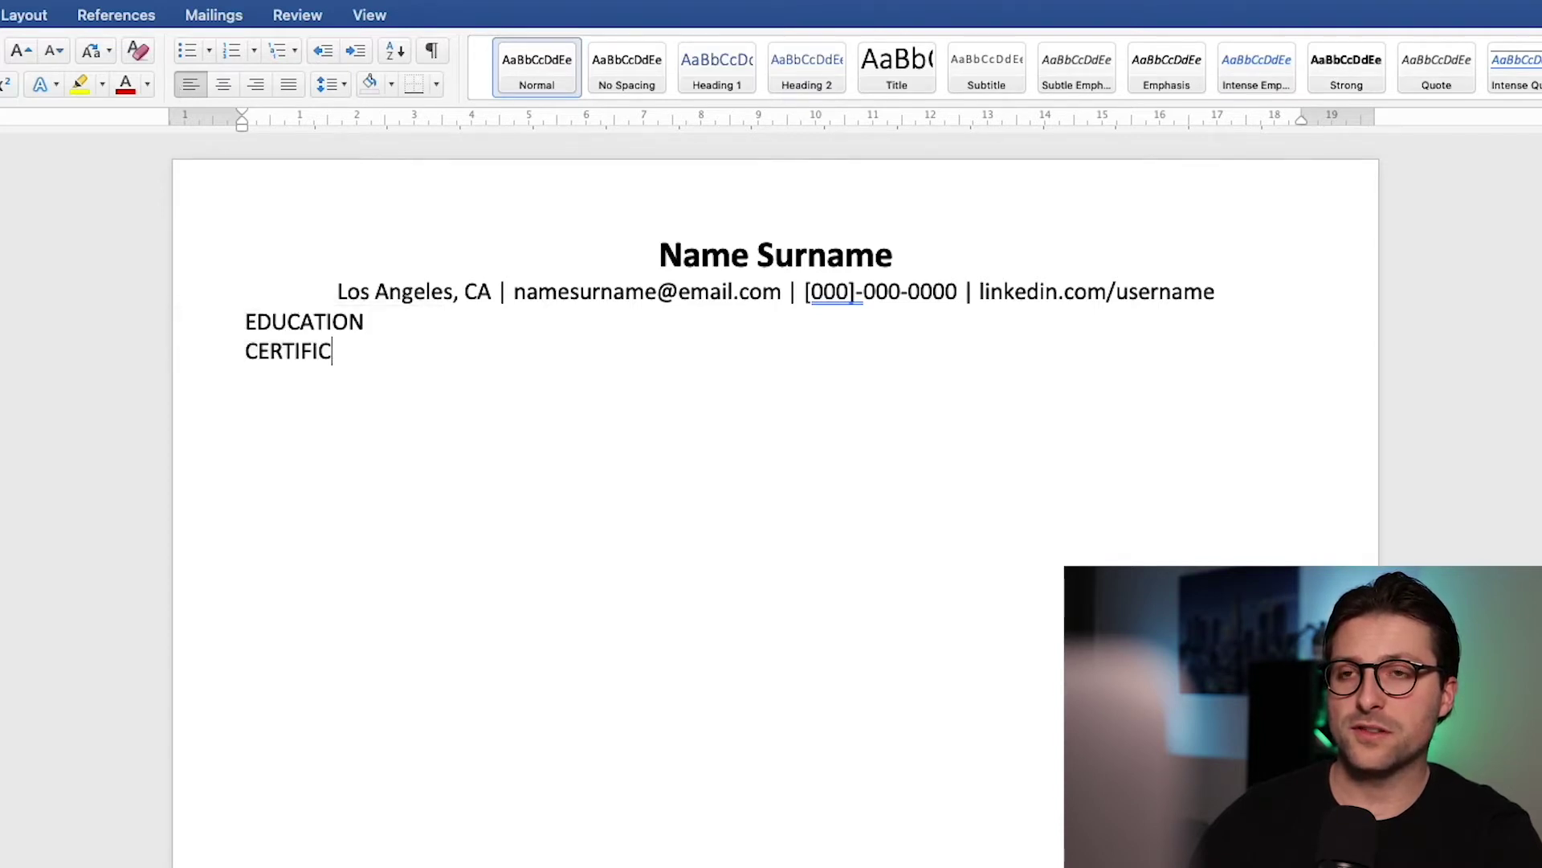
key("Return")
type("SKILLS")
key("Return")
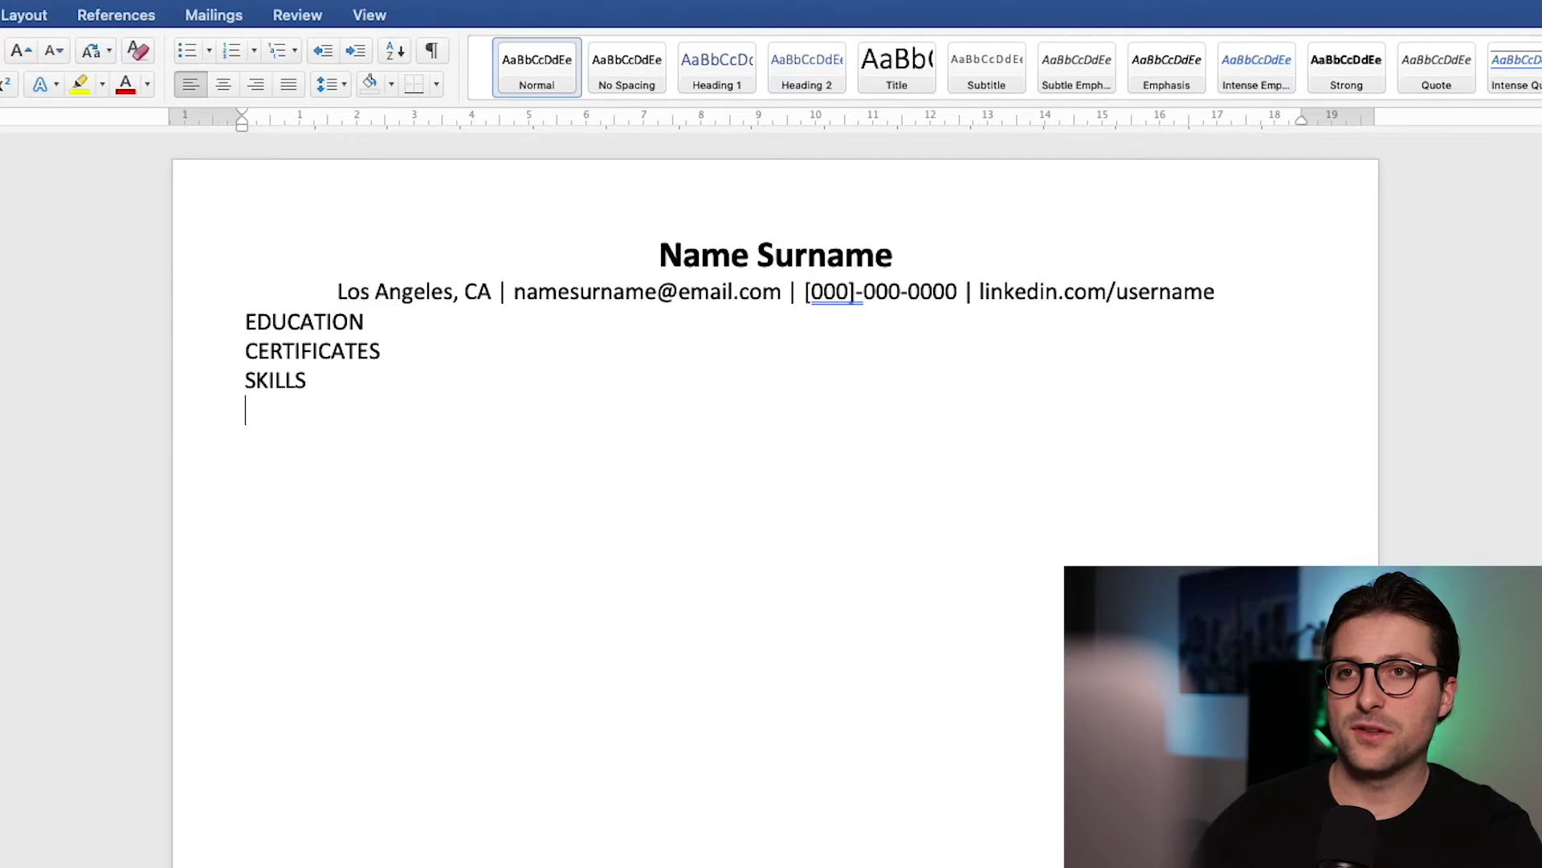
type("EXPERIENCE")
key("Return")
type("INTERESTS")
key("Return")
type("REFERENCES")
Step: Insert blank lines between each of the six section headings
key("Up")
key("Up")
key("Up")
key("Up")
key("Up")
key("Return")
key("Return")
key("Down")
key("End")
key("Return")
key("Return")
key("Down")
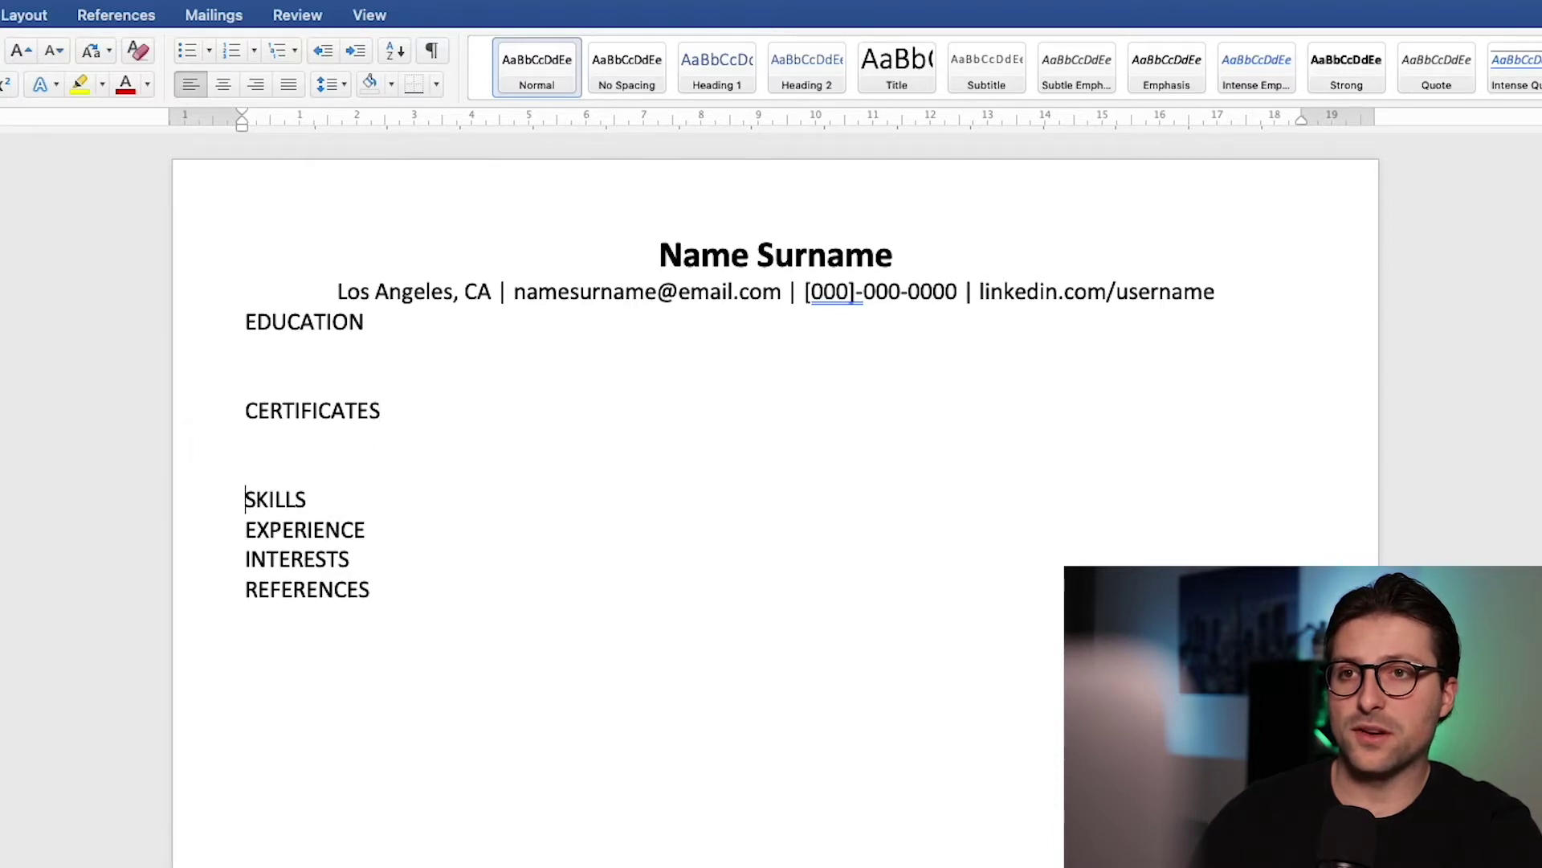
key("End")
key("Return")
key("Return")
key("Down")
key("End")
key("Return")
key("Return")
key("Down")
key("End")
key("Return")
key("Return")
Step: Make the EDUCATION heading bold
left_click(246, 379)
key("shift+Up")
key("super+b")
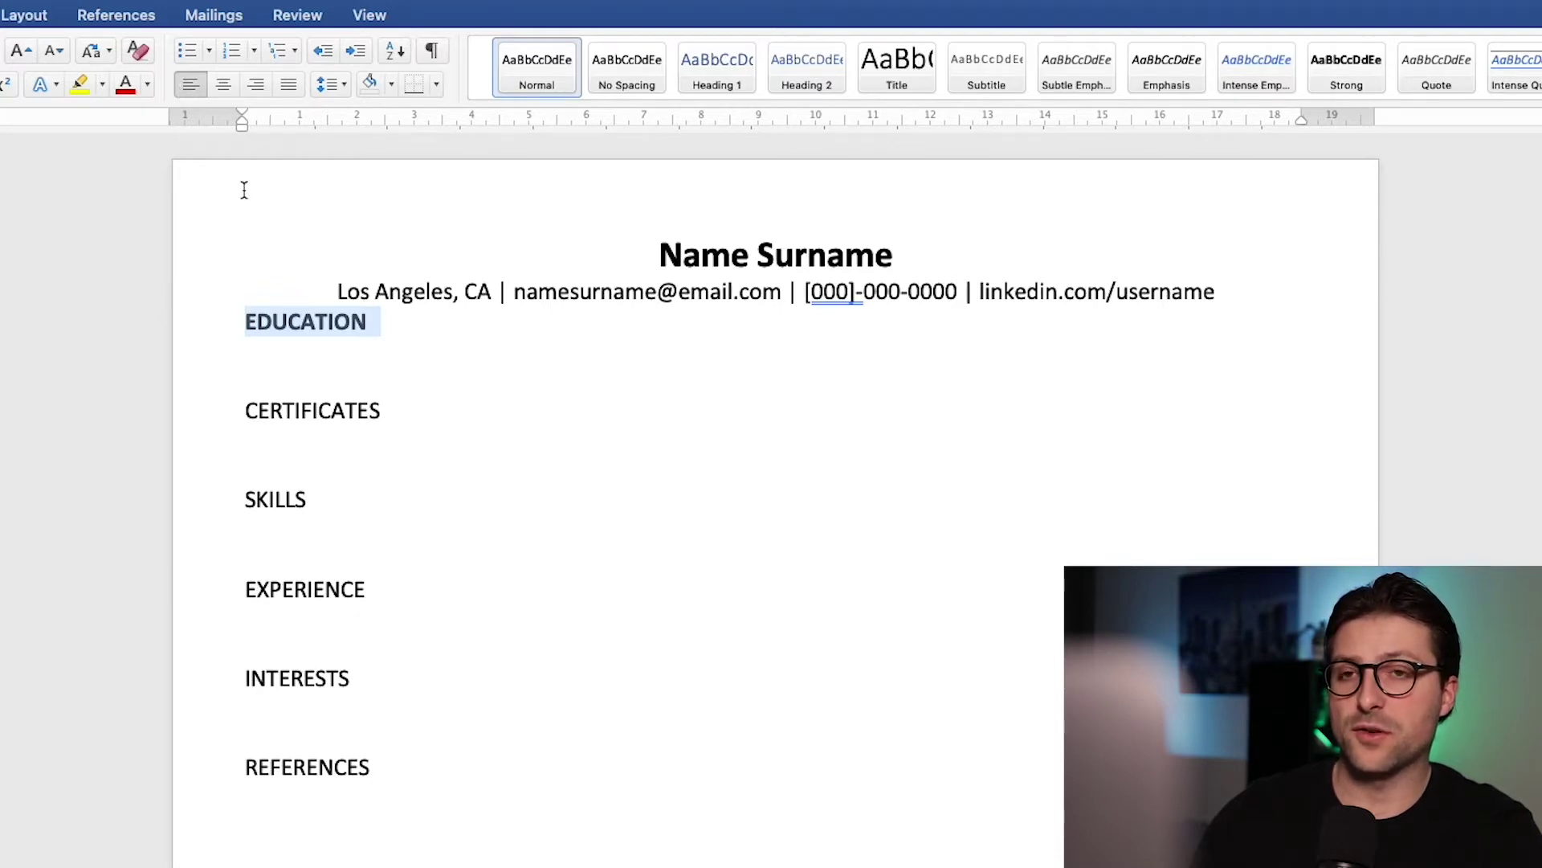
Step: Set 12 pt paragraph spacing before and after the EDUCATION heading
left_click(344, 85)
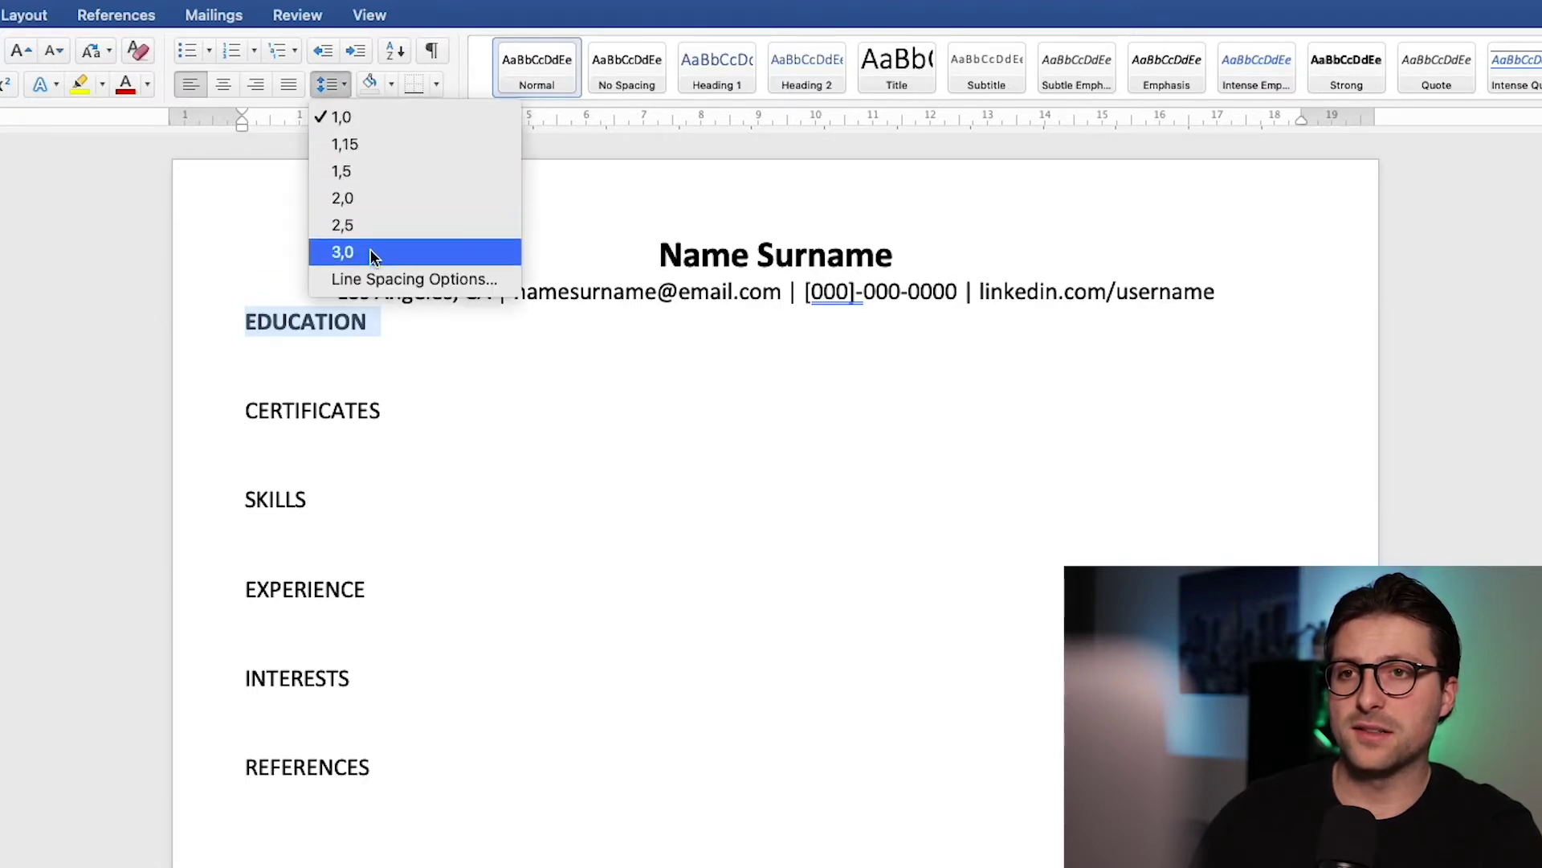
left_click(368, 275)
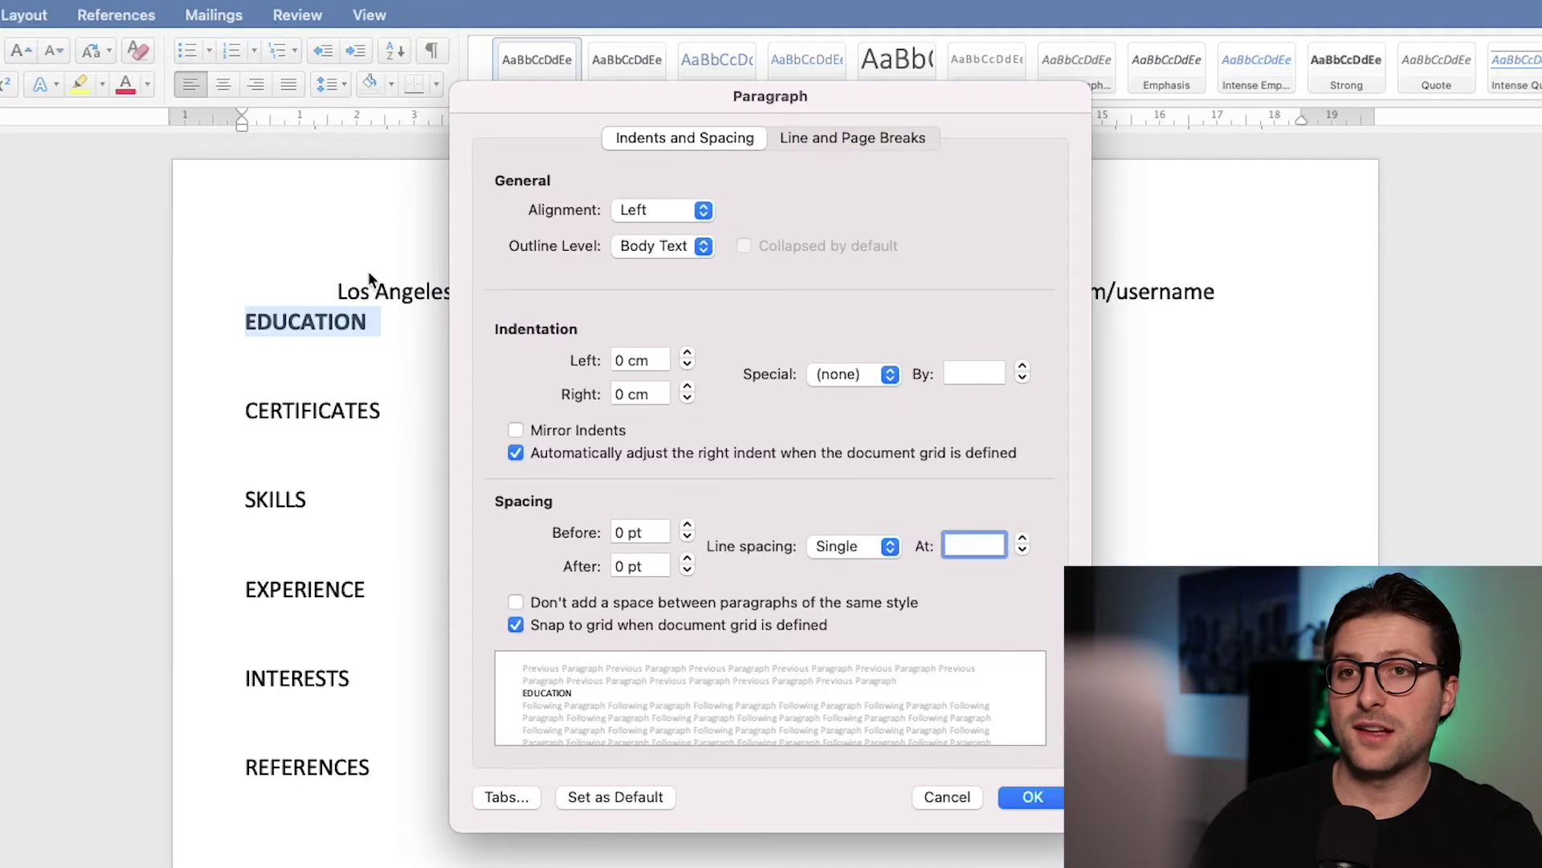
left_click(686, 528)
left_click(687, 528)
left_click(687, 560)
left_click(687, 559)
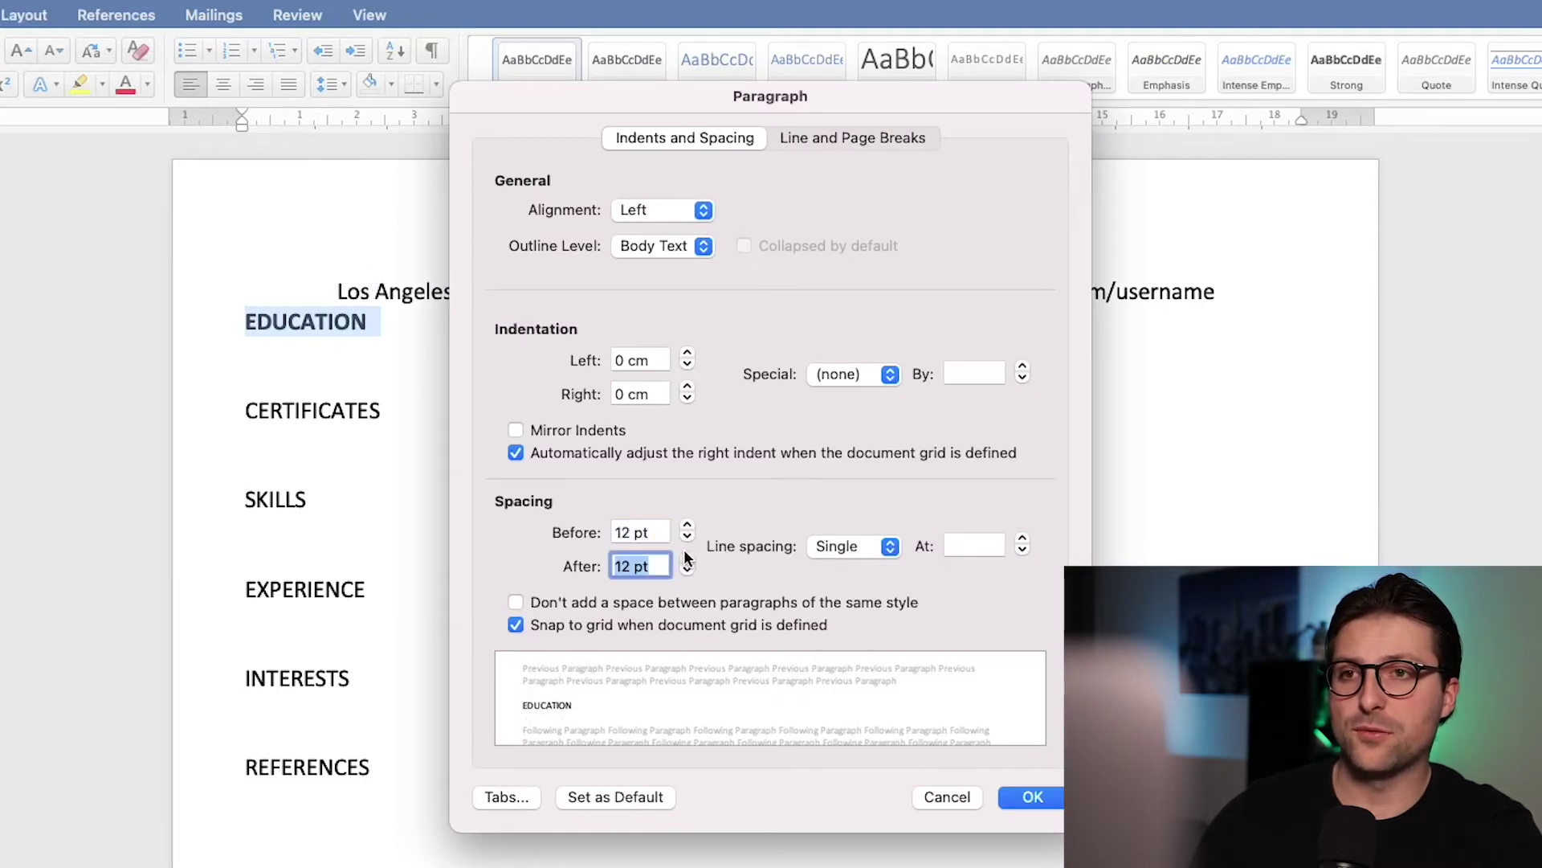
left_click(1031, 797)
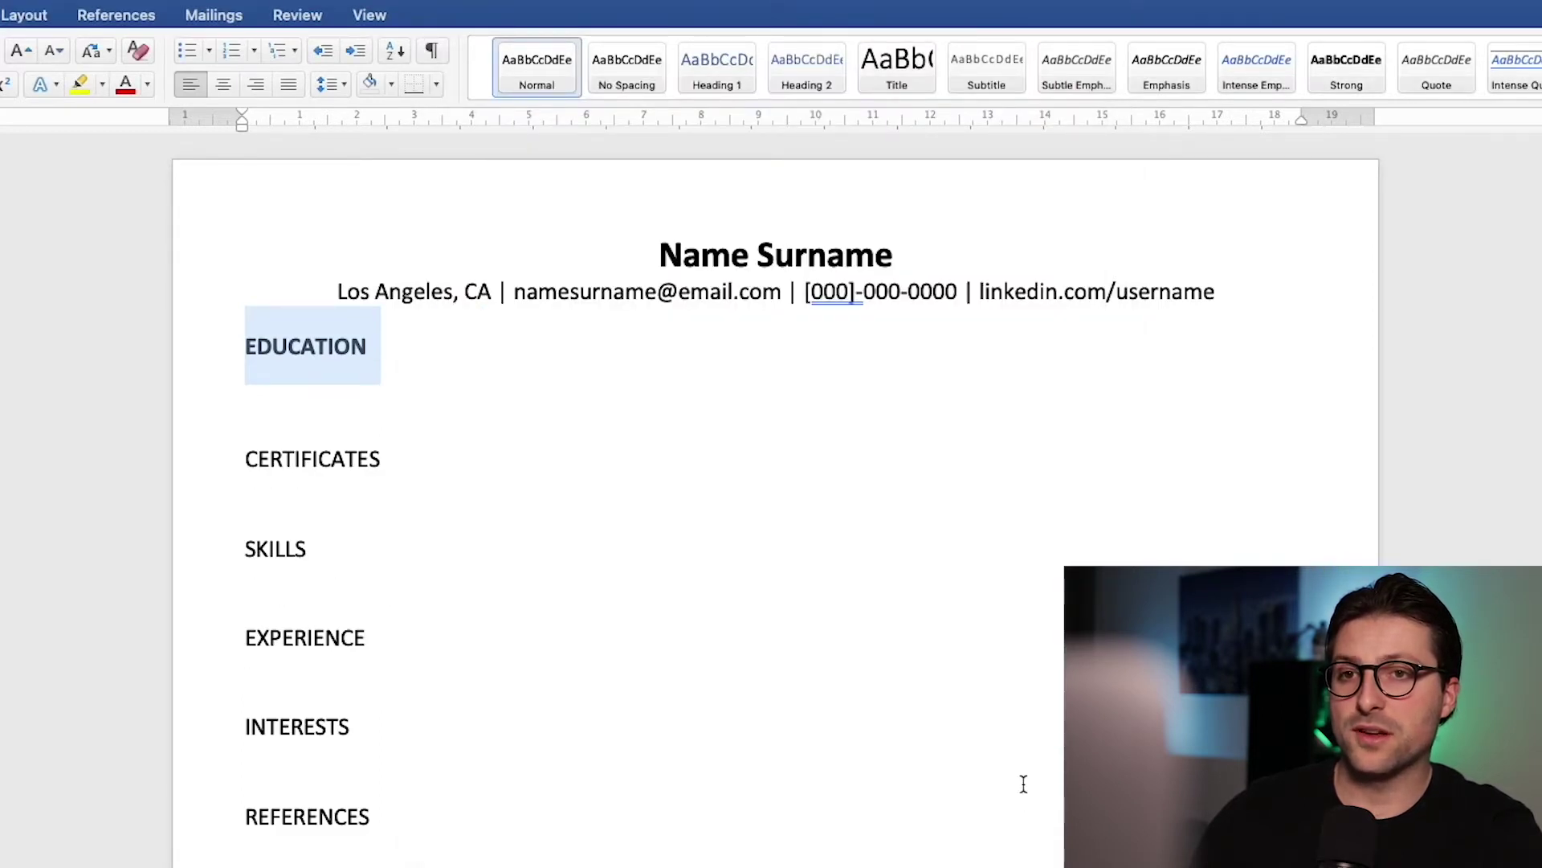
Step: Add top and bottom border lines to the EDUCATION heading
left_click(436, 85)
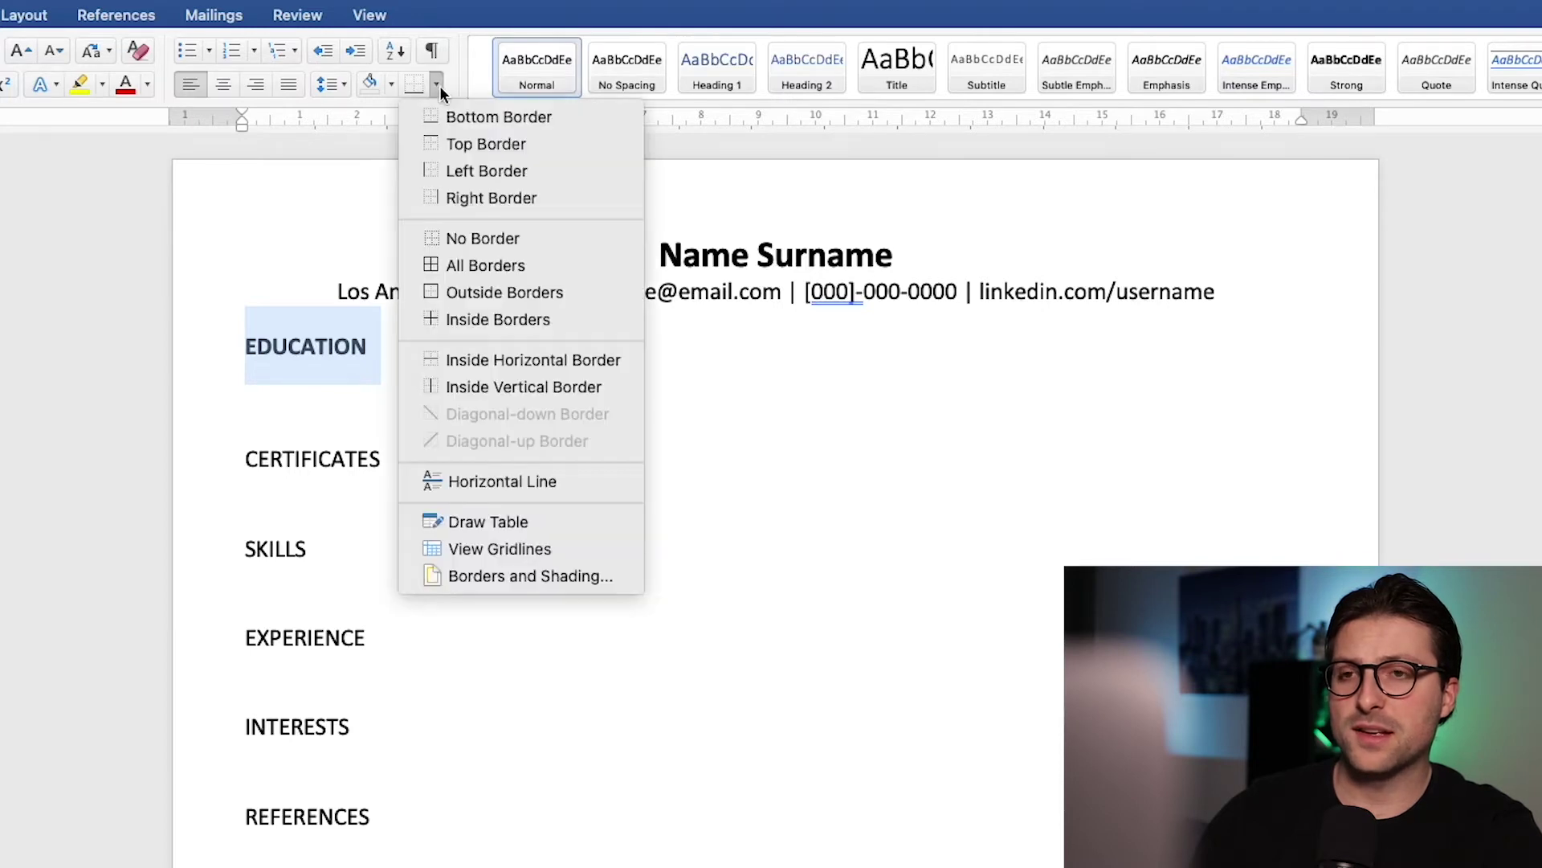
left_click(471, 143)
left_click(436, 85)
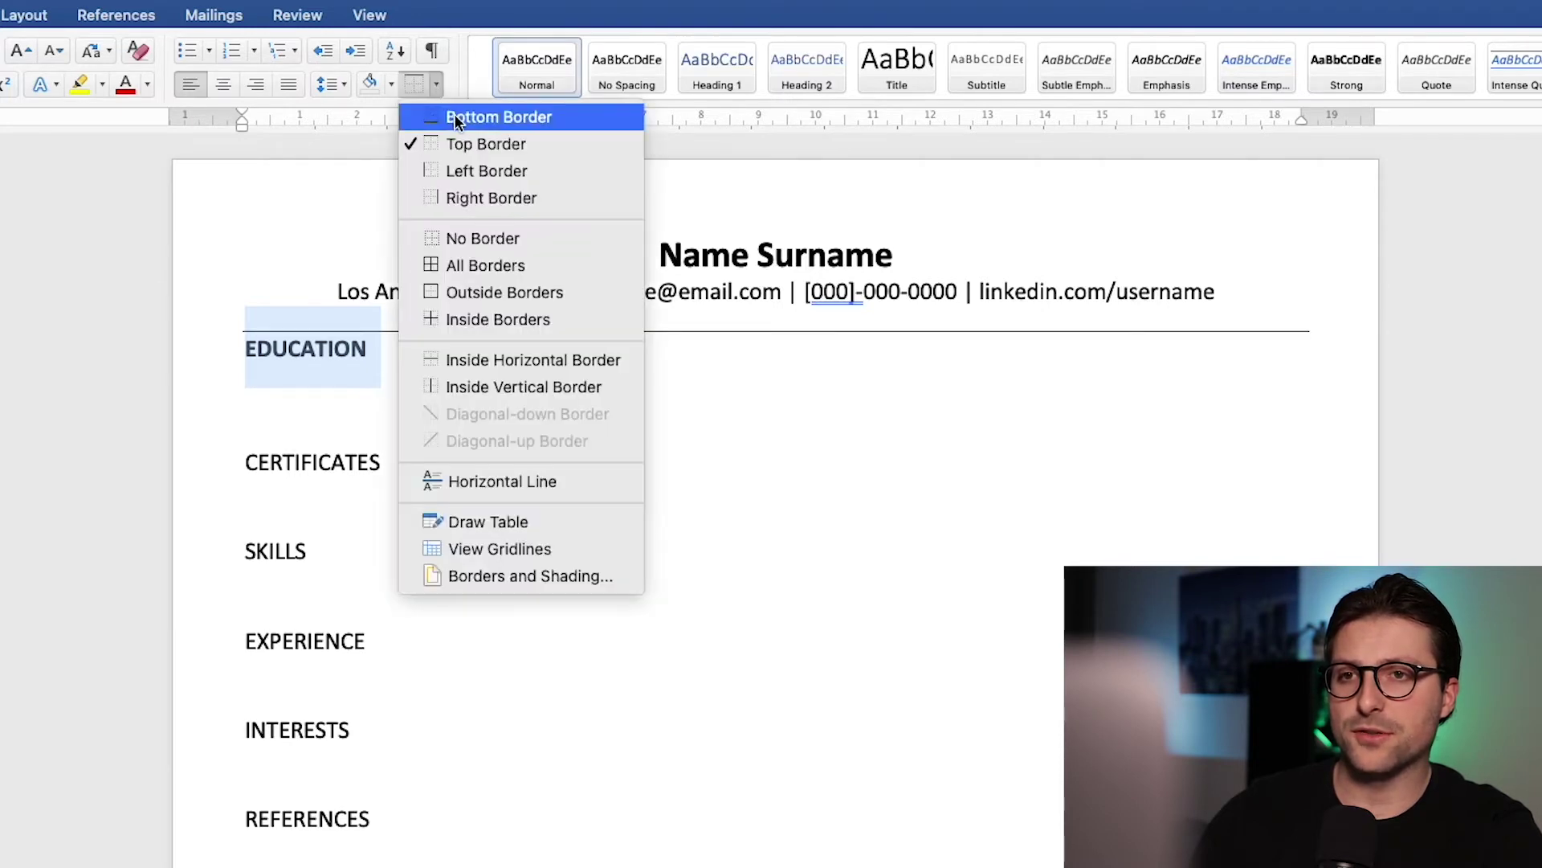
left_click(461, 117)
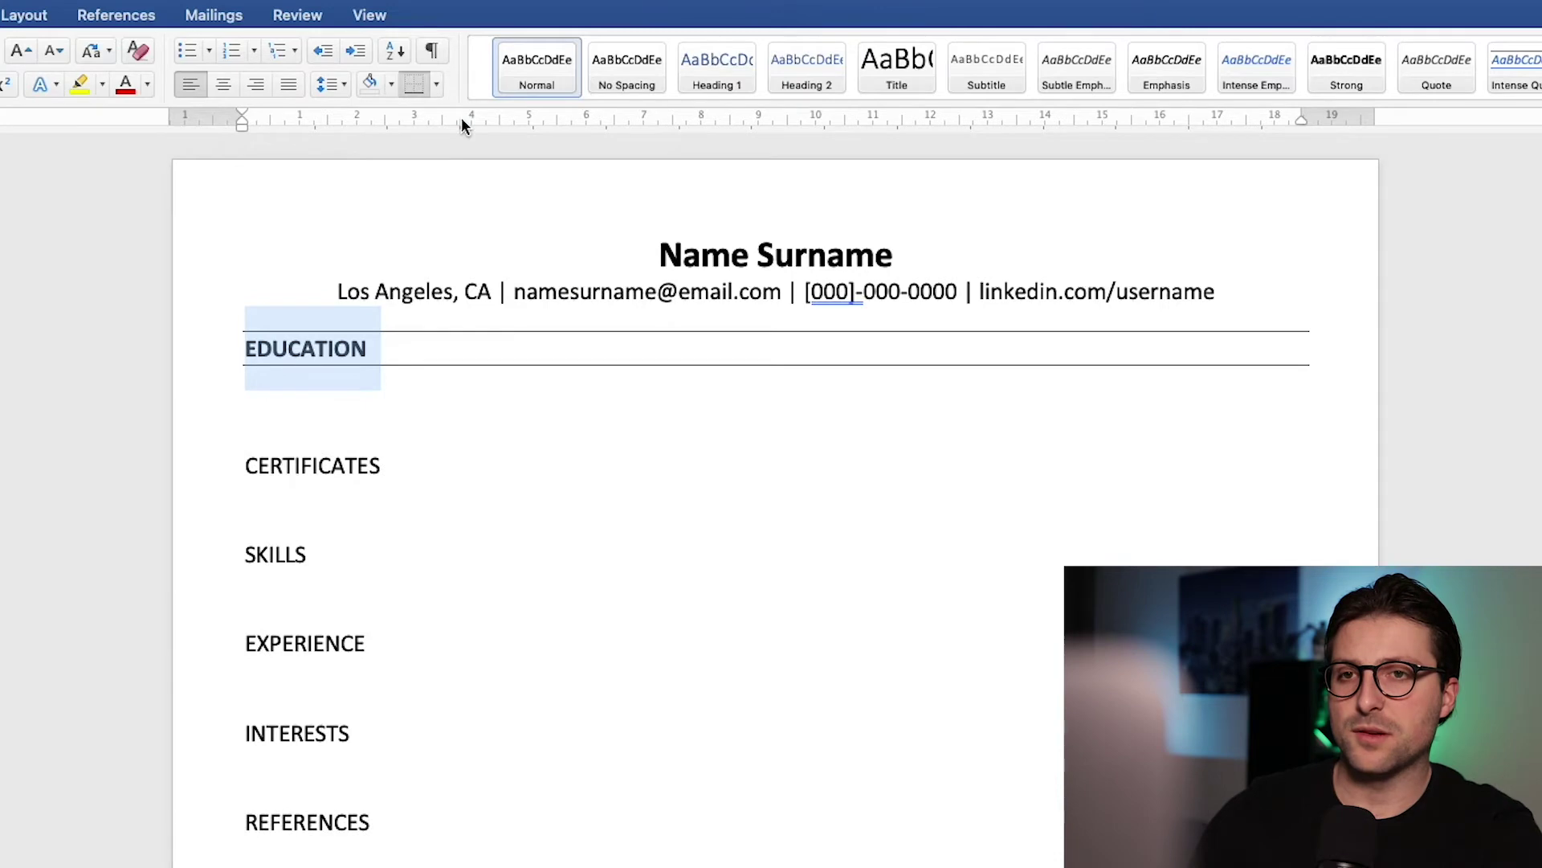
Step: Set the EDUCATION heading font size to 14 pt
left_click(90, 50)
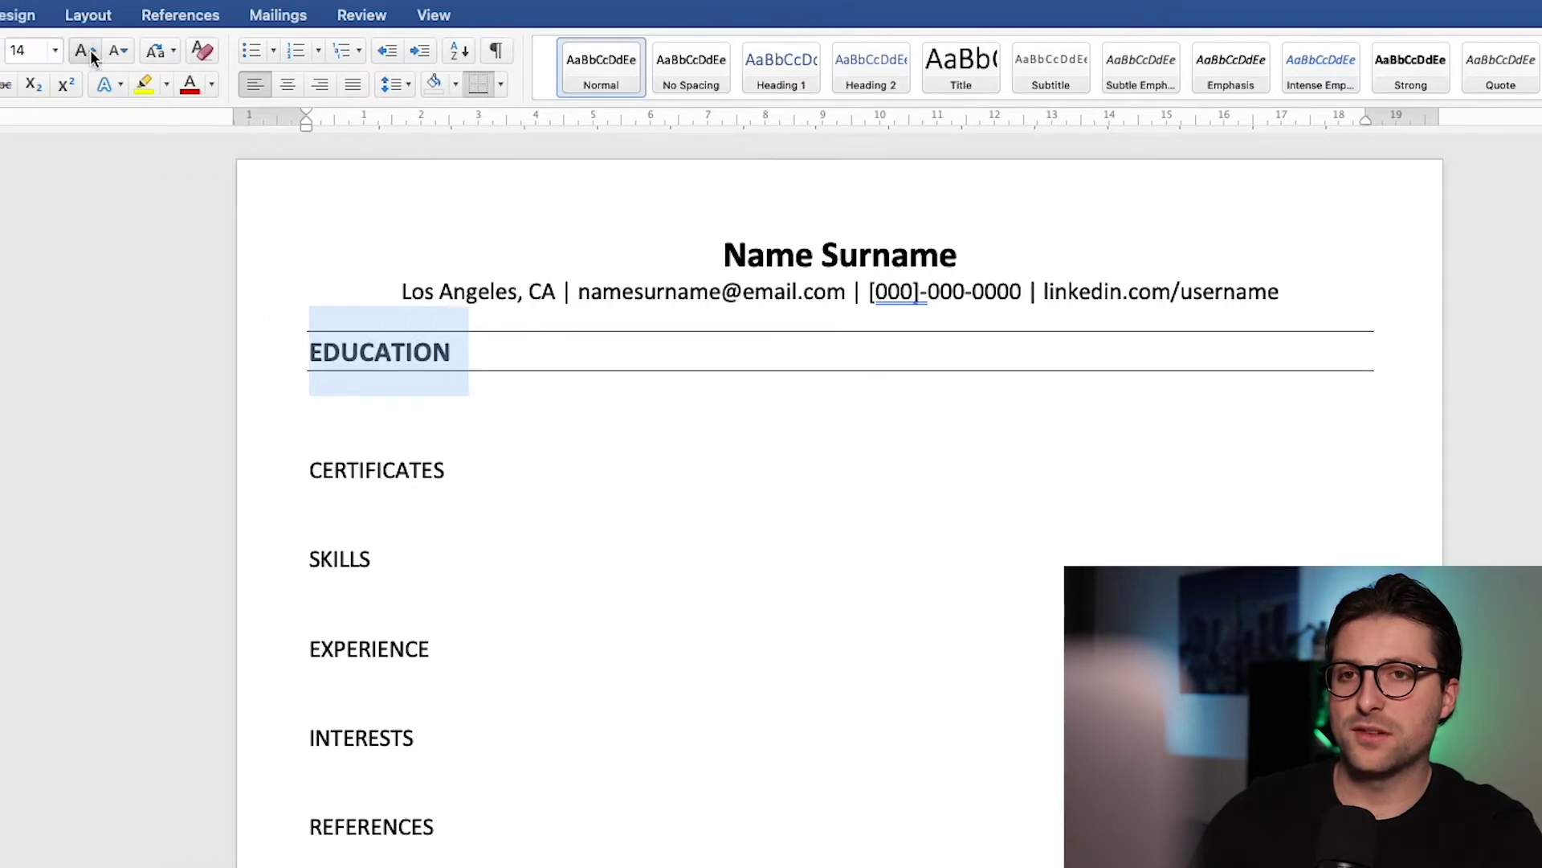
left_click(92, 50)
left_click(121, 56)
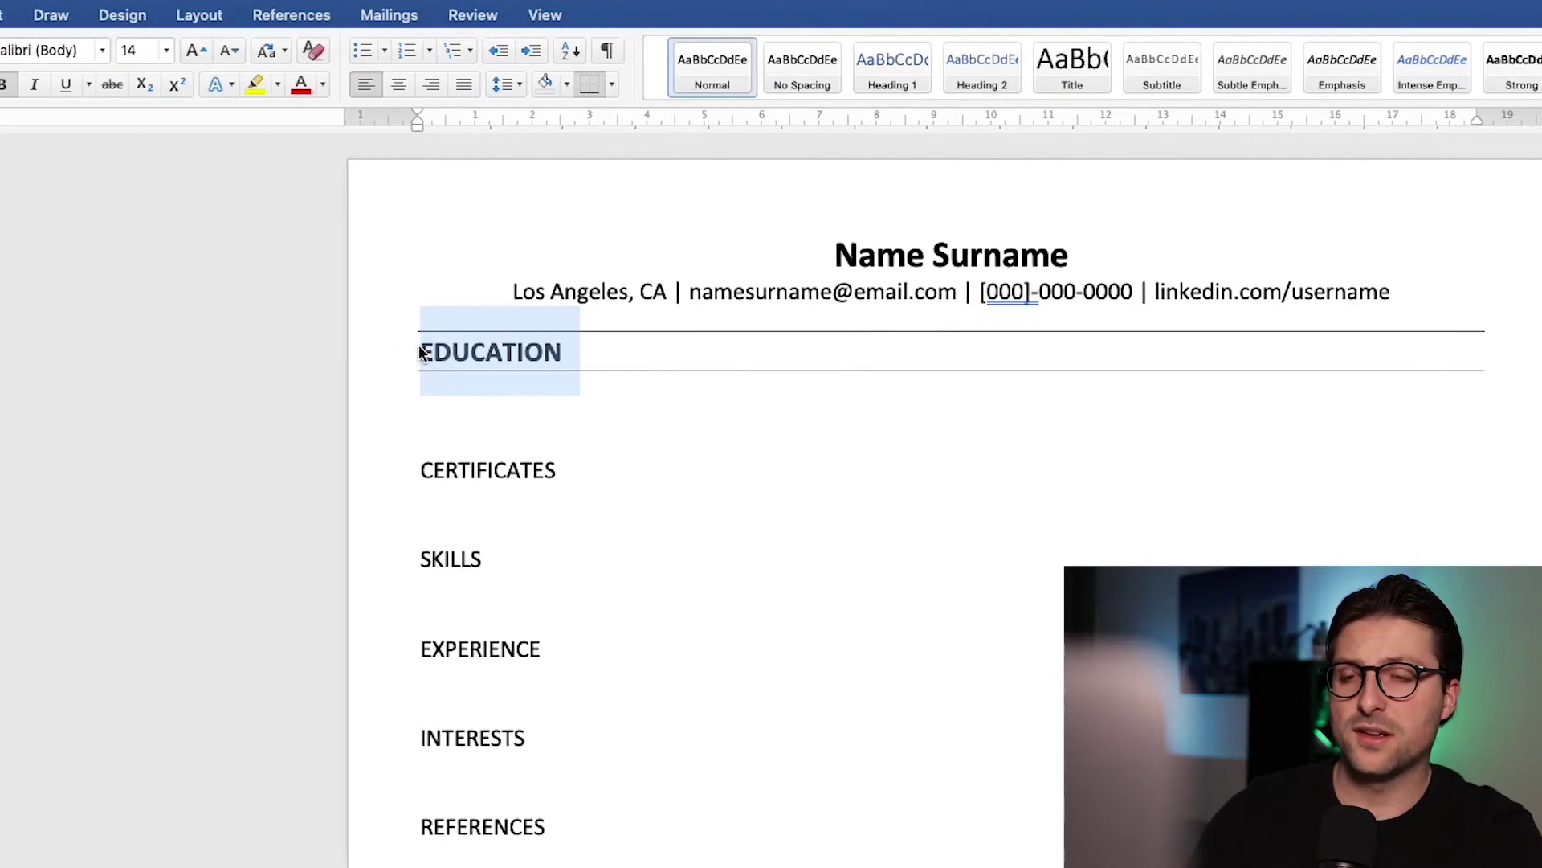
Step: Copy EDUCATION's format to CERTIFICATES through REFERENCES and delete the extra blank line under EDUCATION
left_click(77, 93)
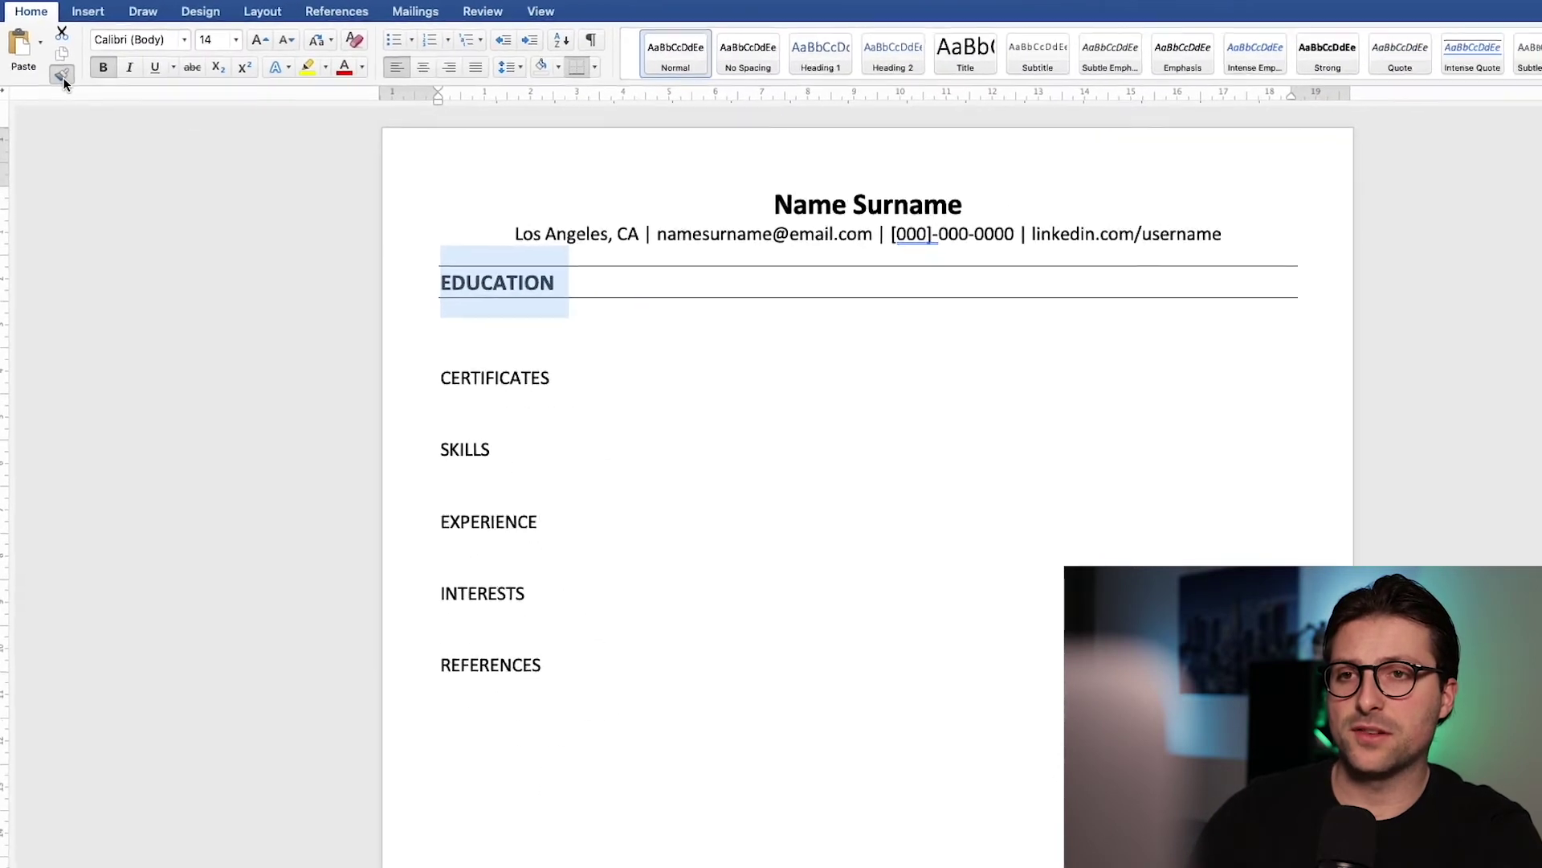
left_click(456, 361)
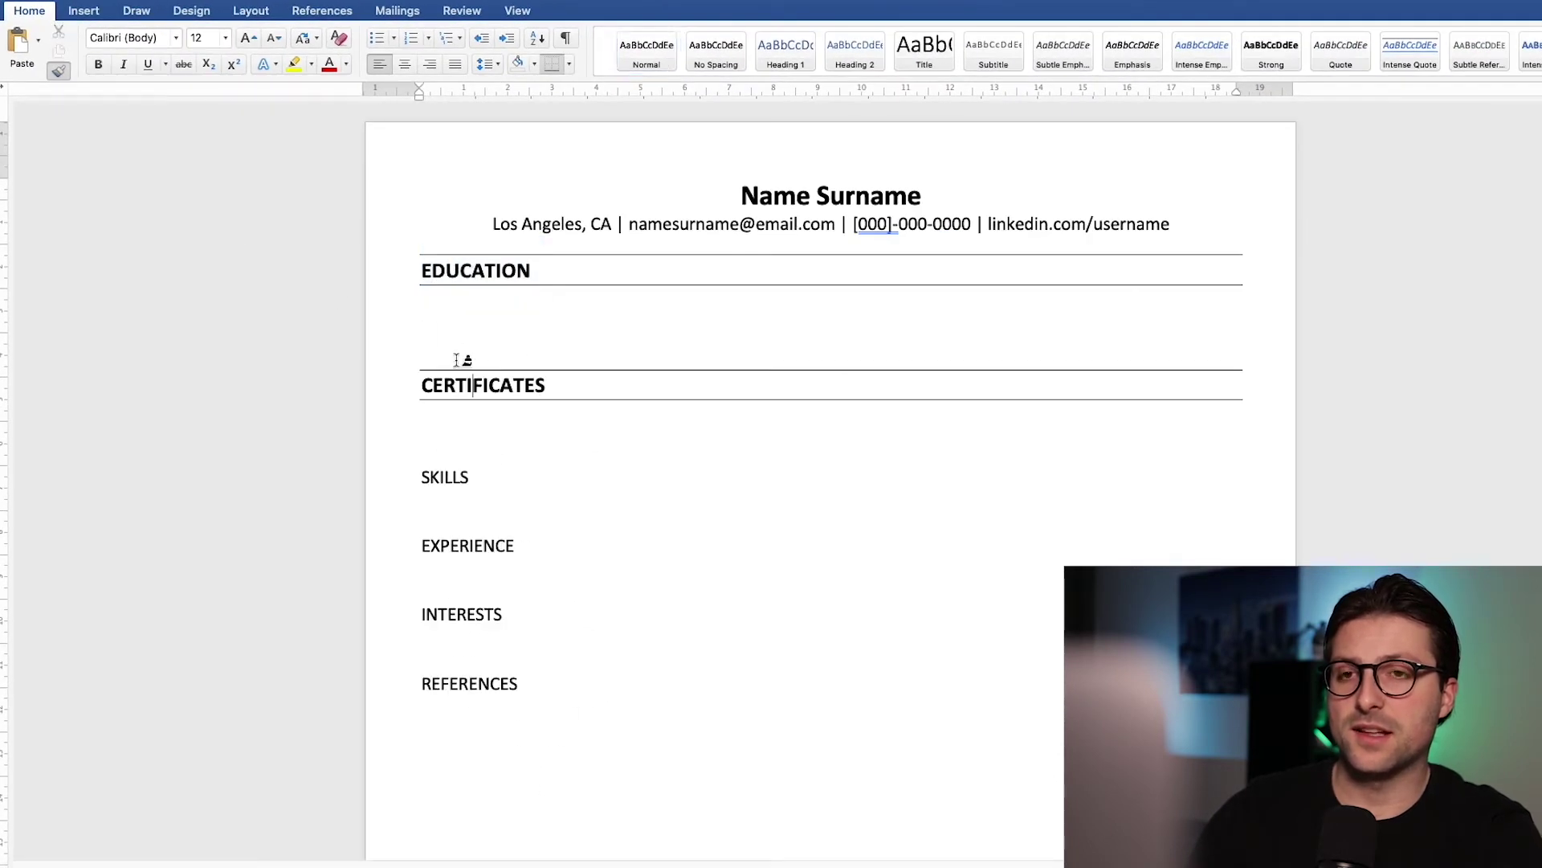
left_click(455, 475)
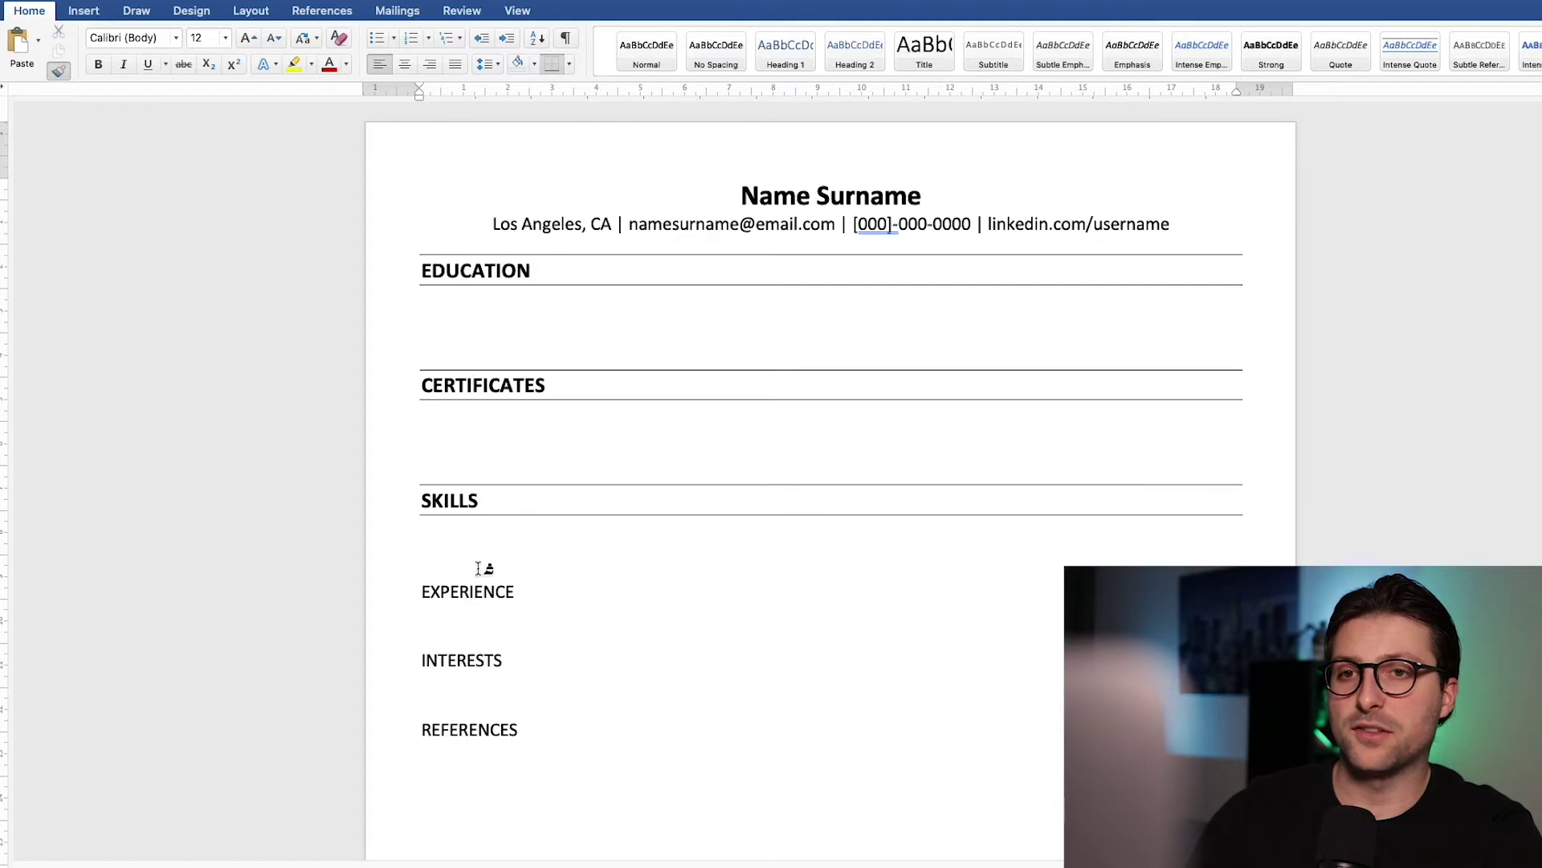
left_click(482, 595)
left_click(479, 707)
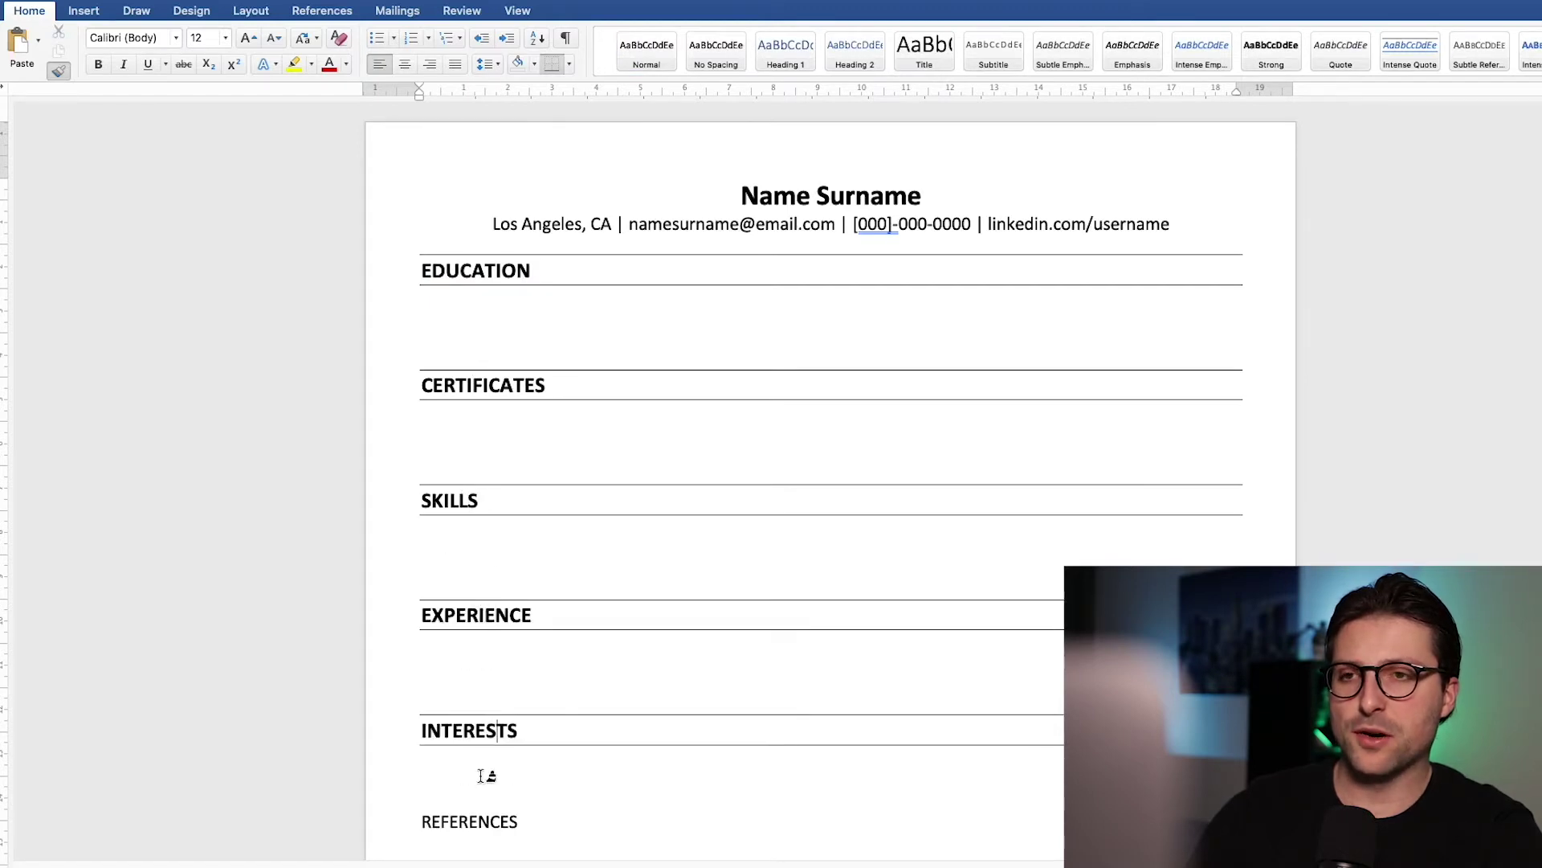
left_click(488, 818)
left_click(60, 71)
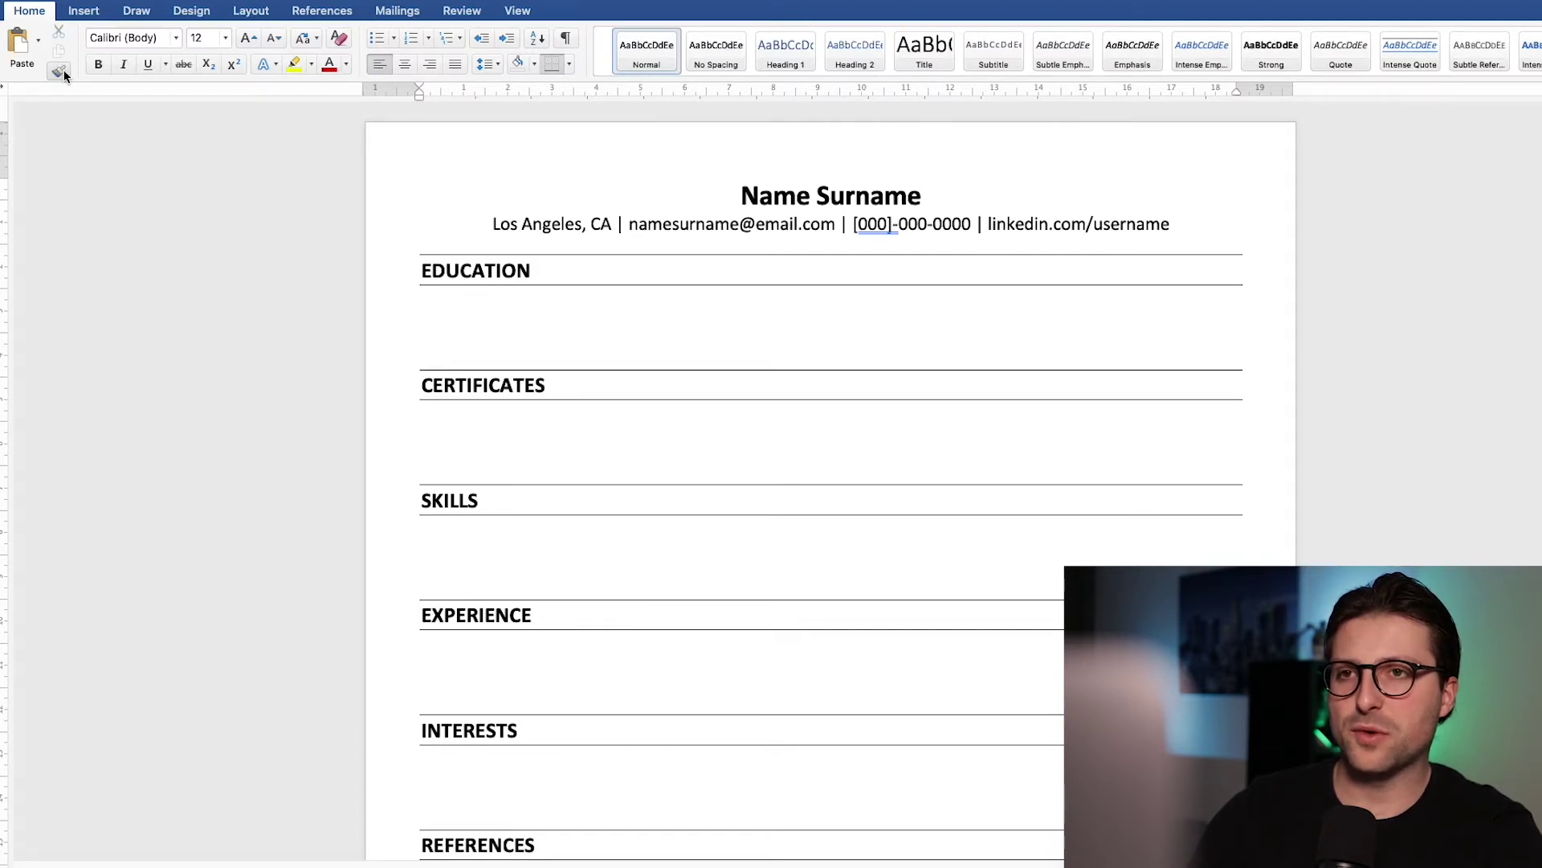
left_click(425, 338)
key("BackSpace")
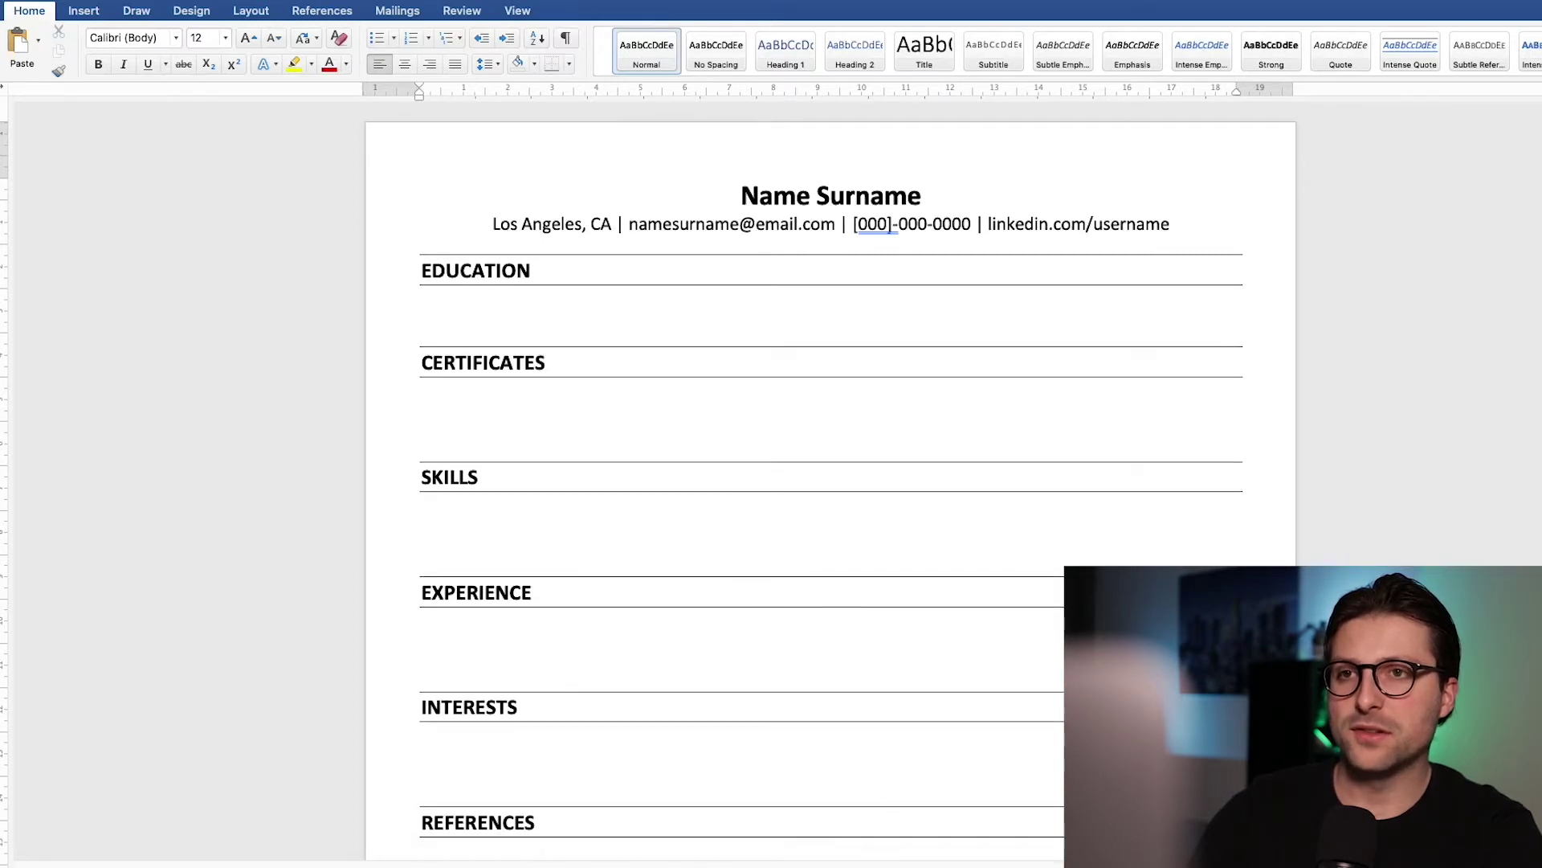
Step: Add 'University Name | Bachelor of General Education, CA | 01/2020 - Present' with bold university and italic degree
type("Univ")
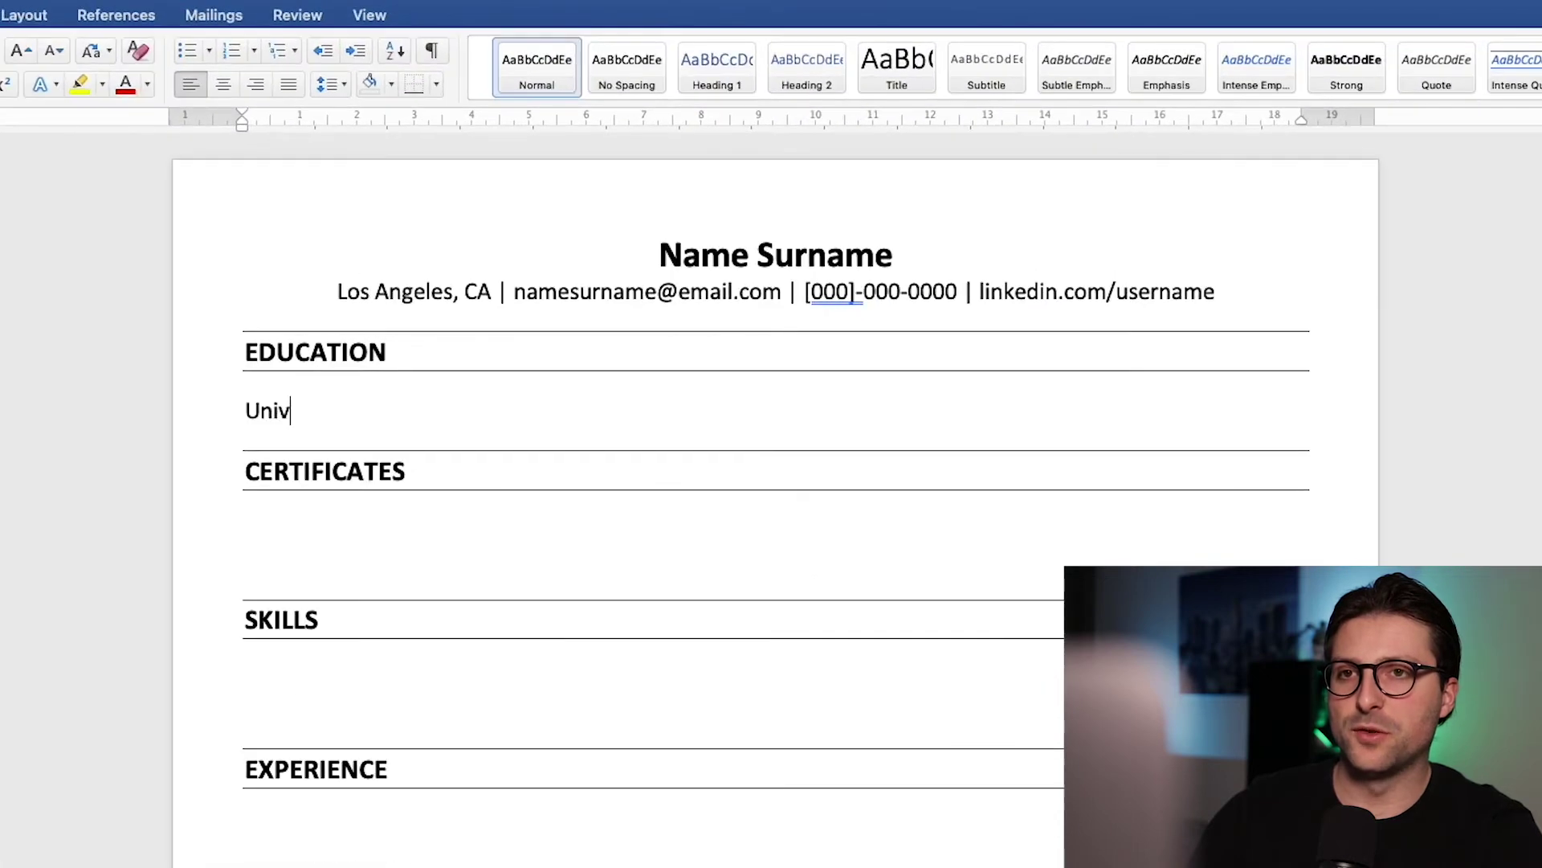
type("ersity Name | Bach")
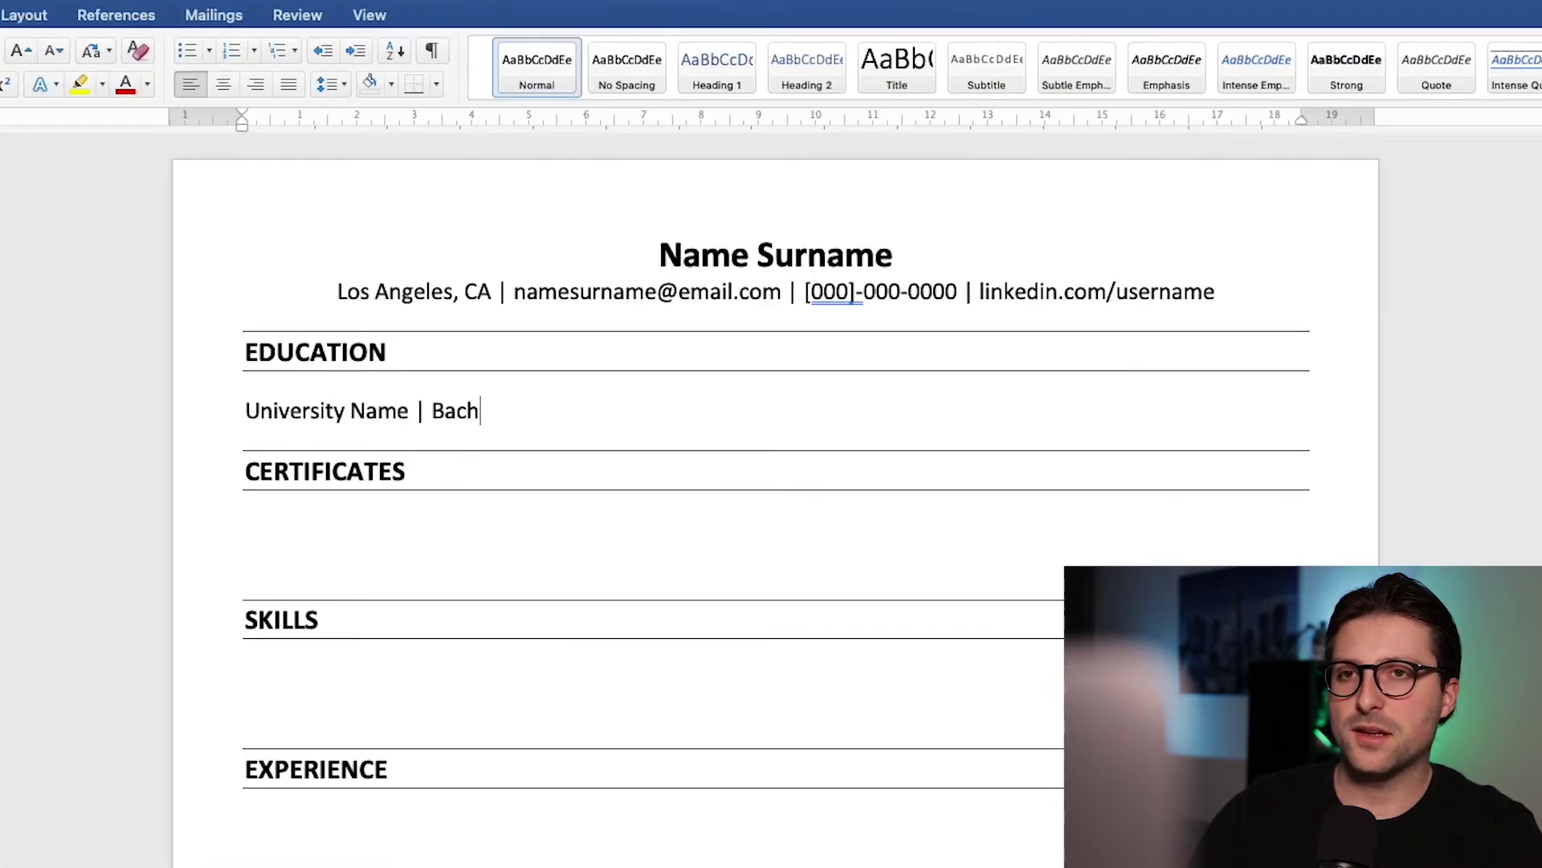
type("elor of General Education")
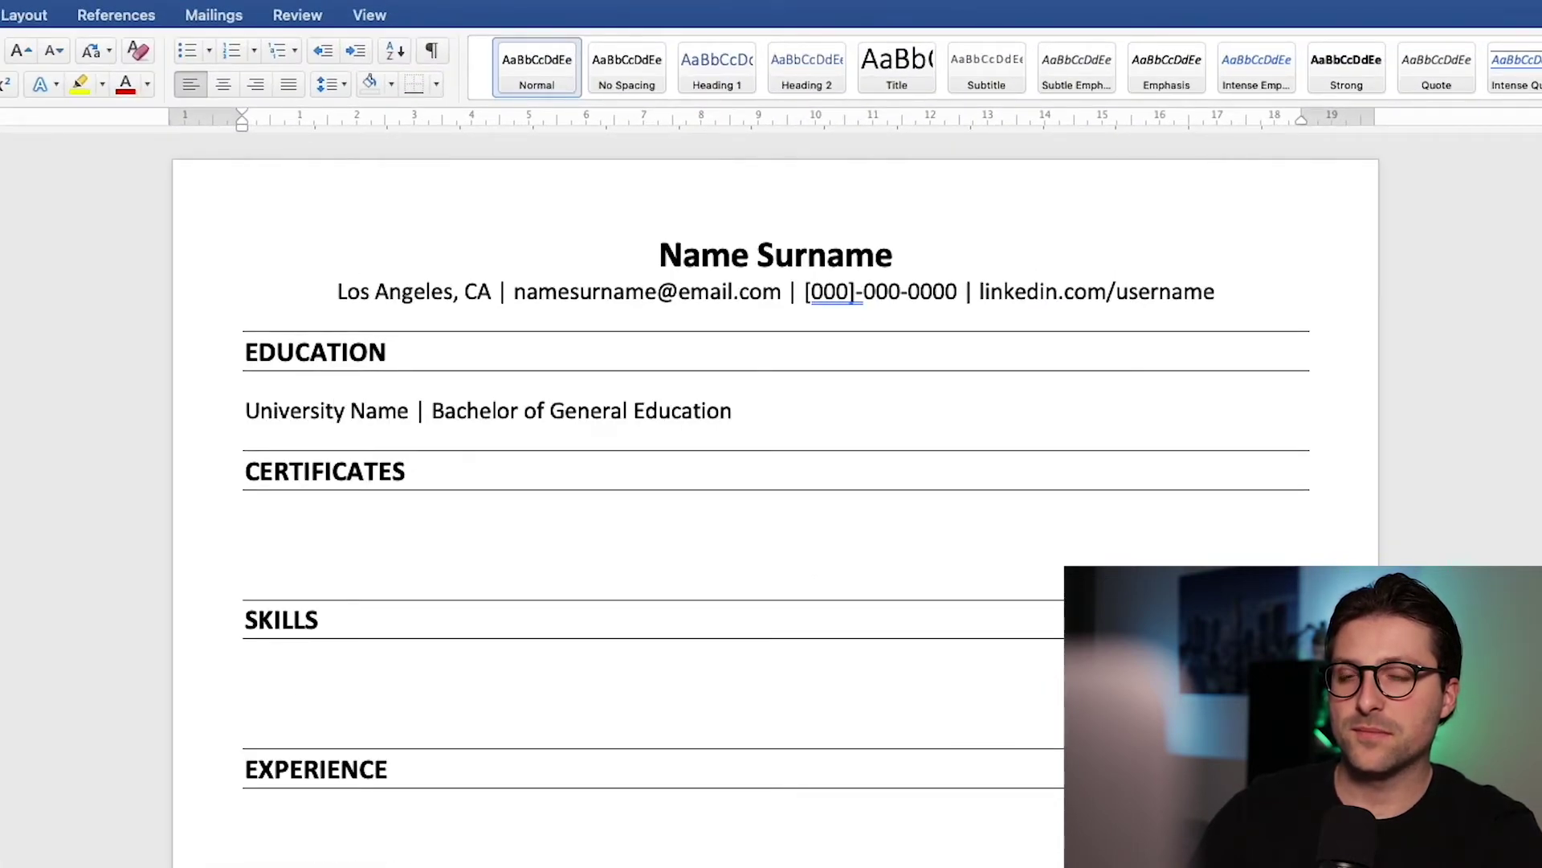
left_click(253, 439)
key("shift+alt+Right")
key("shift+alt+Right")
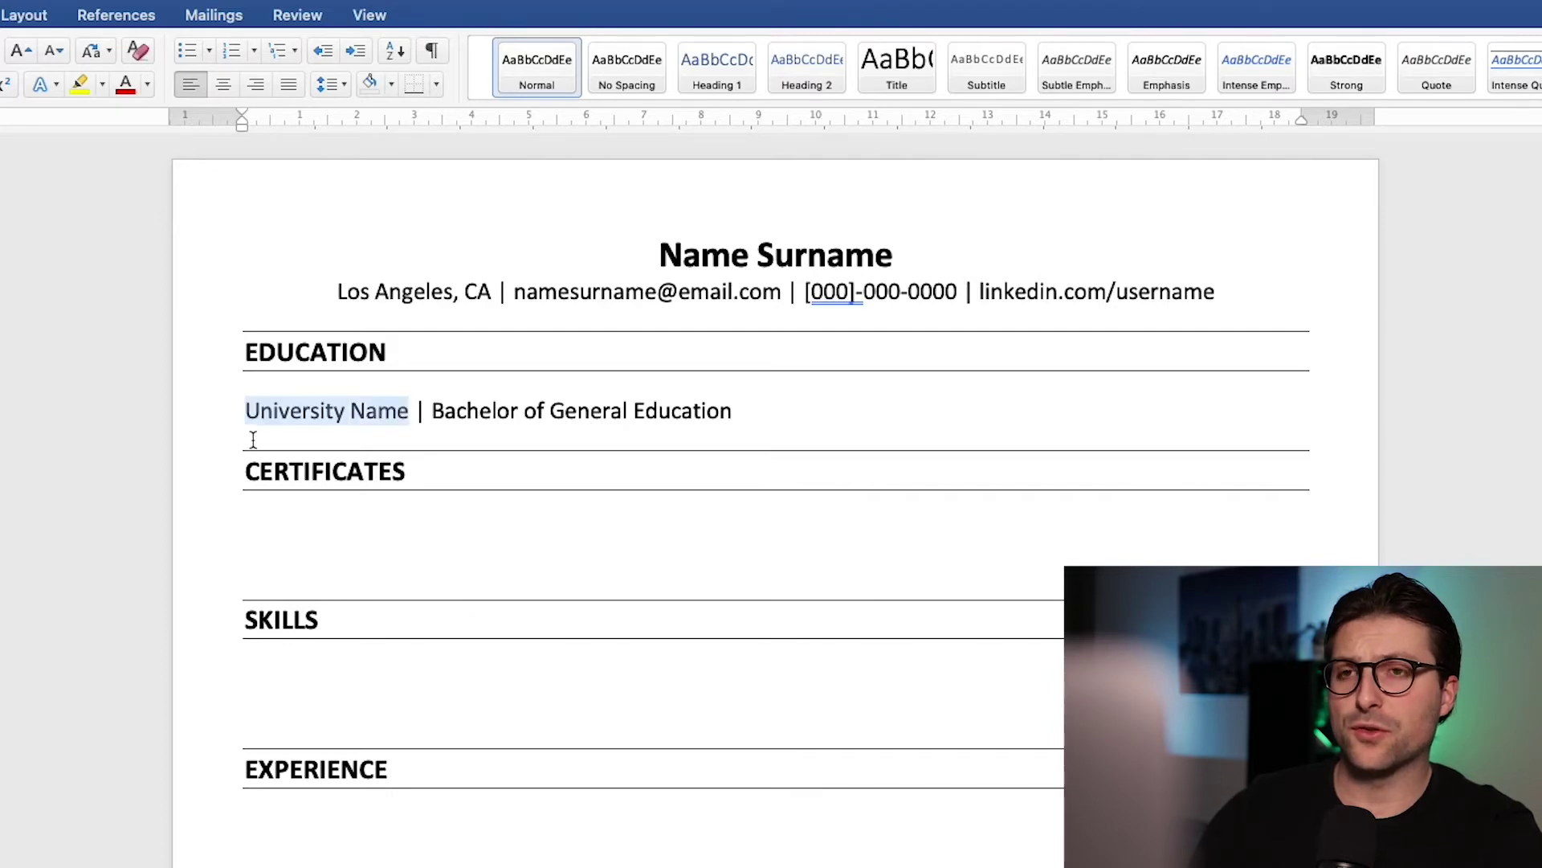
key("super+b")
key("super+Right")
key("shift+alt+Left")
key("shift+alt+Left")
key("shift+alt+Left")
key("shift+alt+Left")
key("super+i")
key("Right")
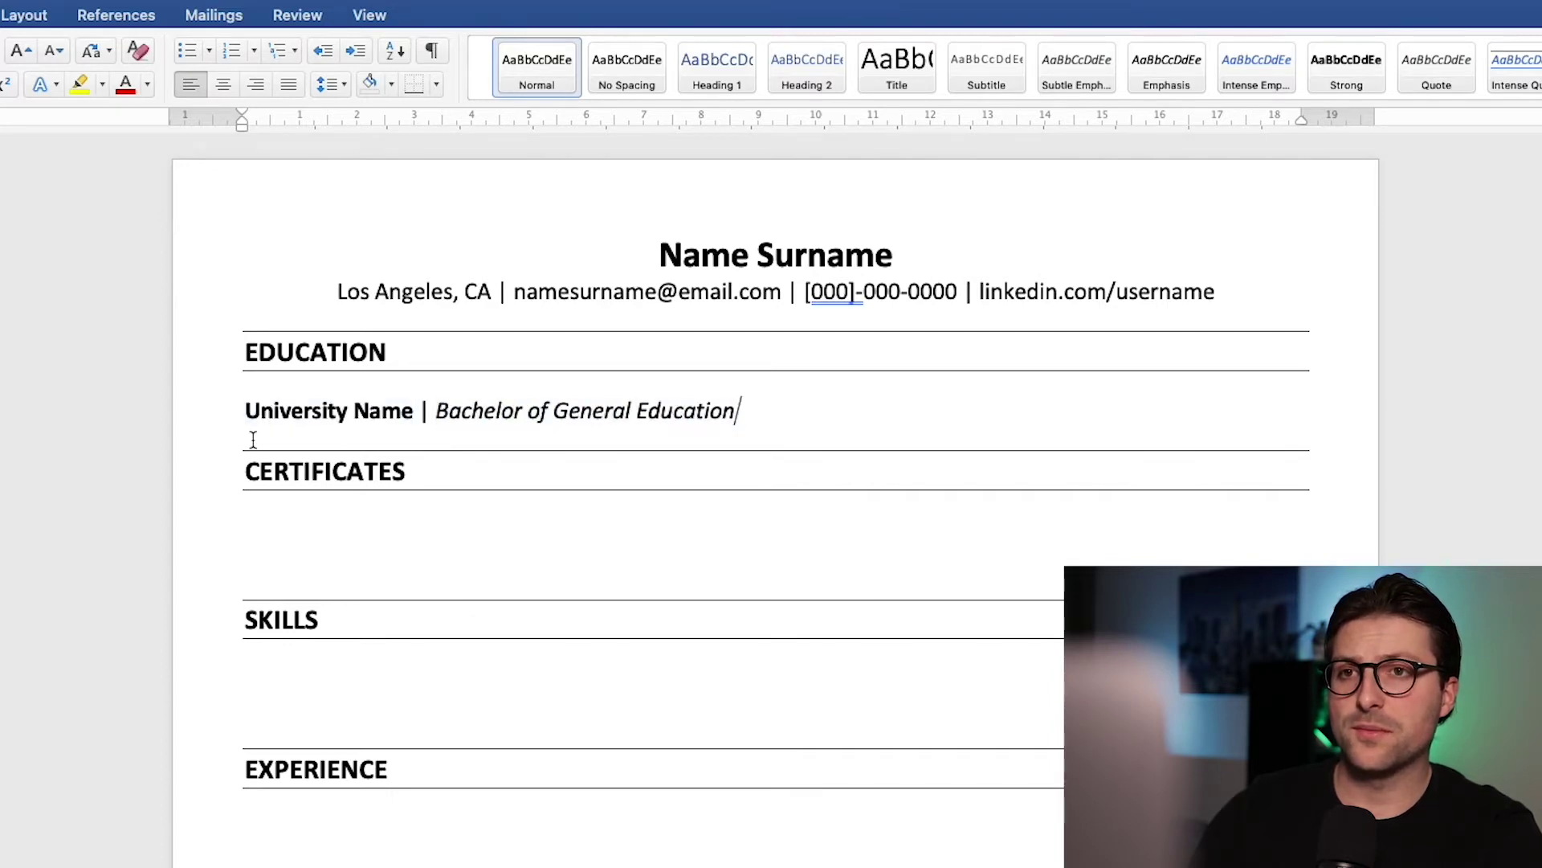
type(", CA")
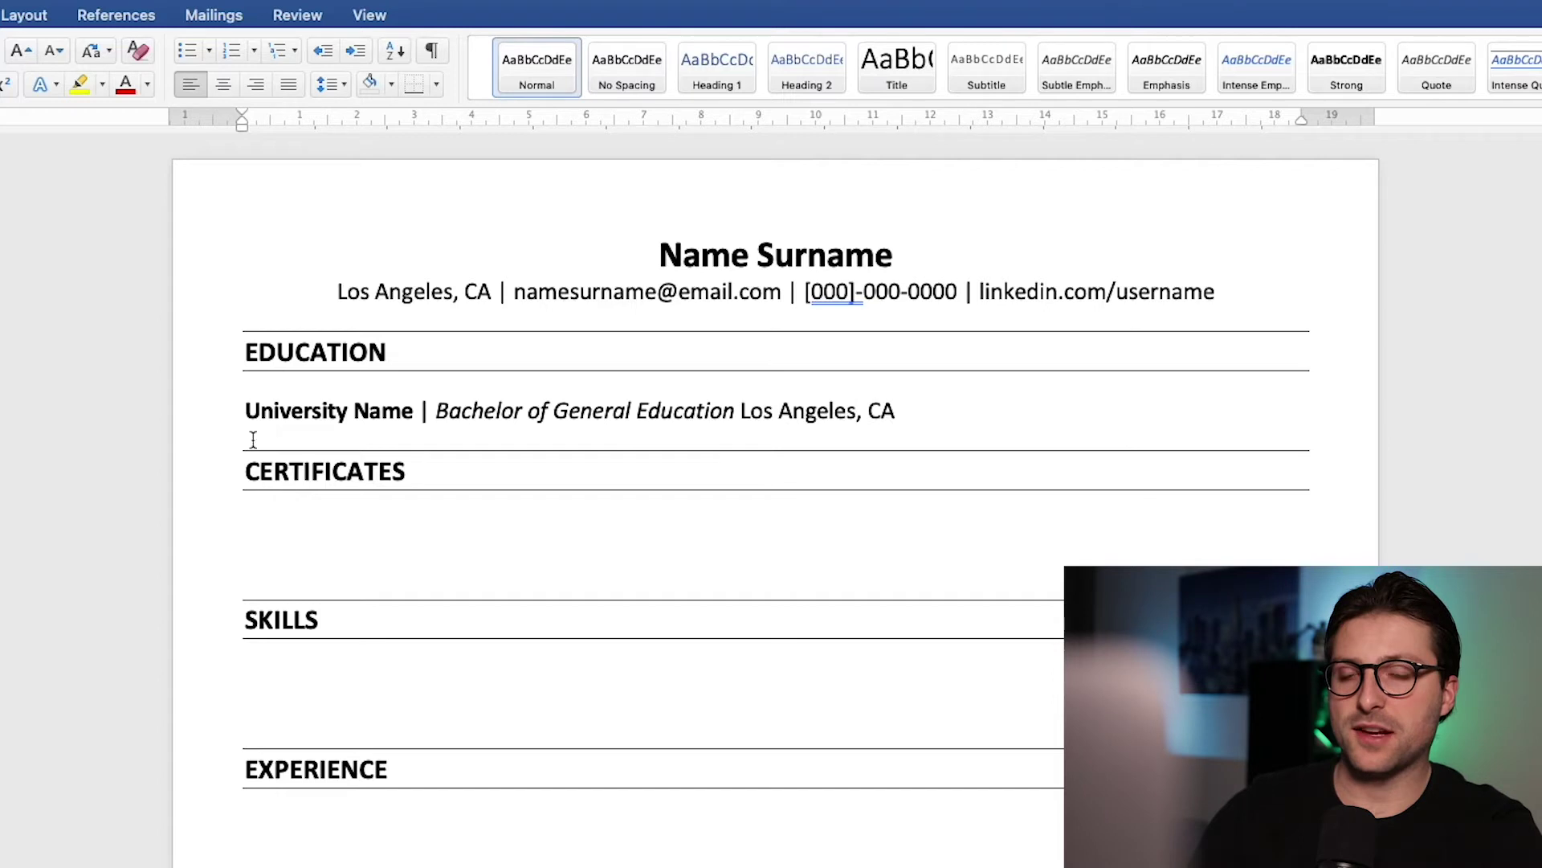
type(" | 01/2020 - Present")
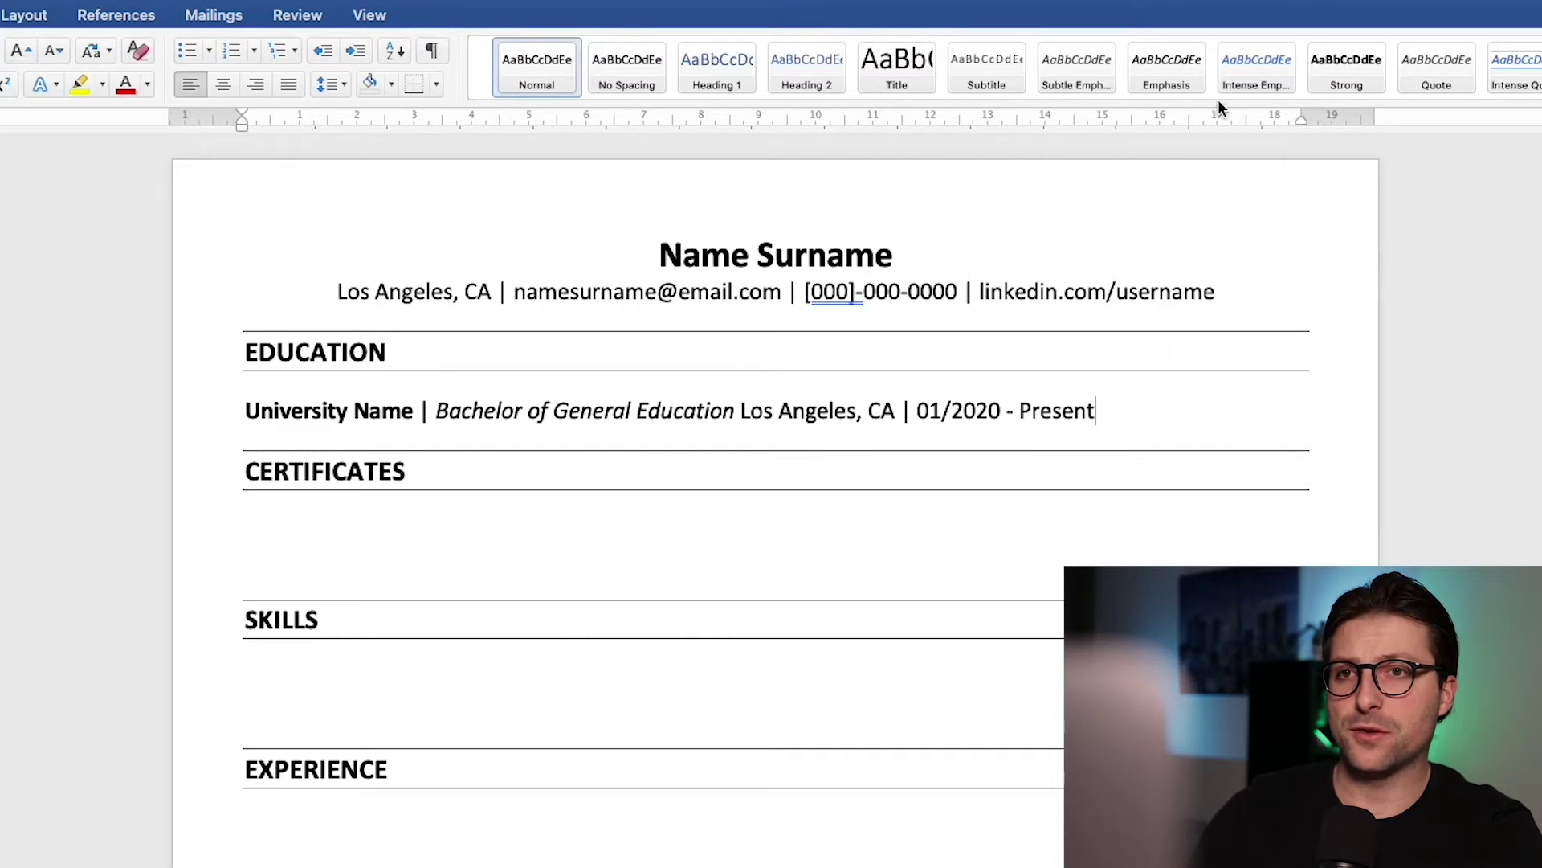
Step: Show the ruler and tab the location and dates to a right-margin tab stop
left_click(393, 22)
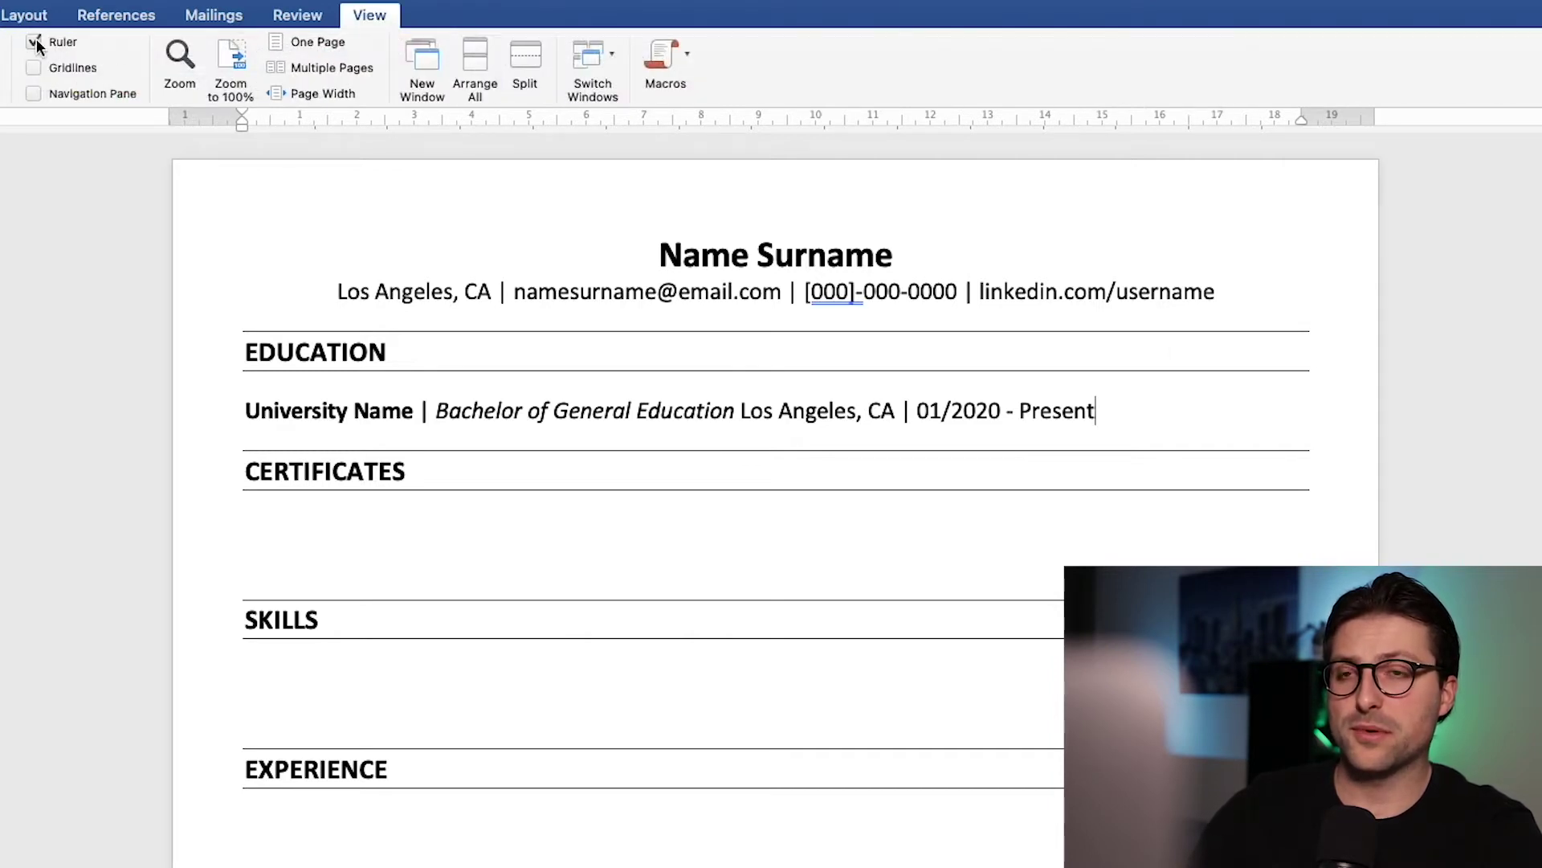
left_click(36, 40)
left_click(35, 41)
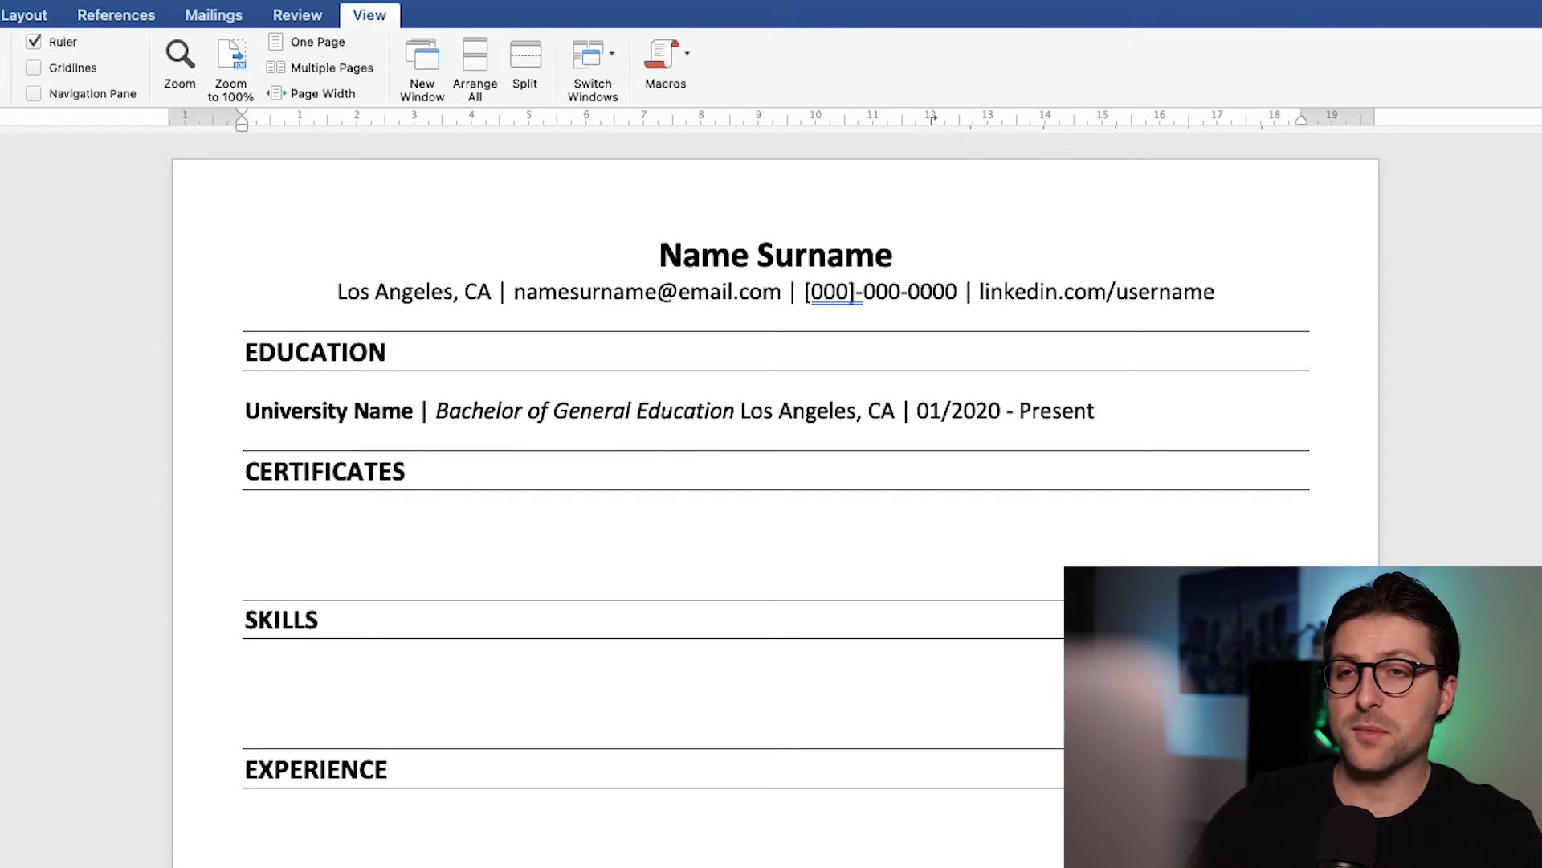
key("Tab")
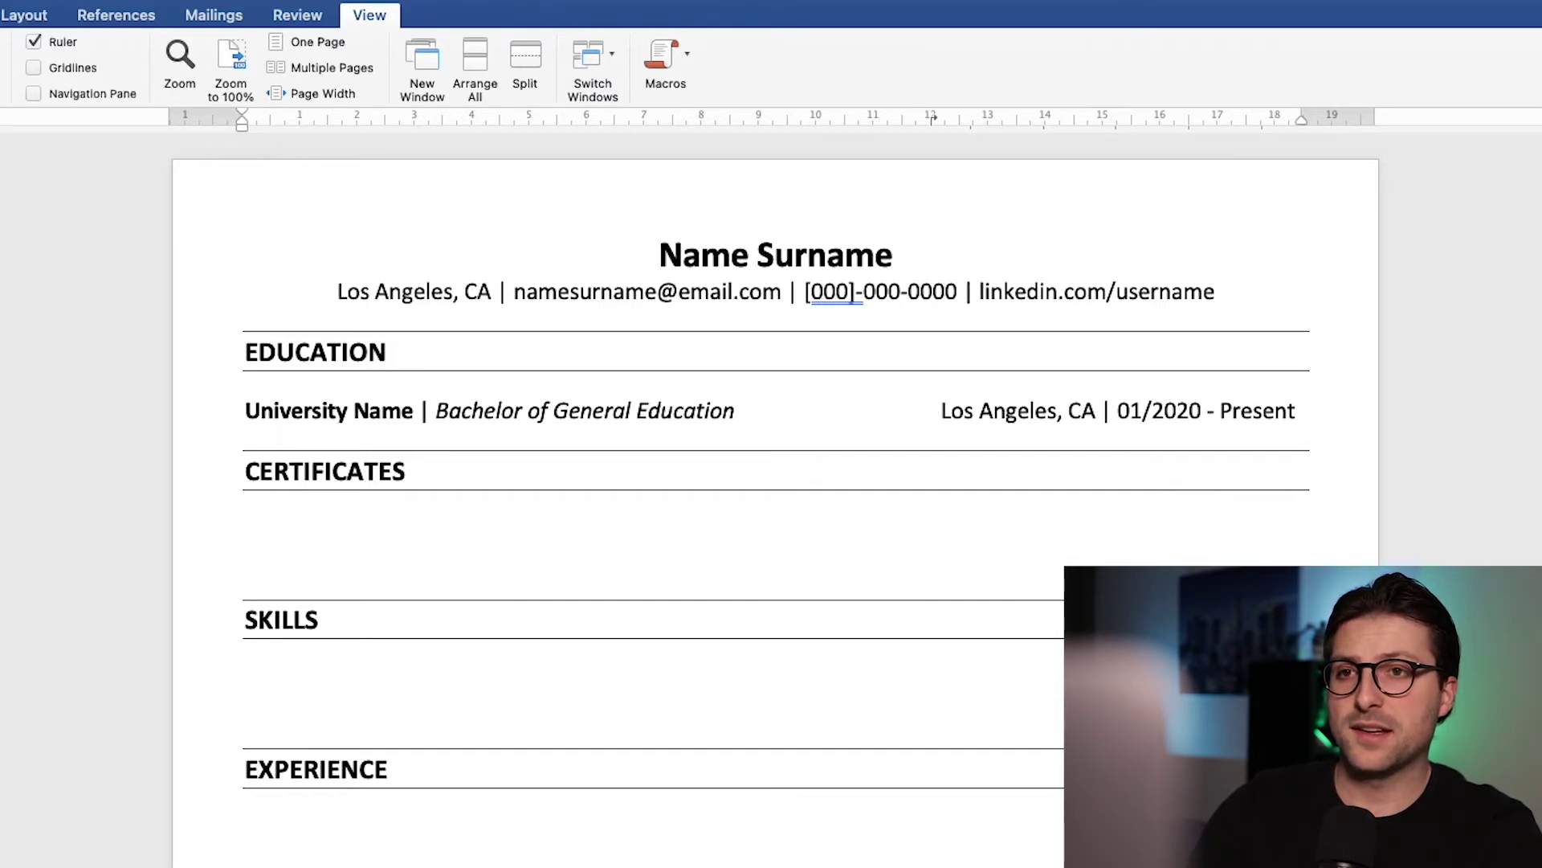
left_click_drag(931, 122, 937, 122)
Step: Italicise 'Los Angeles, CA', bold '01/2020 - Present', and start a new line below
double_click(1098, 419)
key("alt+shift+Left")
key("alt+shift+Left")
key("super+i")
key("alt+Right")
key("alt+Right")
key("super+shift+Right")
key("alt+Left")
key("alt+Left")
key("alt+Left")
key("super+shift+Right")
key("super+b")
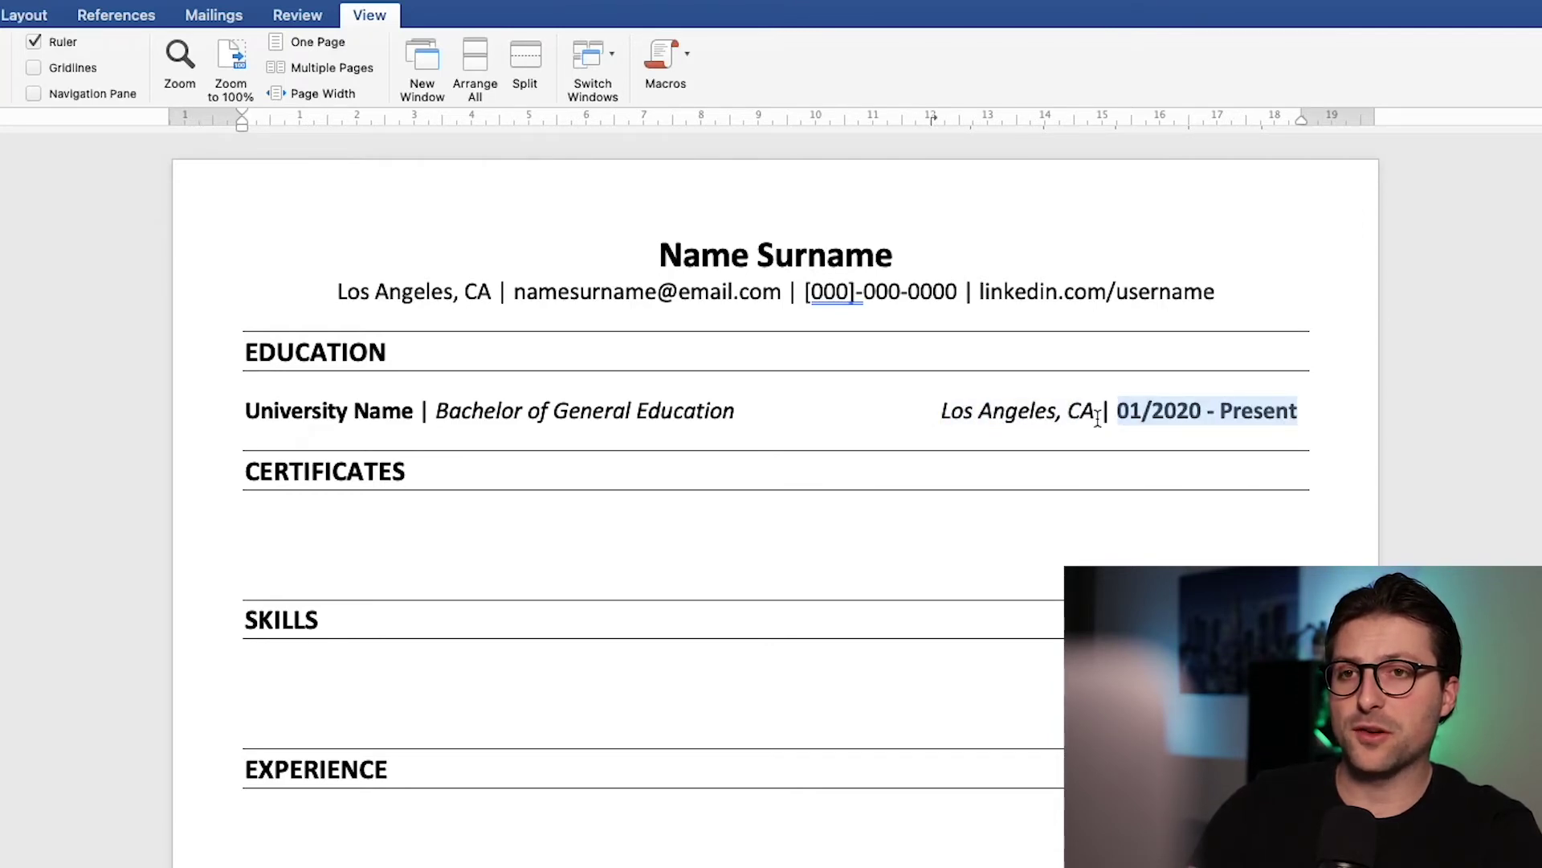
key("Right")
key("Return")
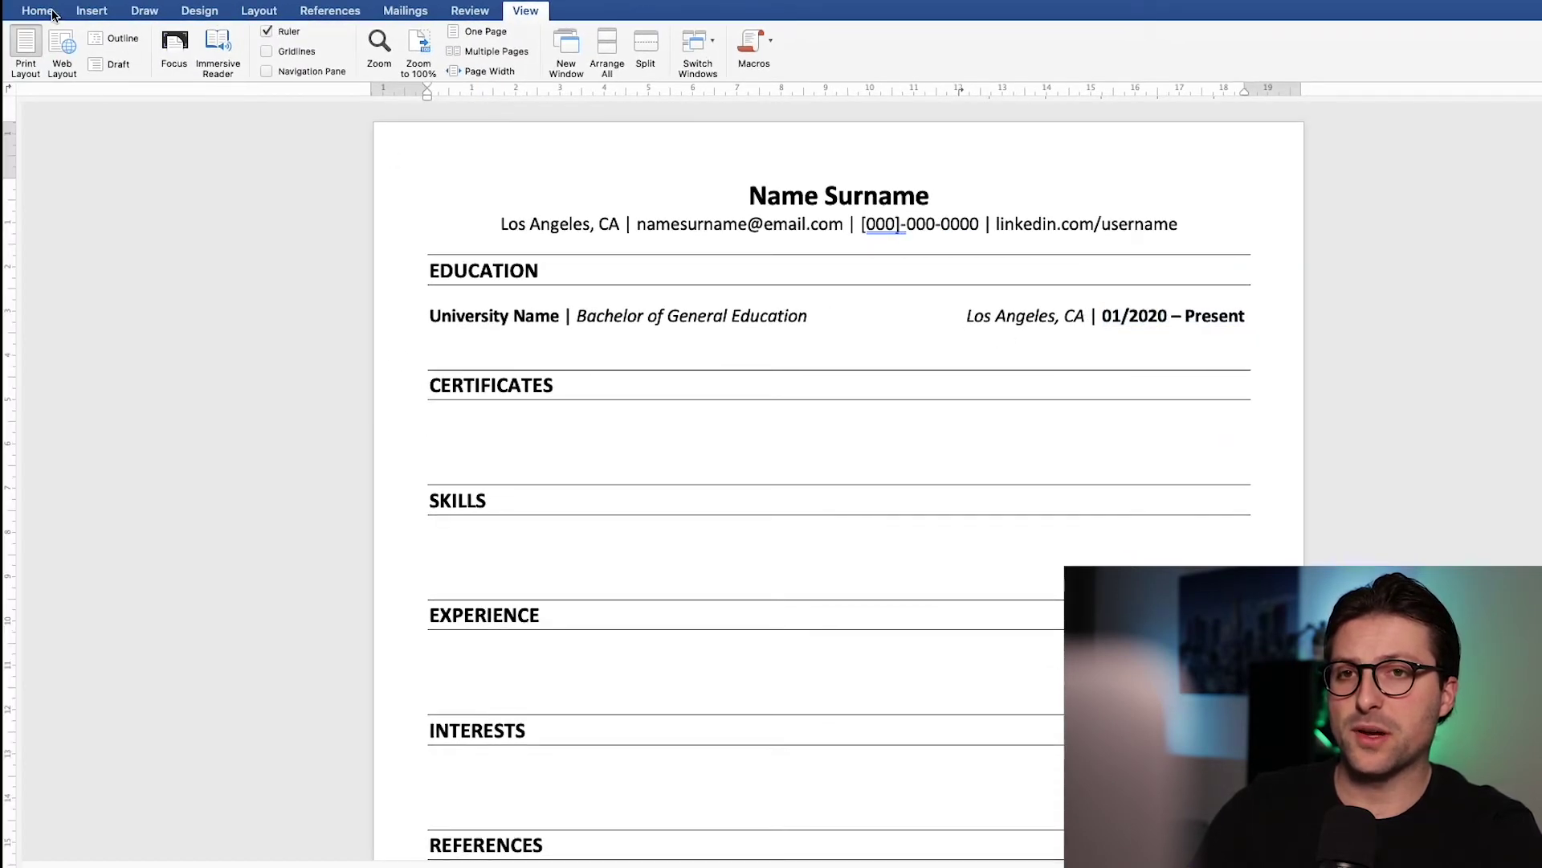
Step: Add two bullets under the education line: 'Cumulative GPA: 3.50/4.00' with GPA bold, then 'President of Student Council'
left_click(48, 13)
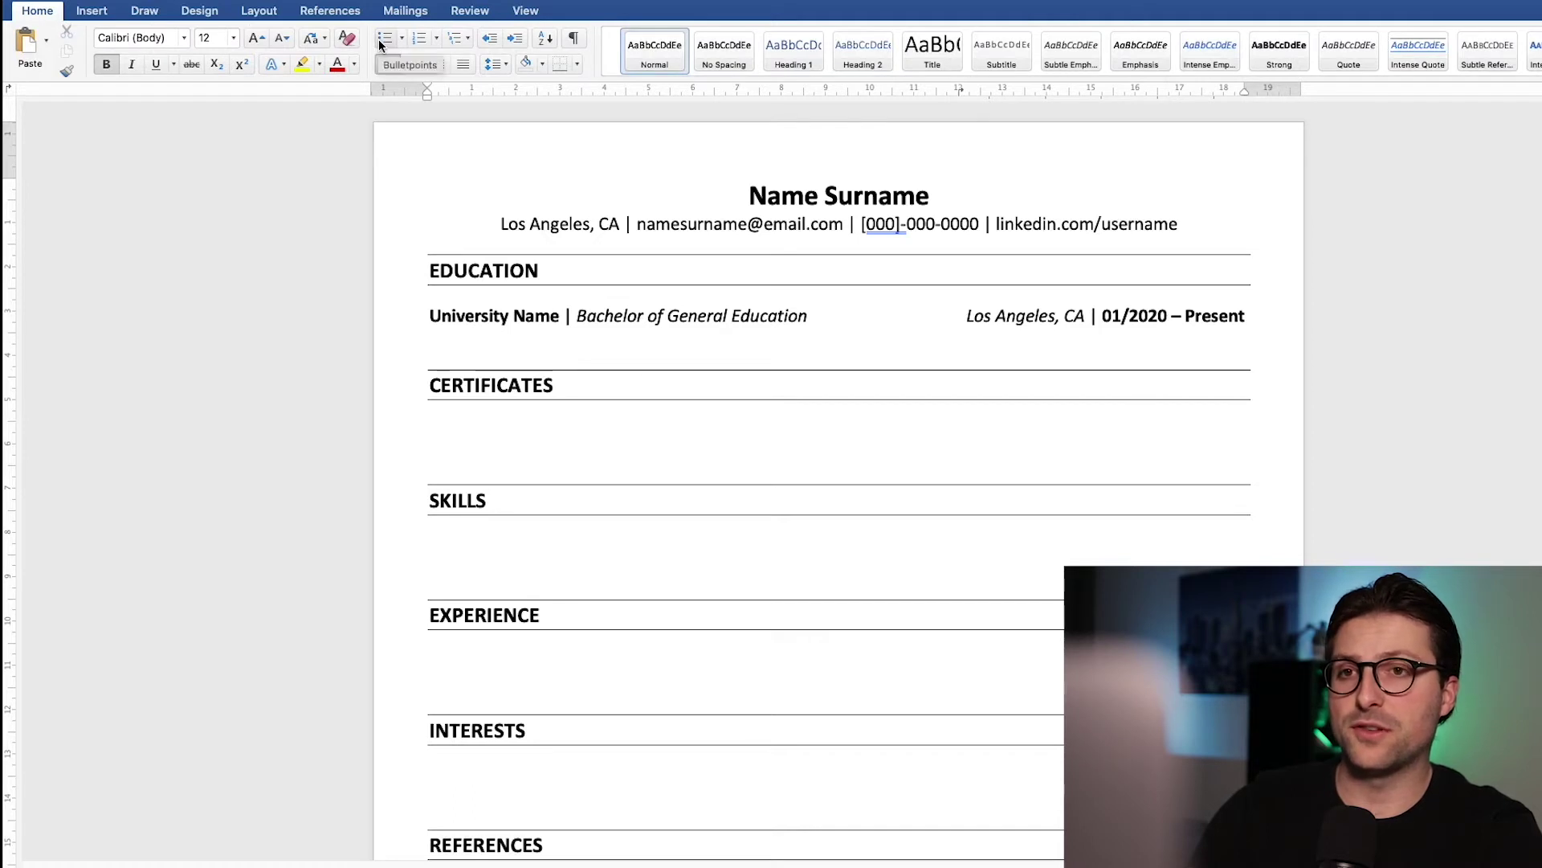
left_click(383, 37)
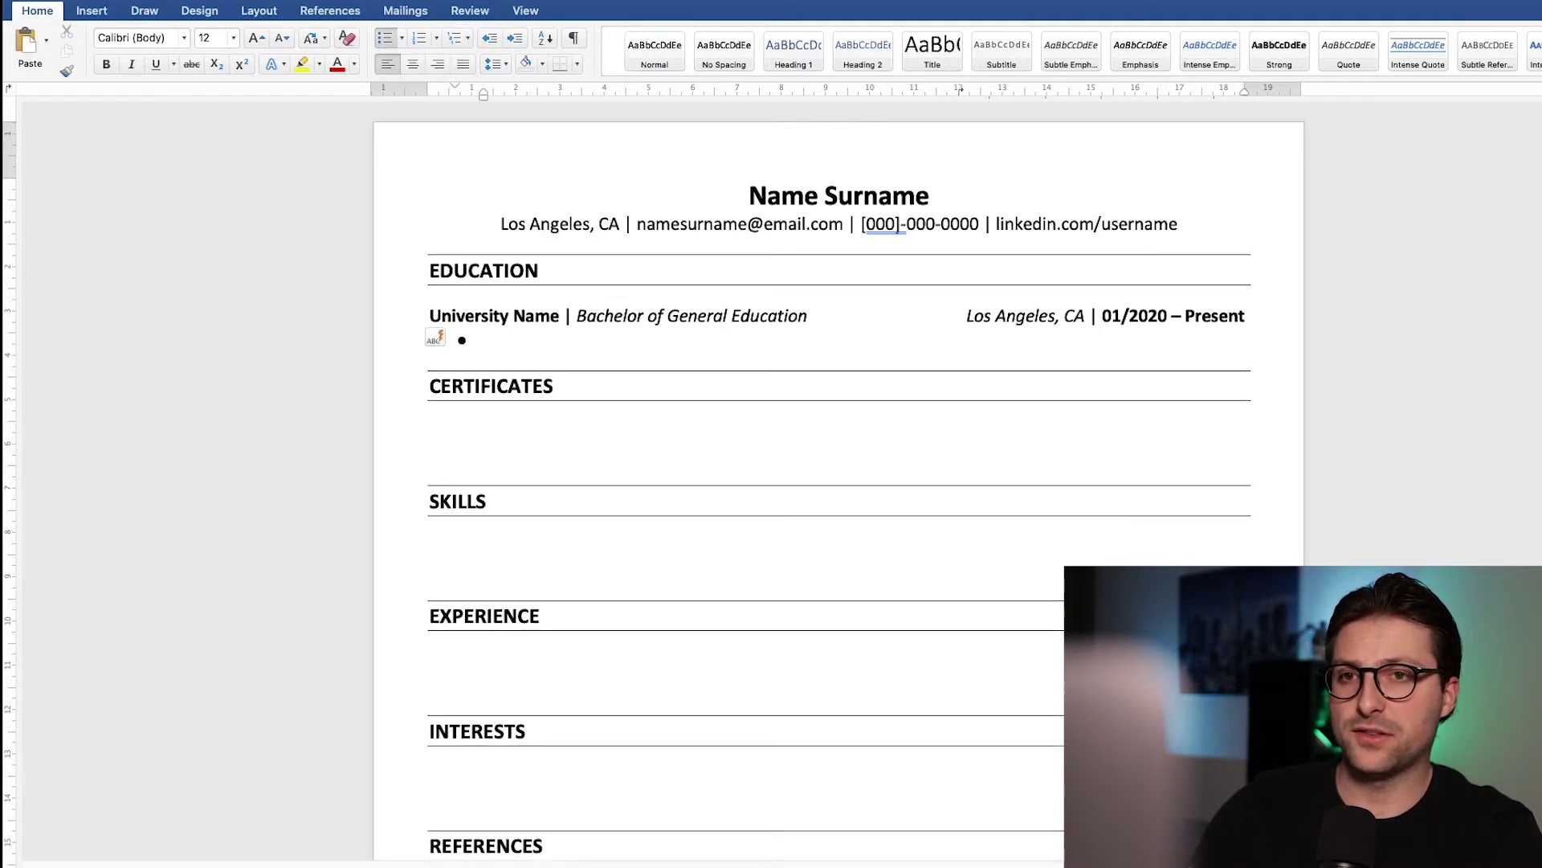
type("Cumulative")
key("super+b")
type("GPA")
key("super+b")
type(": 3.50/4.00")
key("Return")
type("President of Student Council")
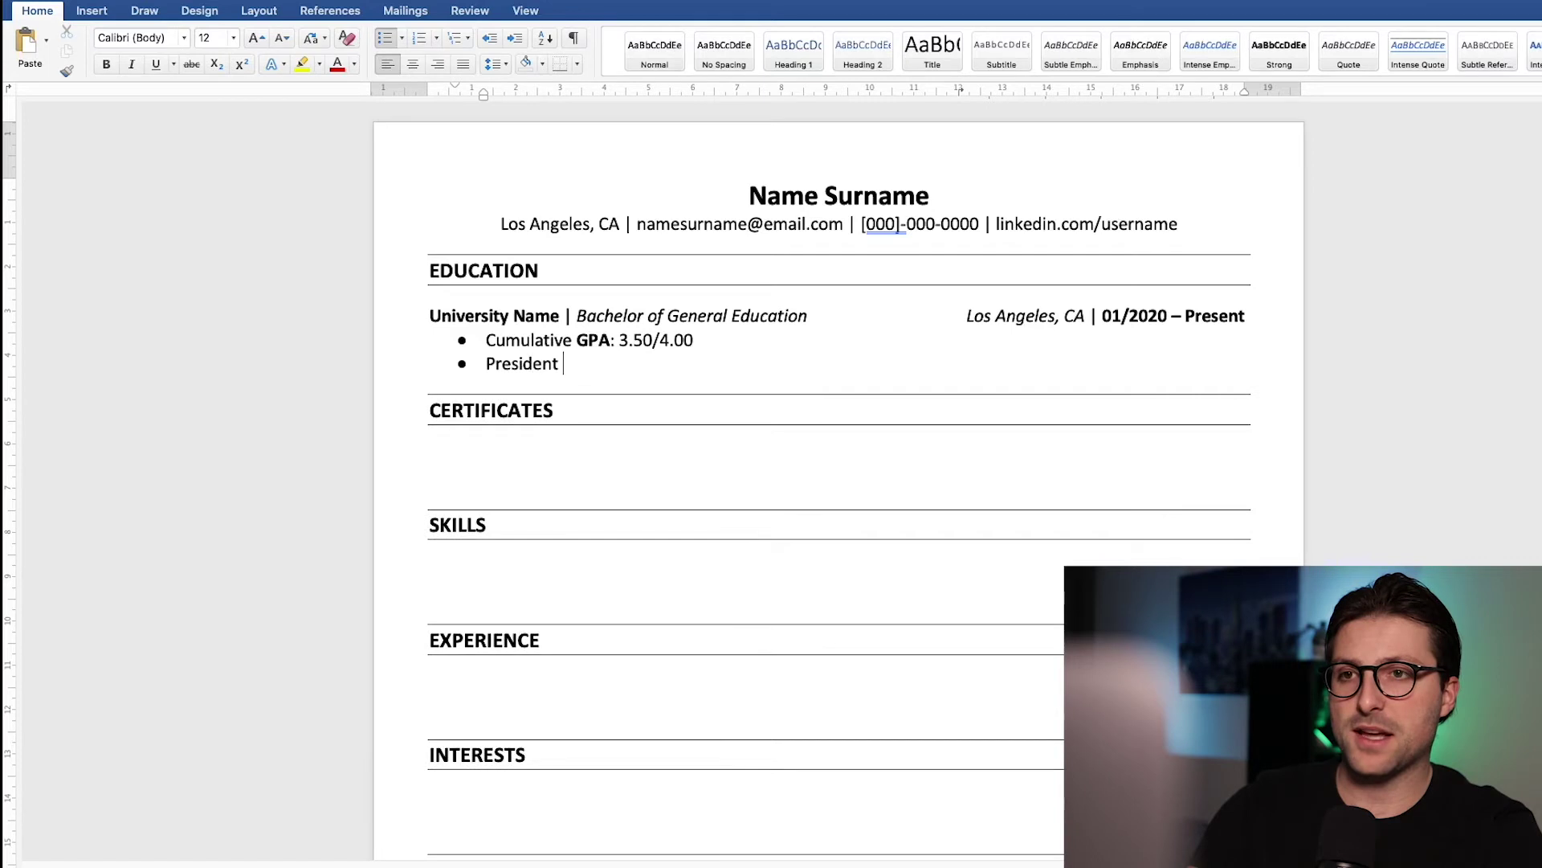
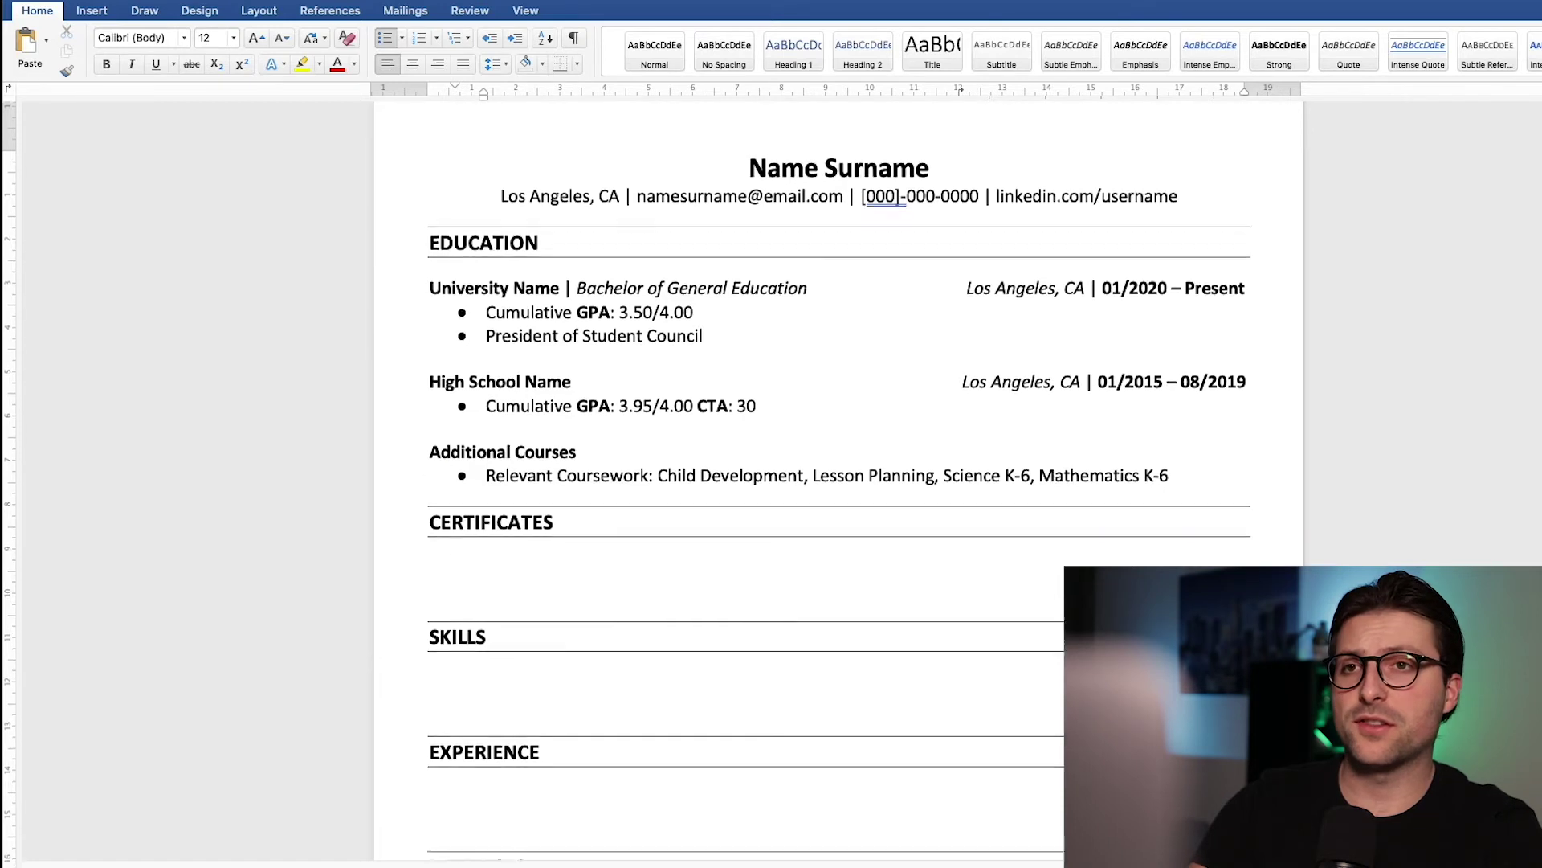
Step: Remove the extra blank line under CERTIFICATES and insert a 3x1 table there
left_click(1169, 351)
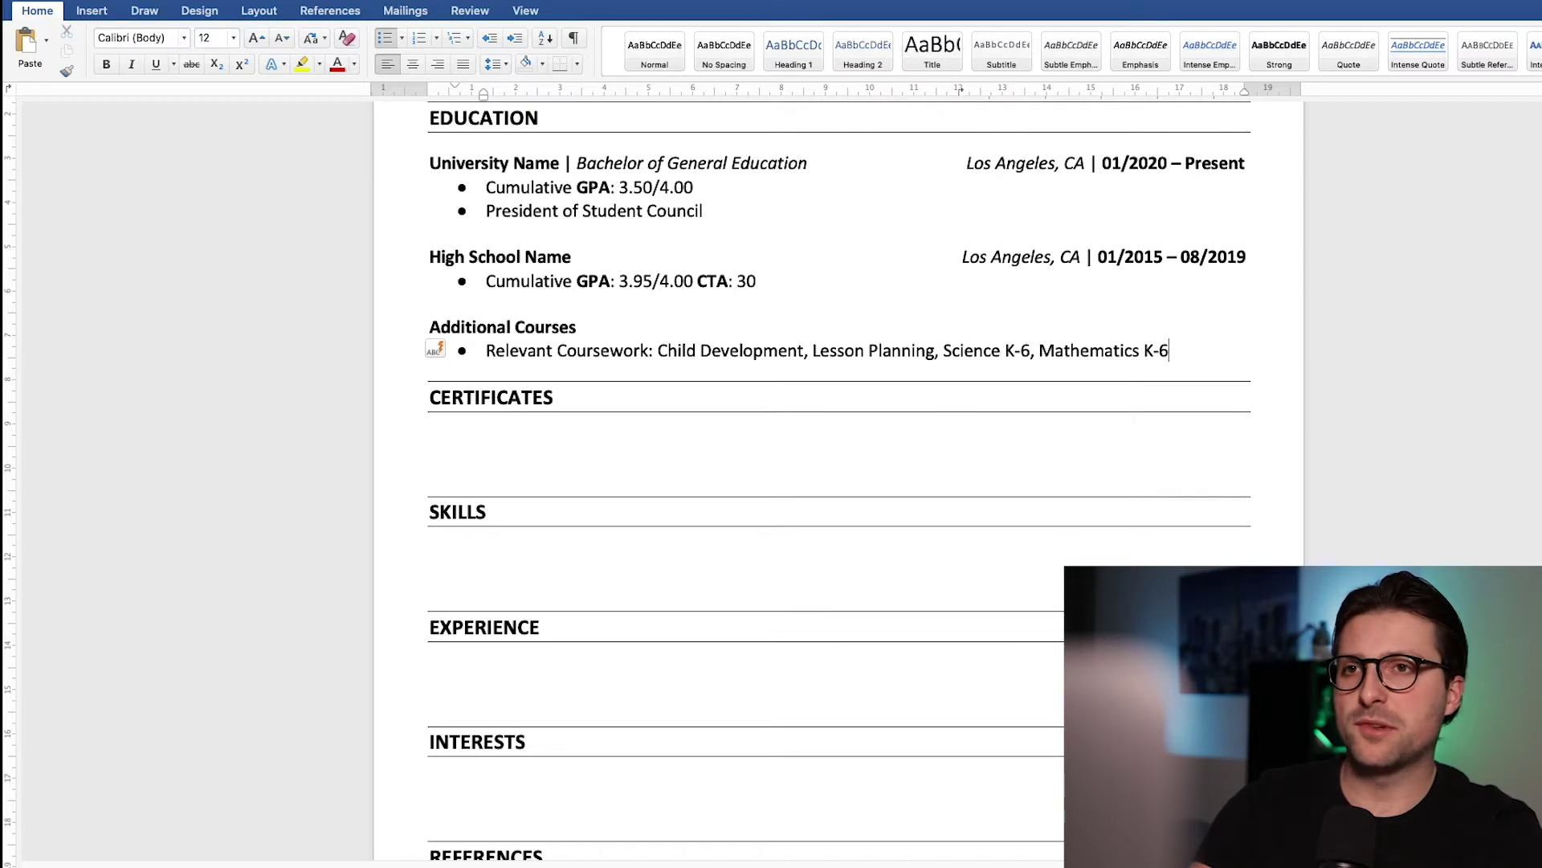
left_click(552, 448)
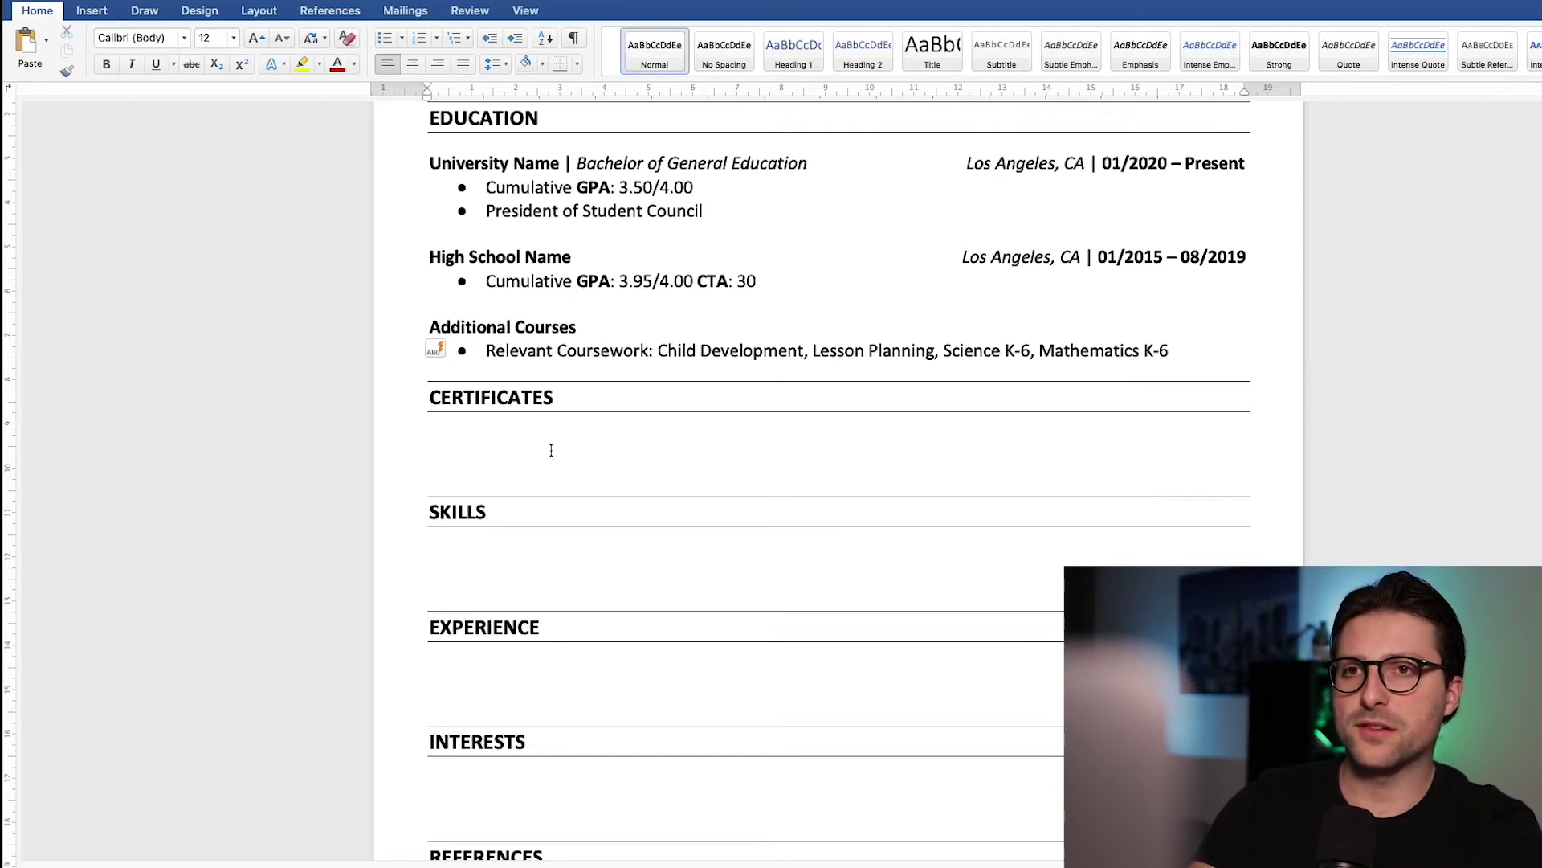
key("Delete")
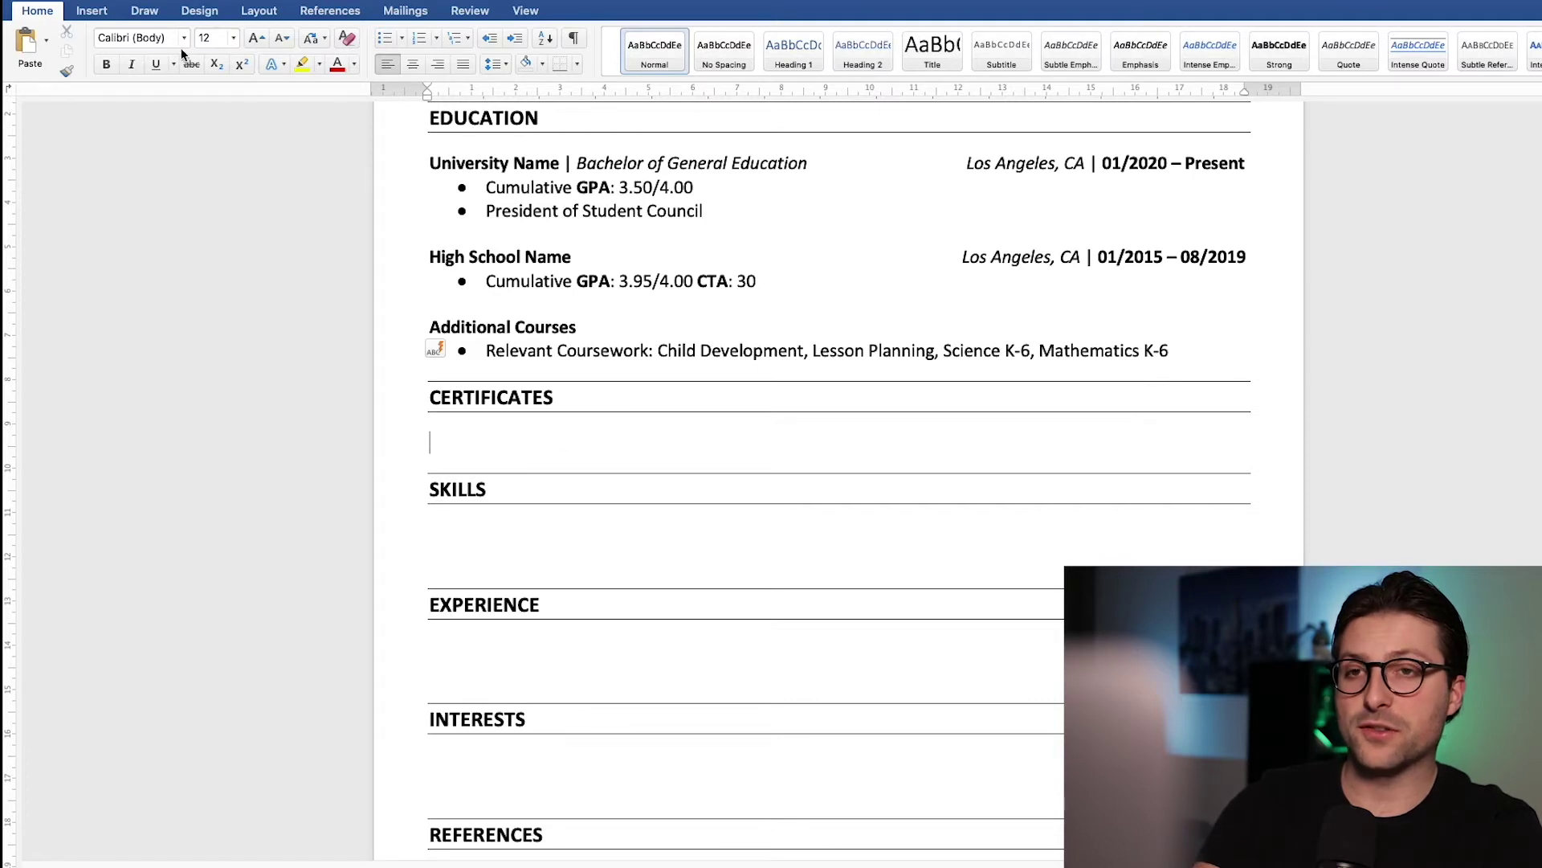
left_click(92, 11)
left_click(169, 50)
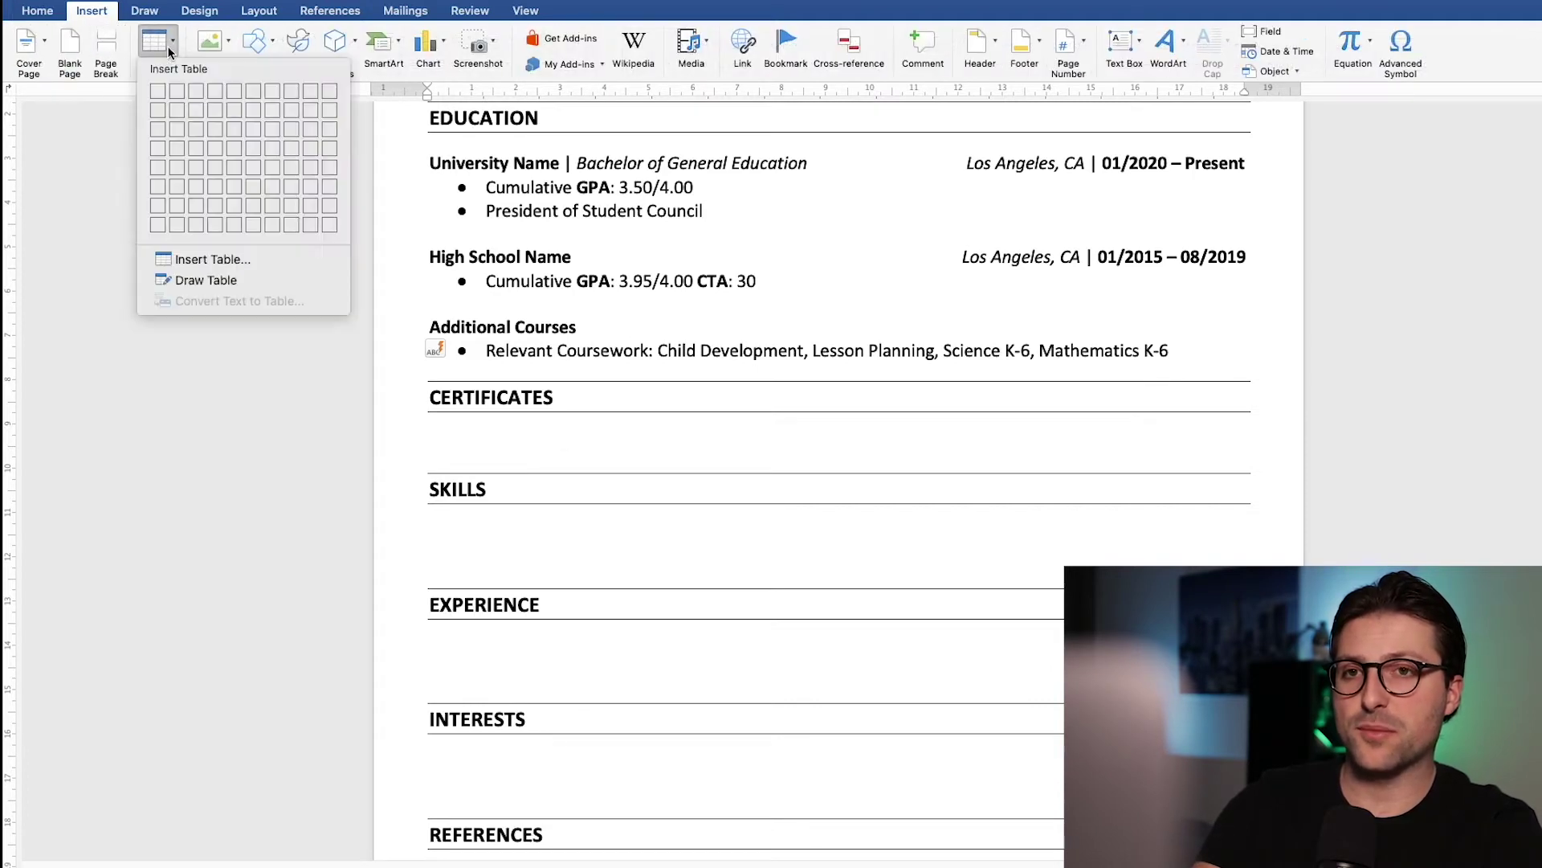
left_click(192, 91)
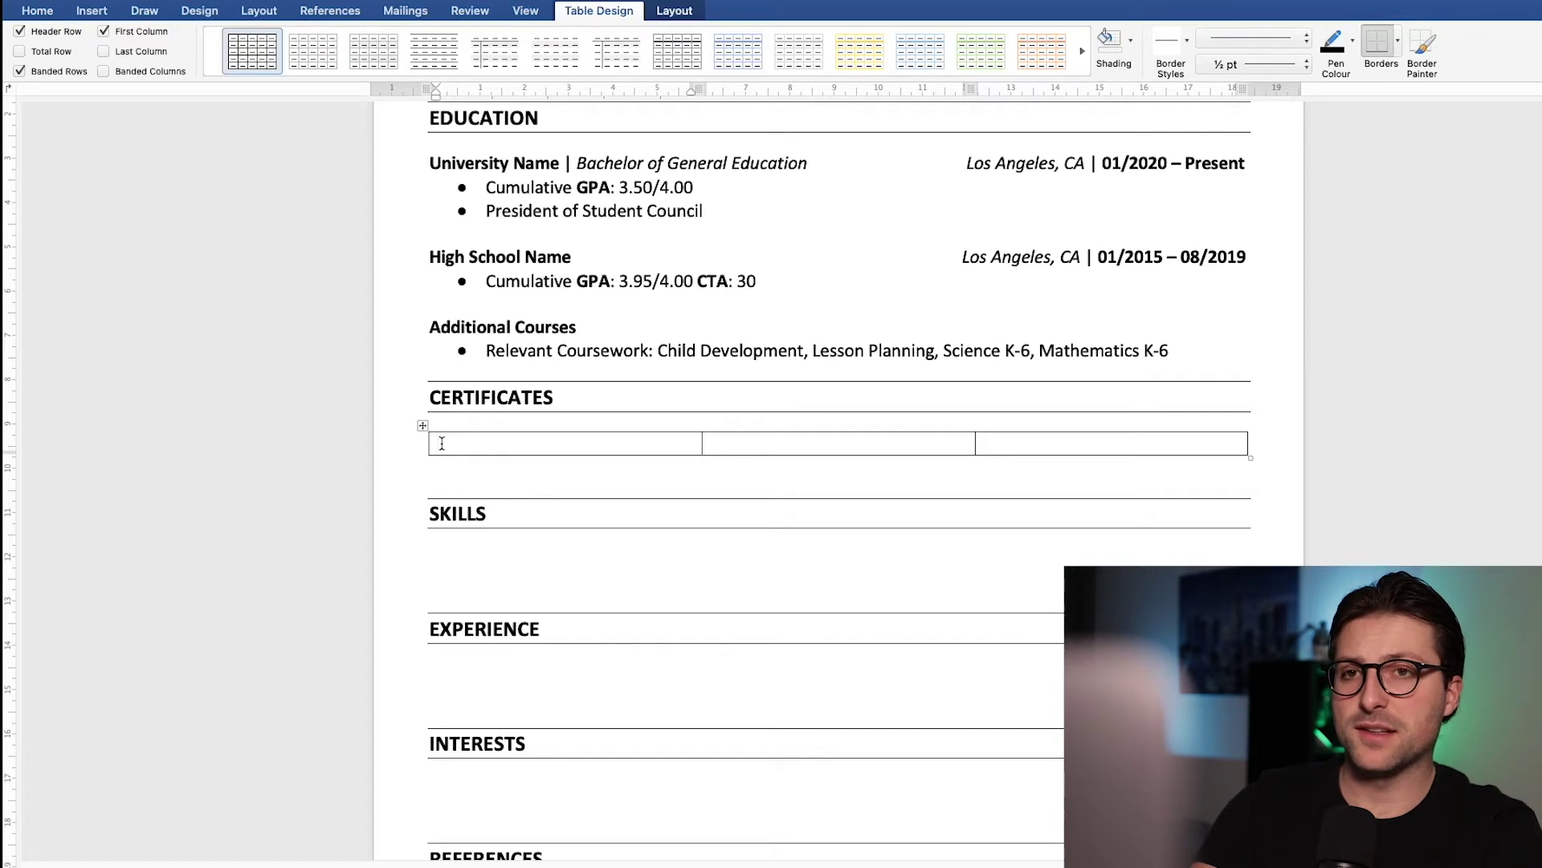
Step: Set the table's left and right cell margins to 0 cm
left_click(680, 16)
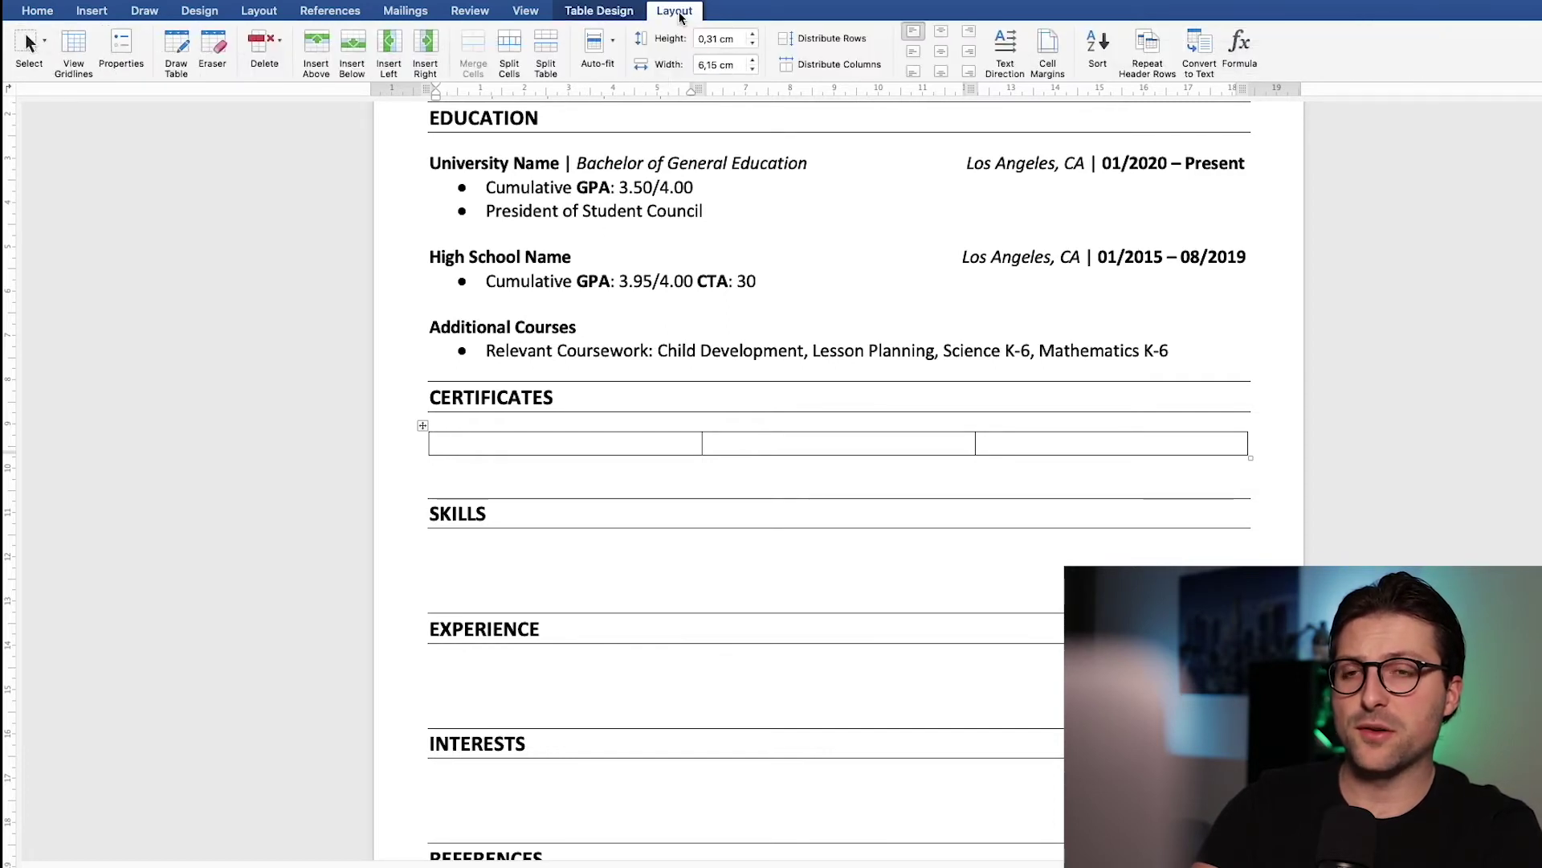
left_click(1042, 49)
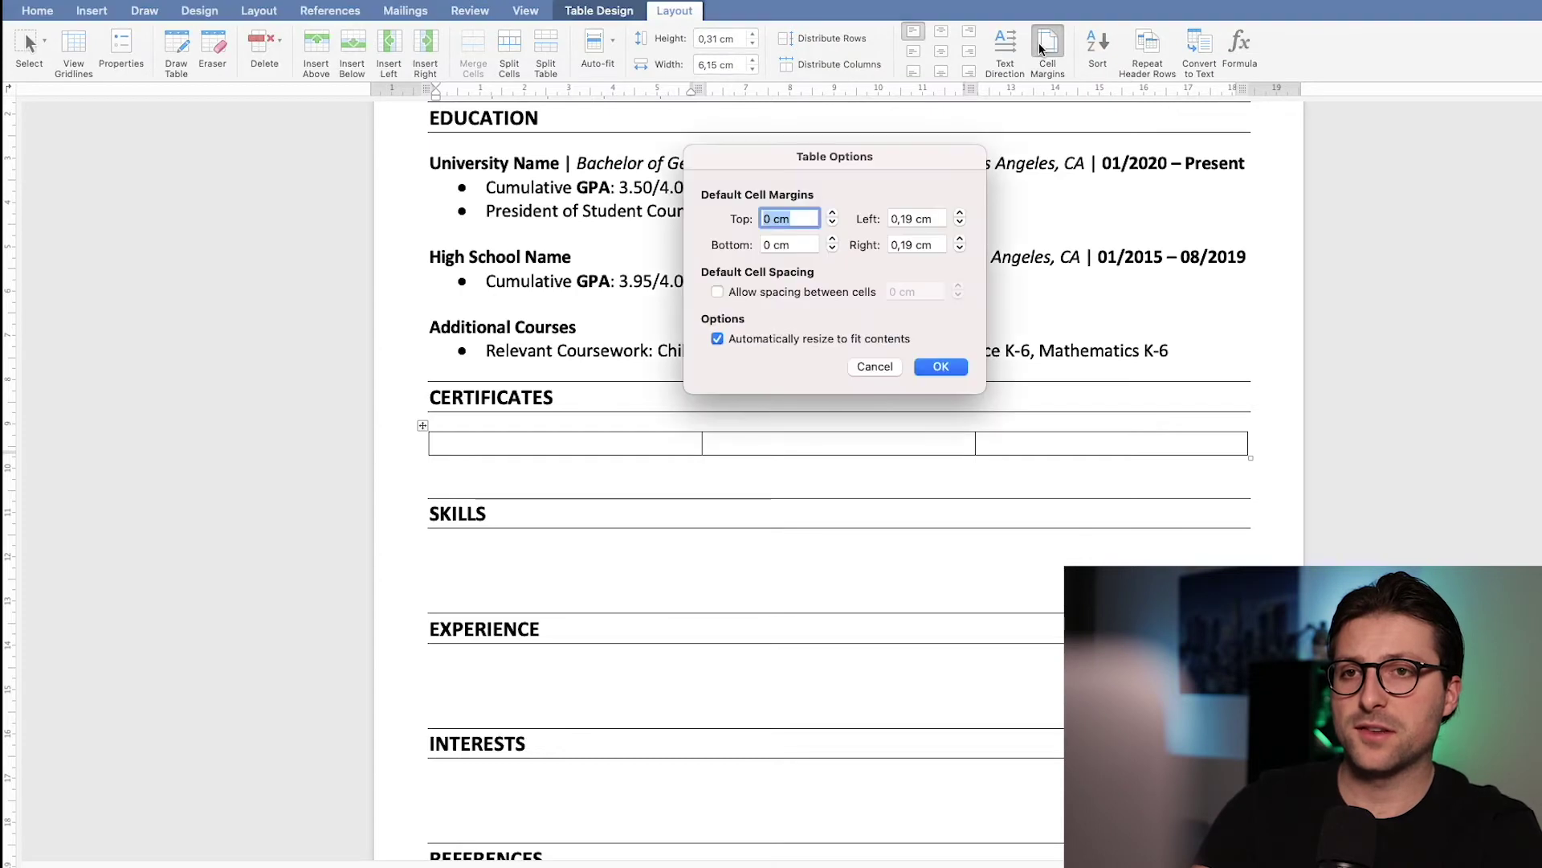
left_click(960, 224)
left_click(960, 223)
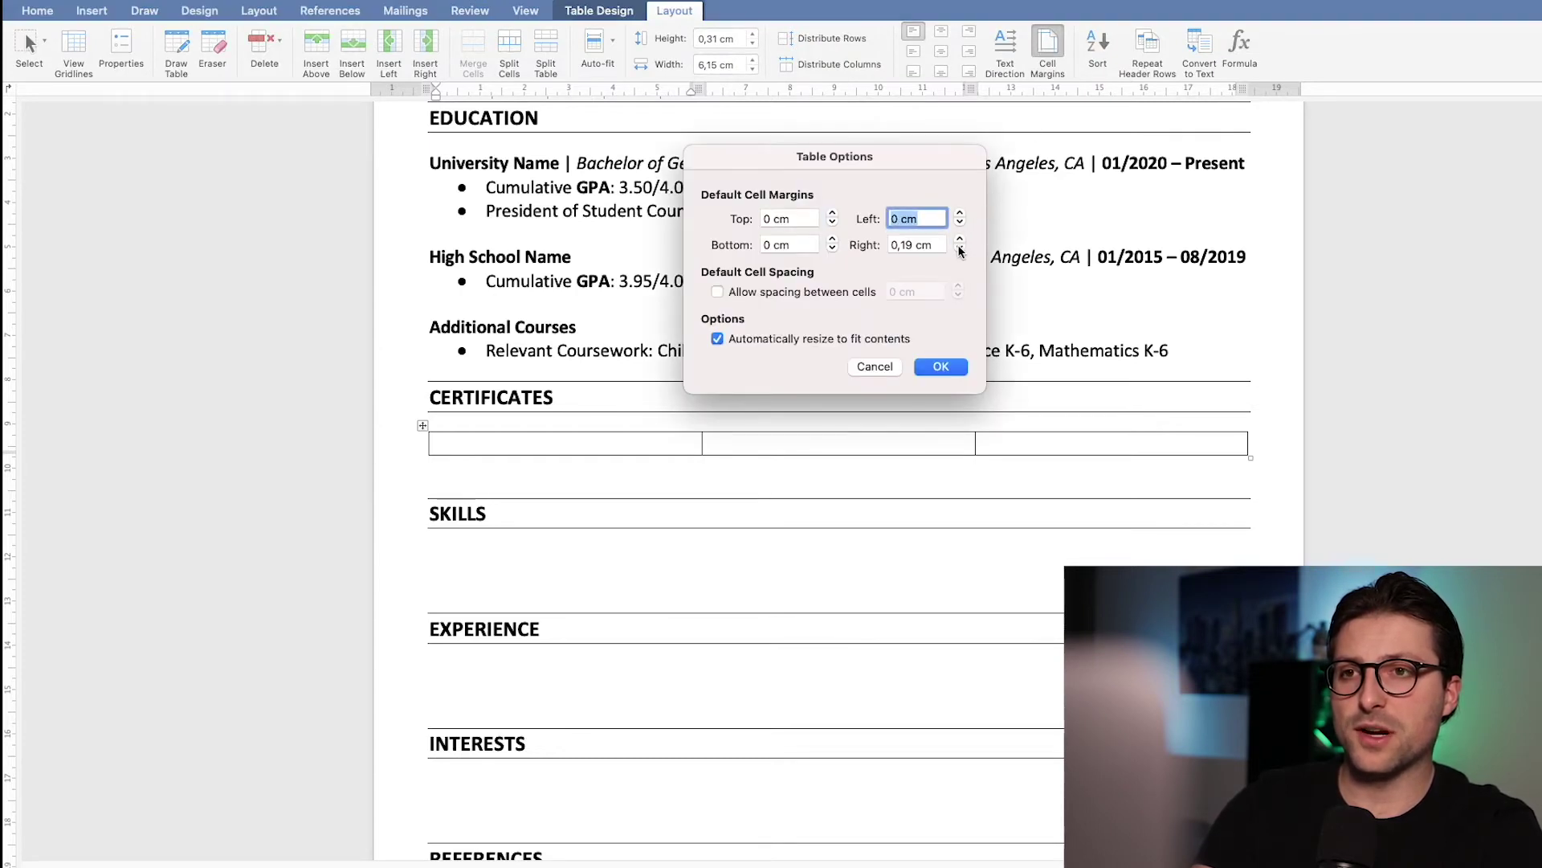
left_click(960, 250)
left_click(960, 250)
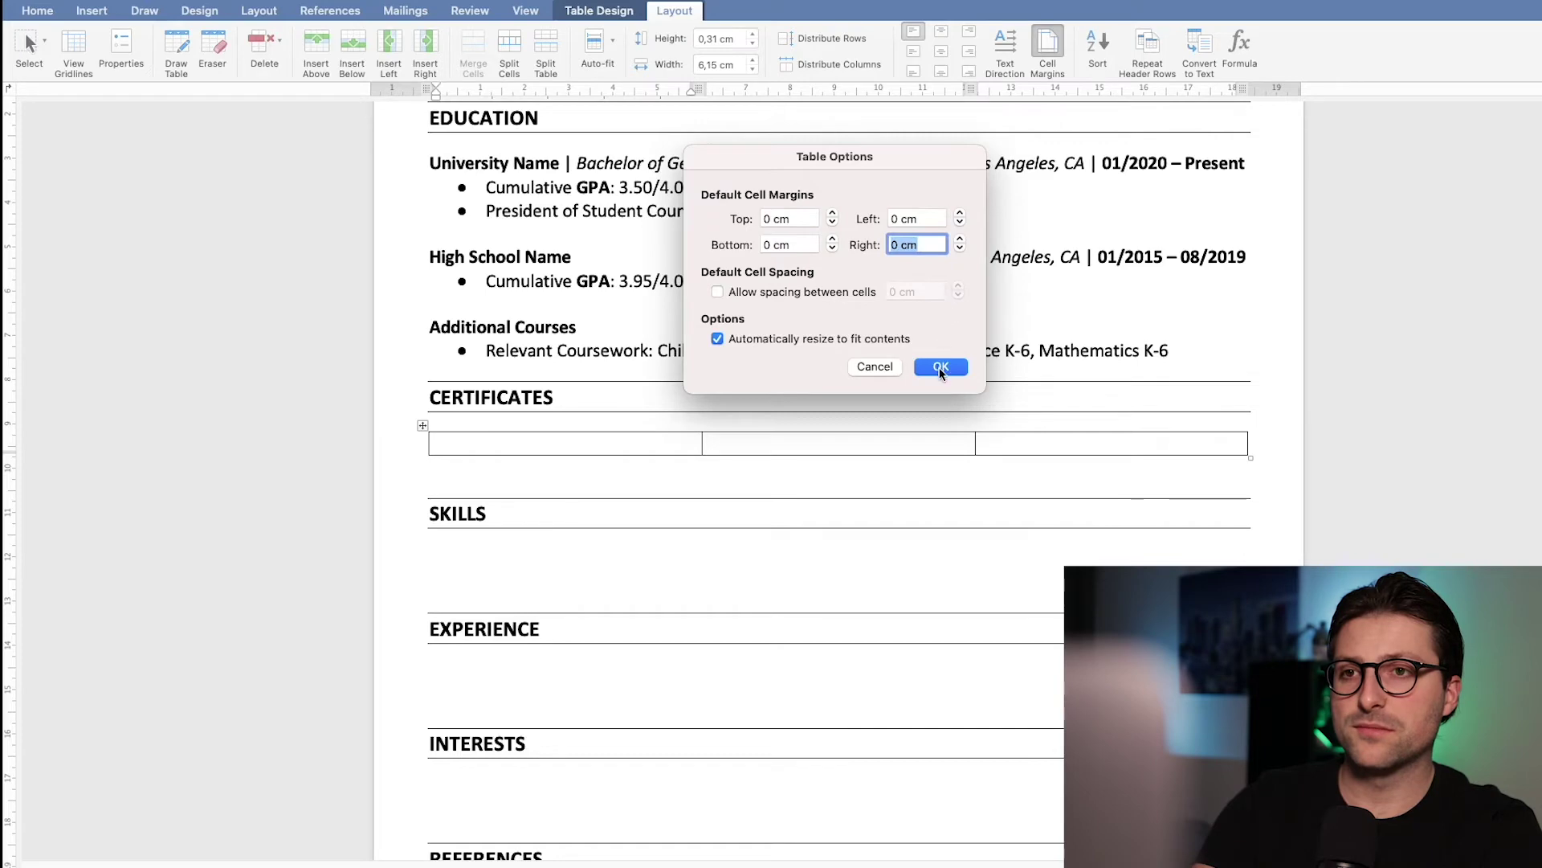
left_click(941, 367)
Step: Enter 'Teaching Assistant Course' with issuer 'Adult Education Centre' in the first cell
type("Teaching Assistant Course")
key("Return")
type("Adult Education Centre")
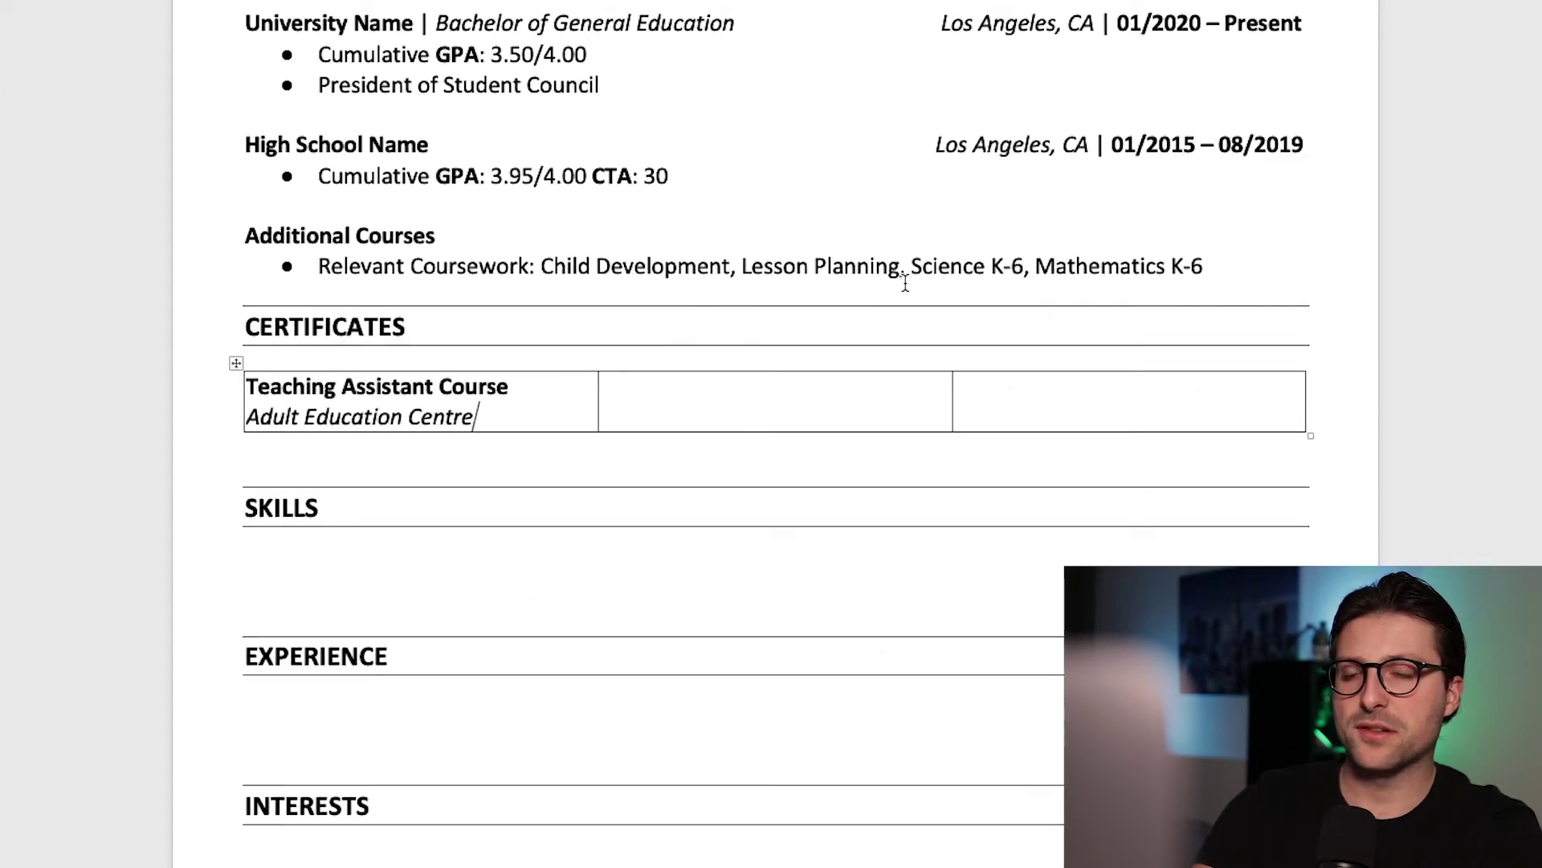
key("Tab")
Step: Enter 'California Educator Certification' from California Department of Education in the second cell, centred
type("California Educator Certification ")
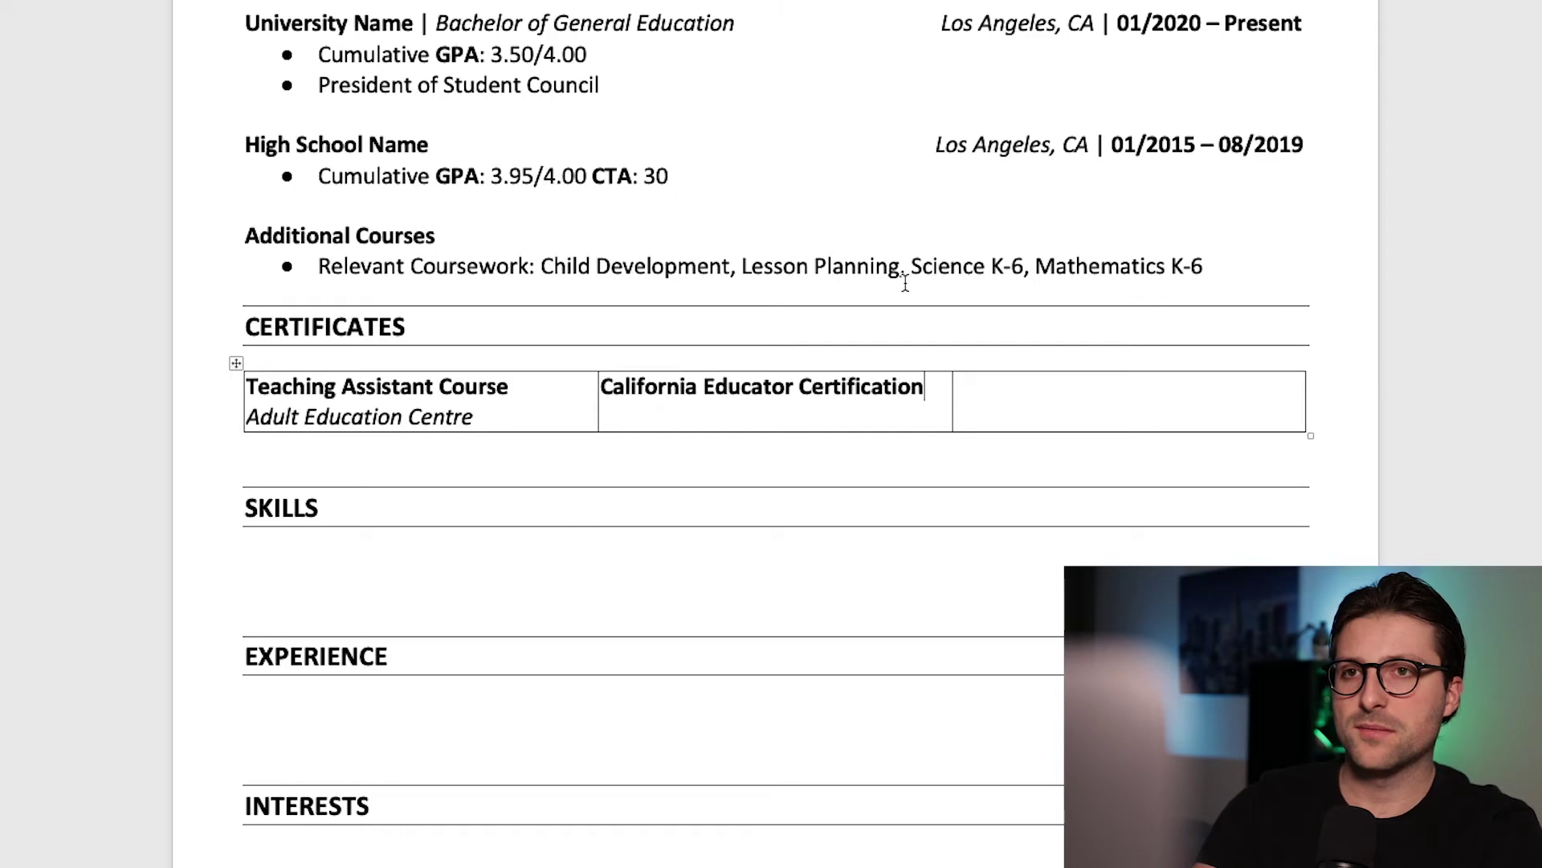
type("California Department of Education")
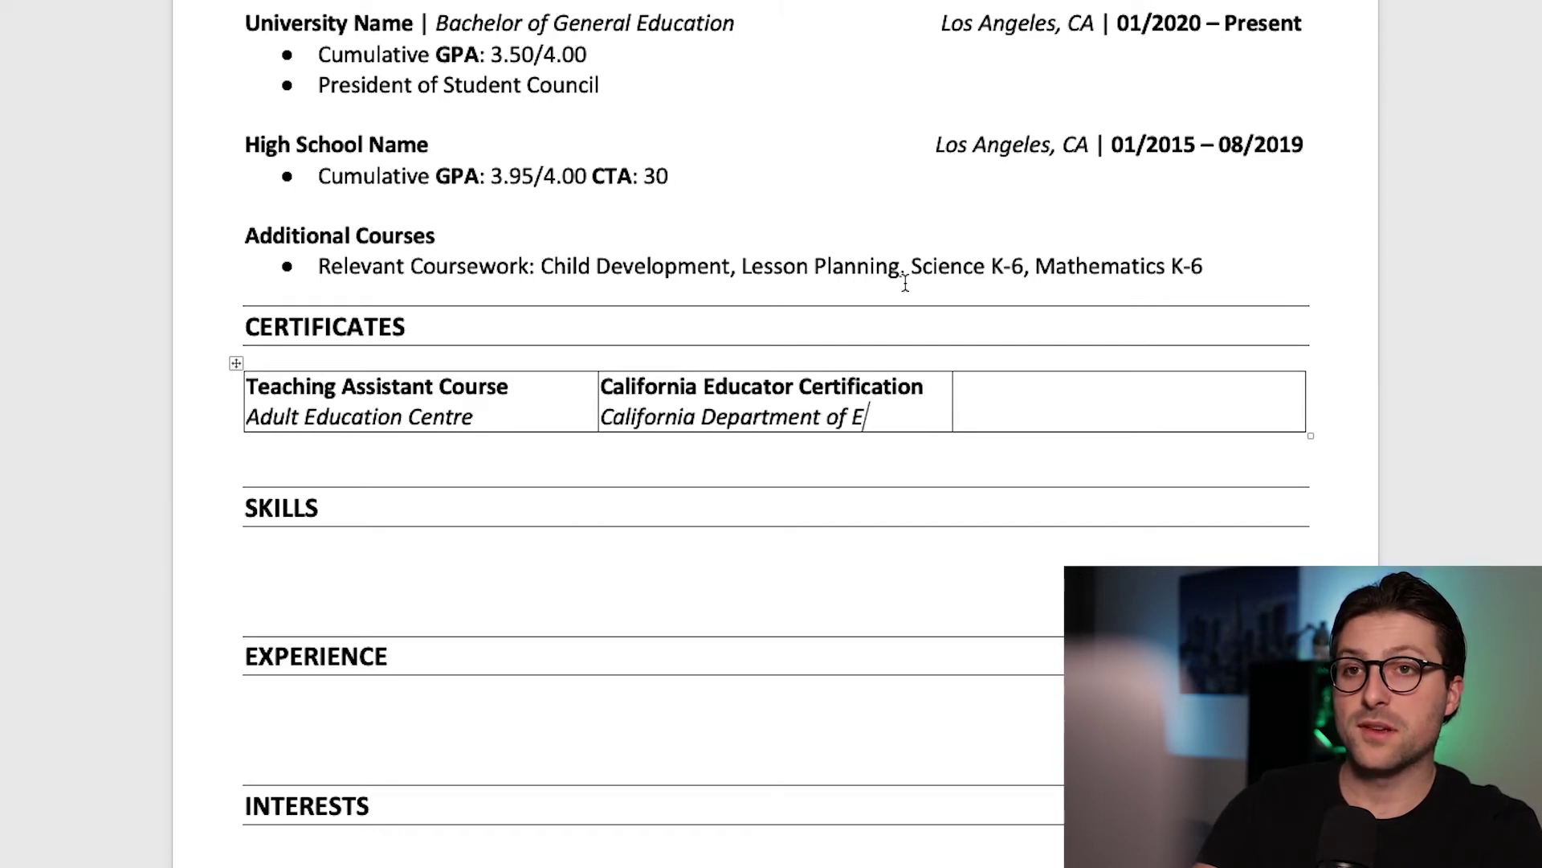
key("ctrl+shift+Left")
key("ctrl+shift+Left")
key("ctrl+shift+Left")
key("ctrl+shift+Left")
key("ctrl+shift+Left")
key("ctrl+shift+Left")
key("ctrl+shift+Left")
key("ctrl+shift+Left")
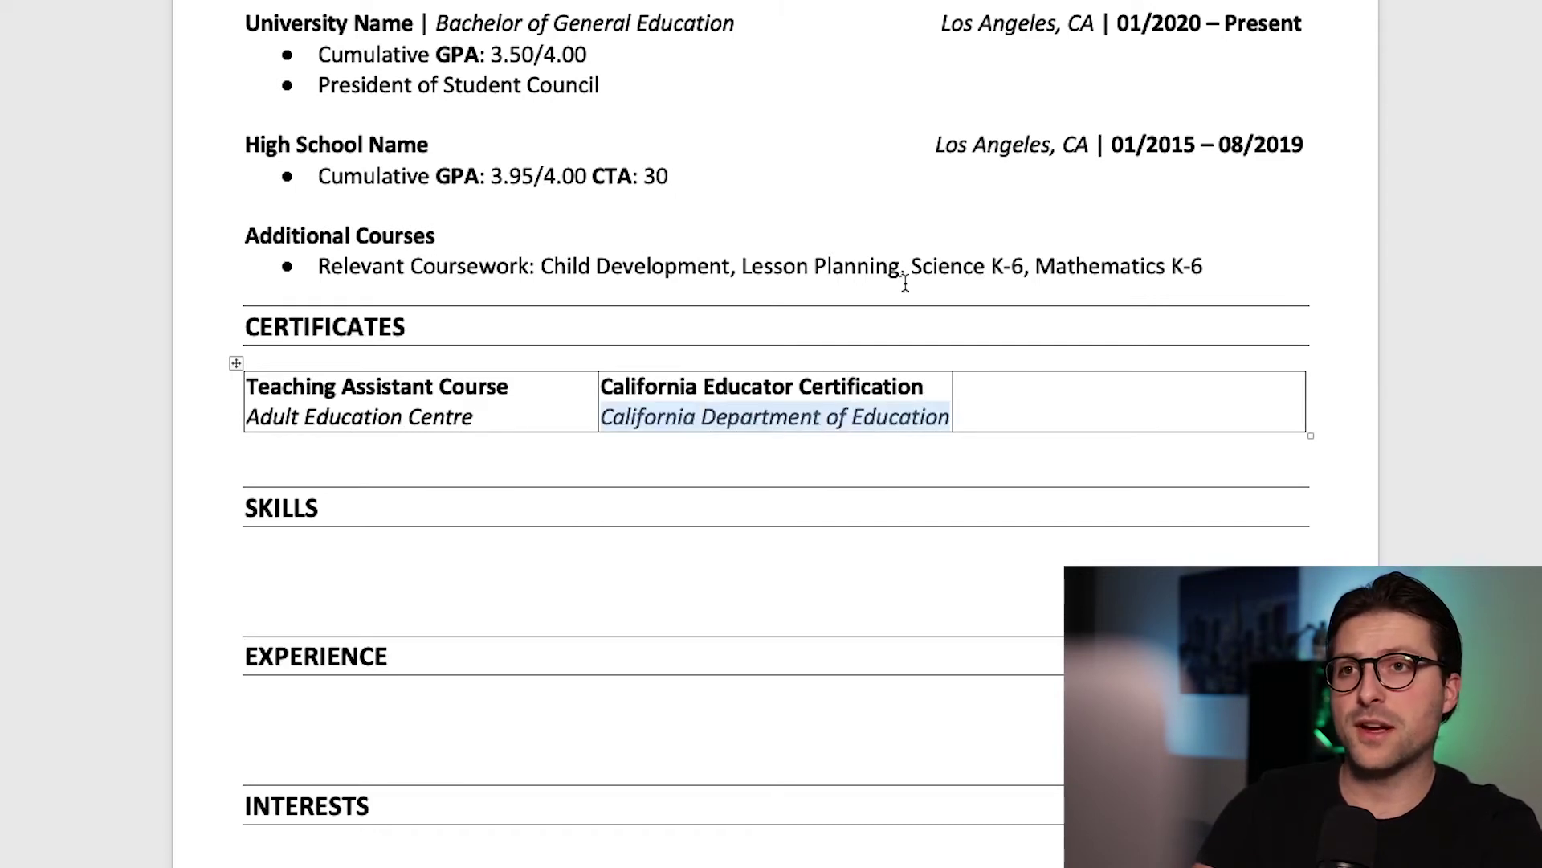
key("ctrl+e")
left_click(1009, 401)
Step: Enter 'Basic Life Support Certification' from American Red Cross in the third cell, right-aligned
type("Basic")
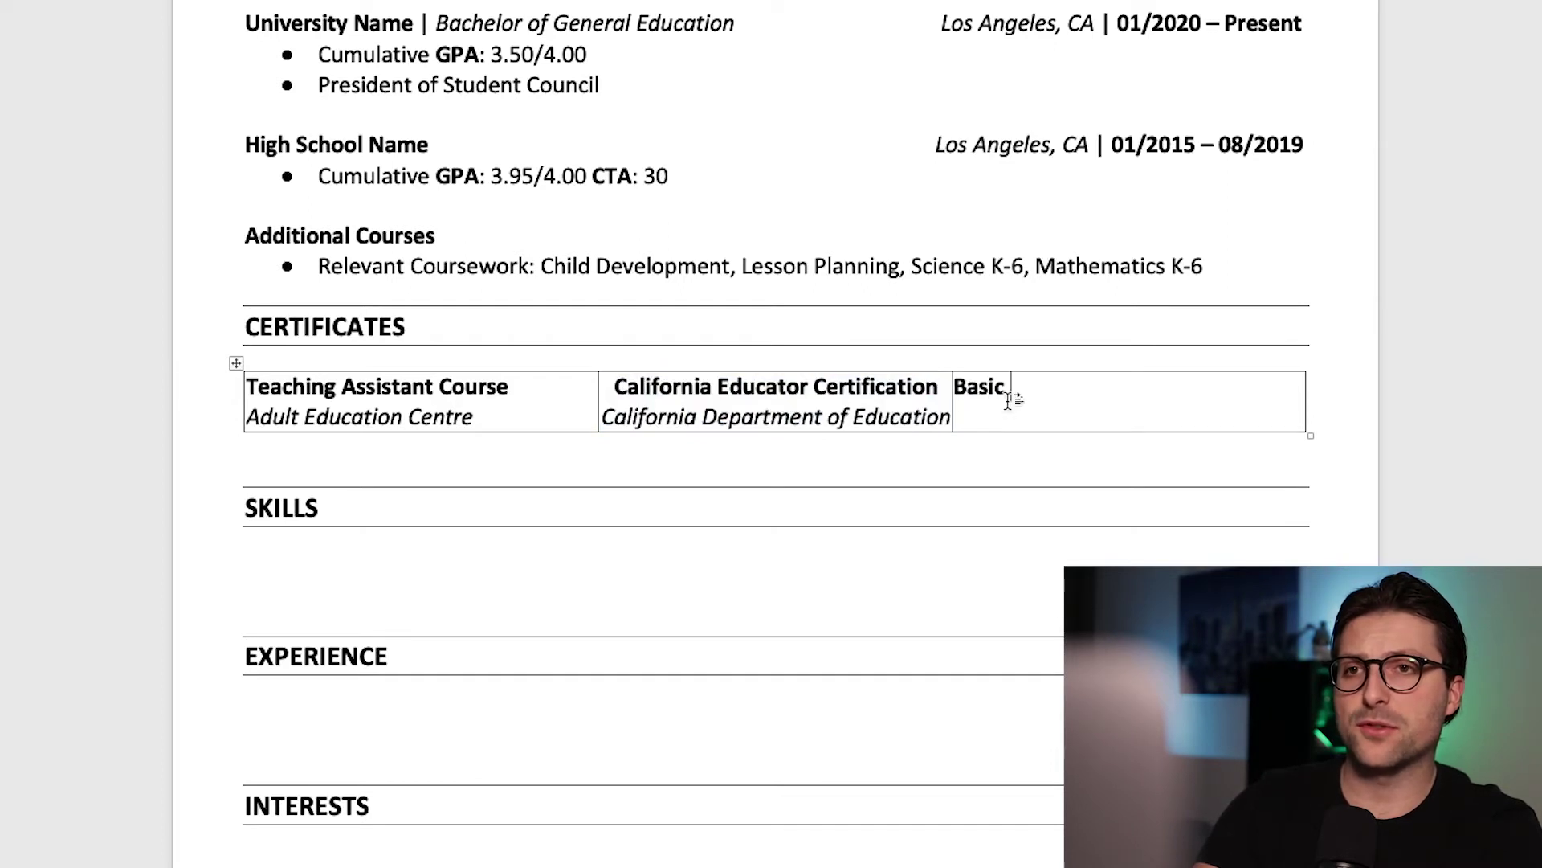
type(" Life Support E")
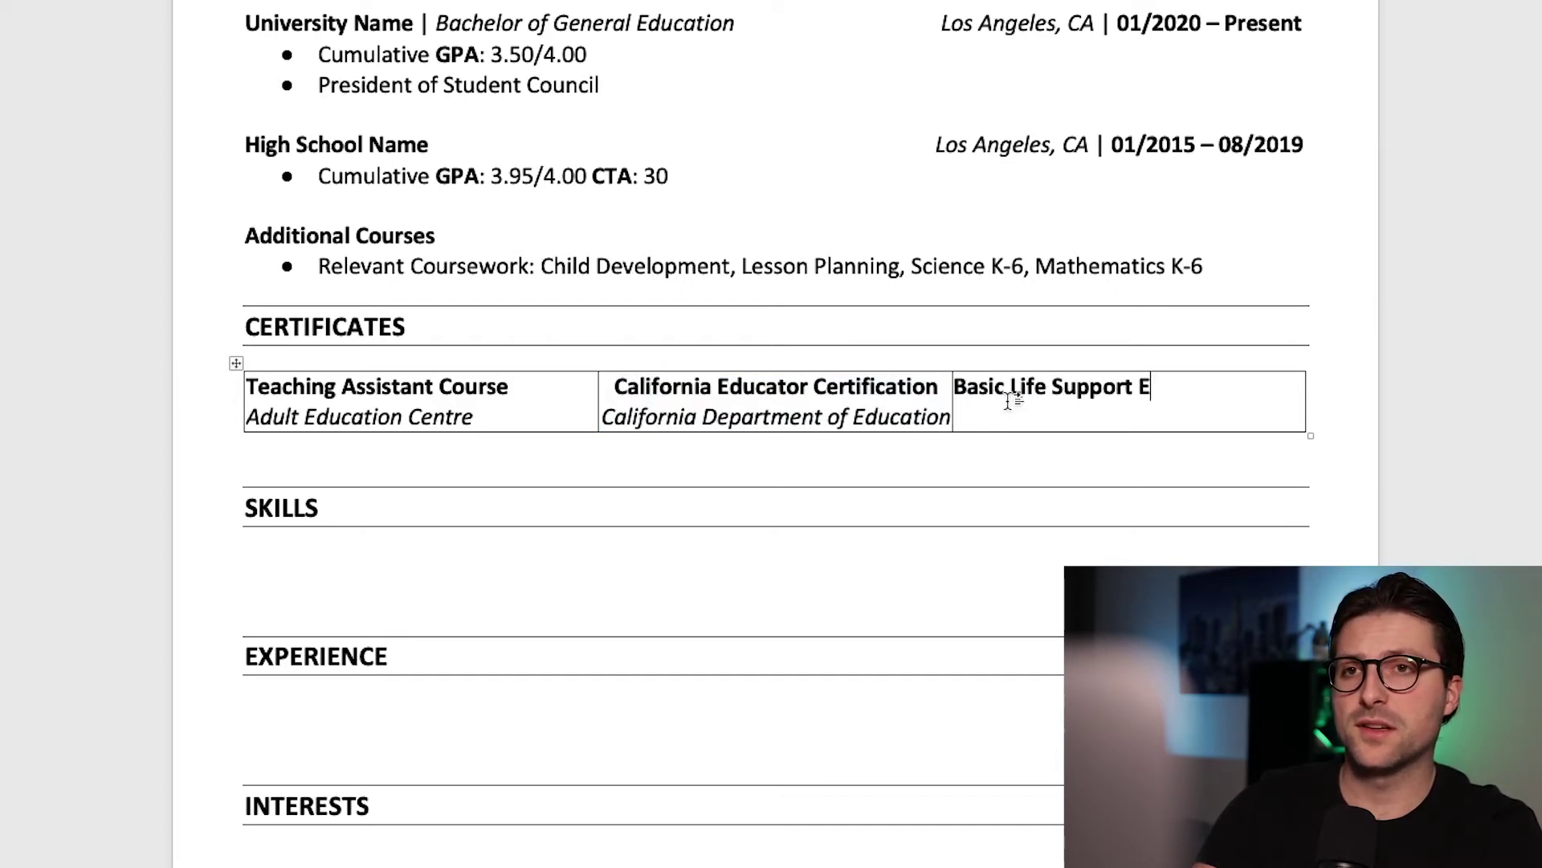
key("BackSpace")
type("Cer")
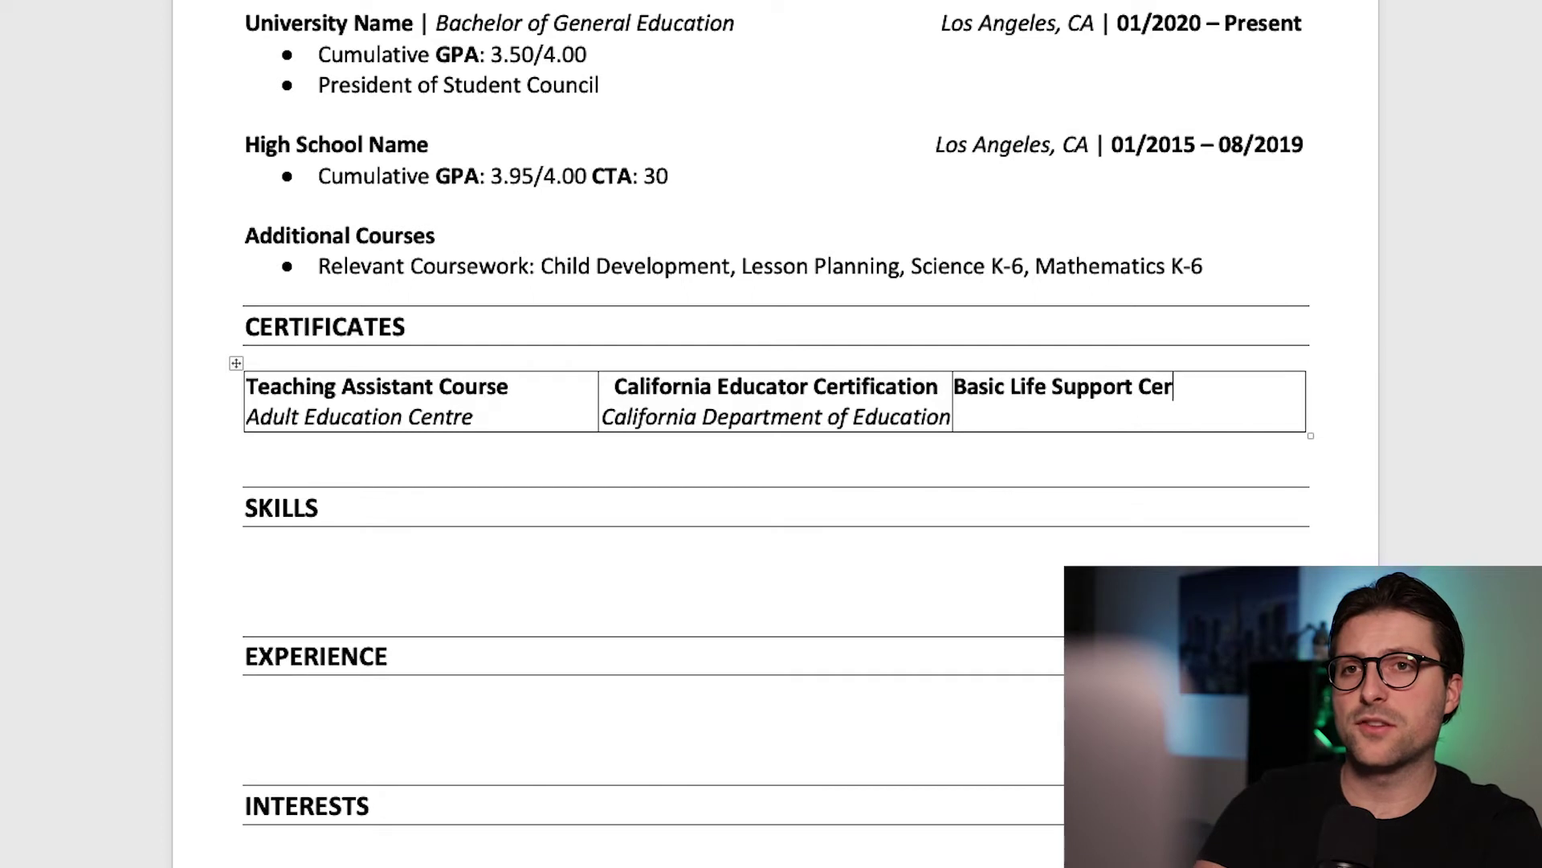
type("tification")
key("Return")
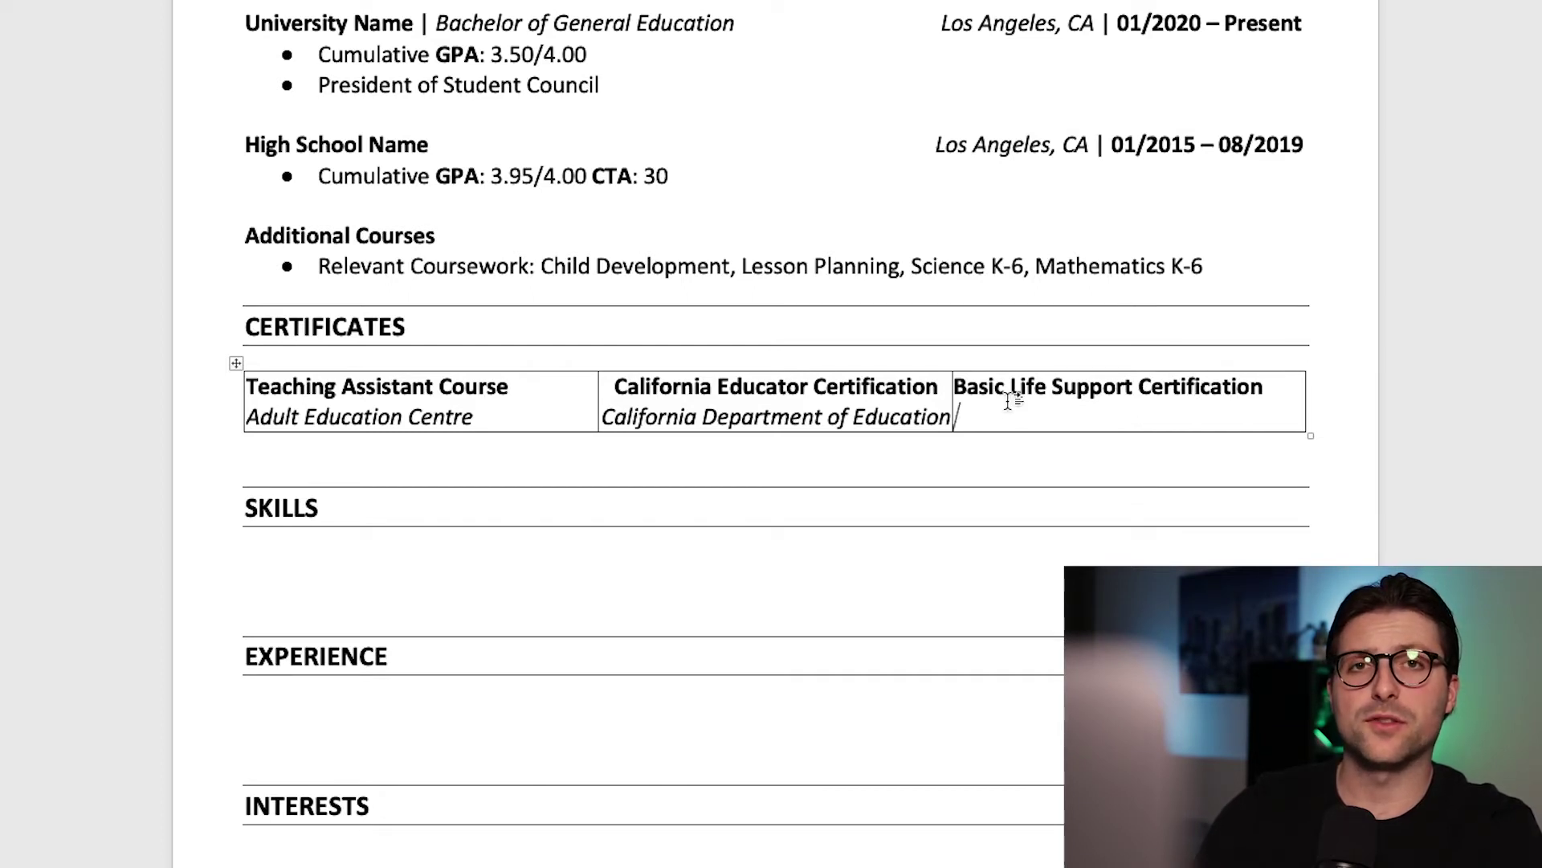
type("American Red Cross")
key("shift+Home")
key("shift+Up")
left_click(438, 64)
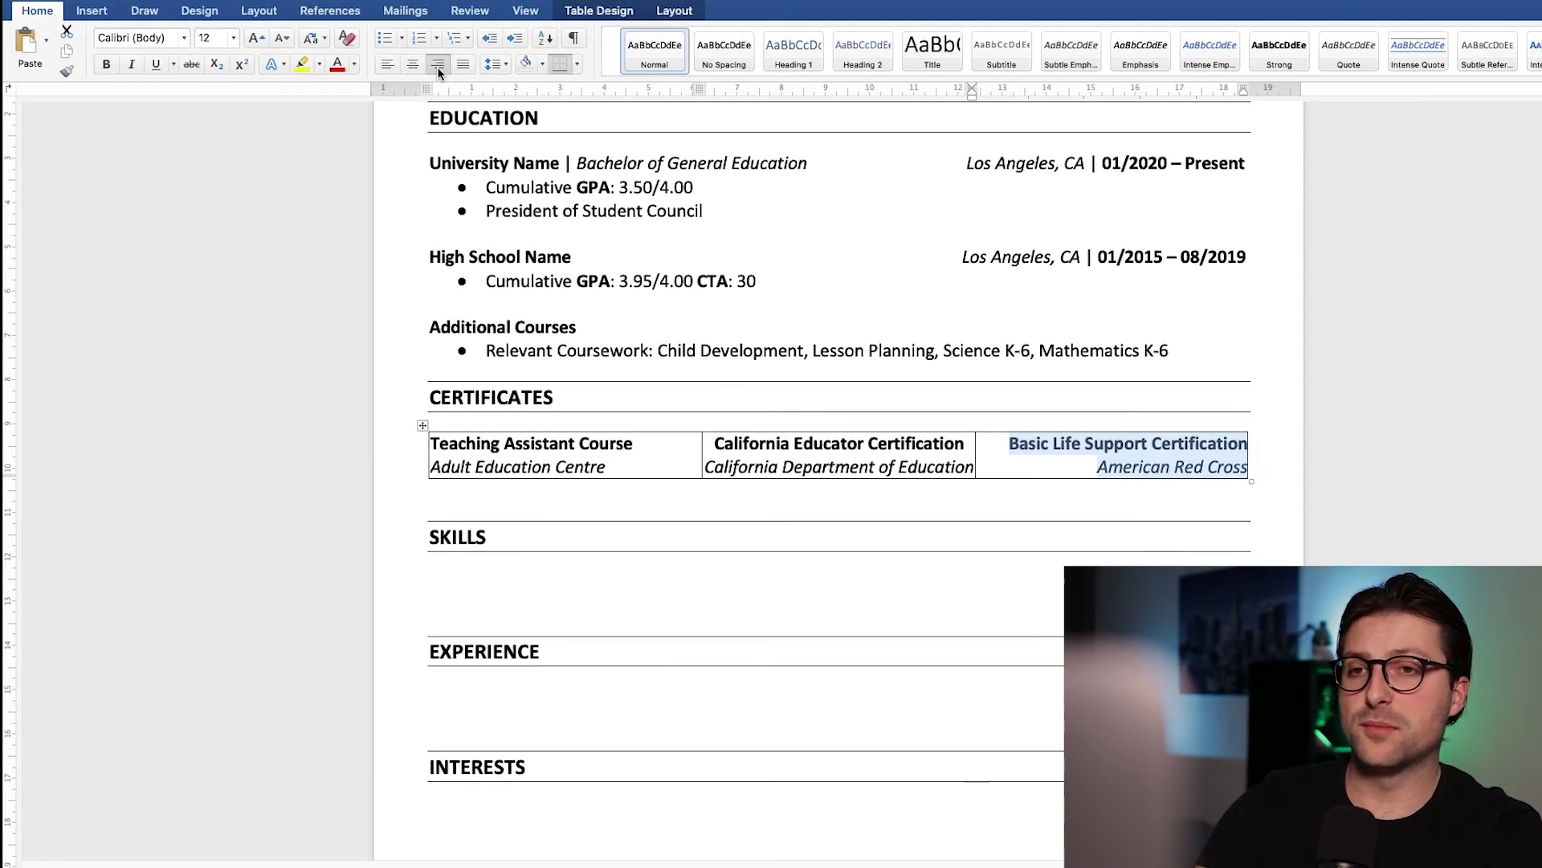
Step: Apply No Border to the whole certificates table
left_click_drag(1124, 454, 611, 450)
left_click(683, 16)
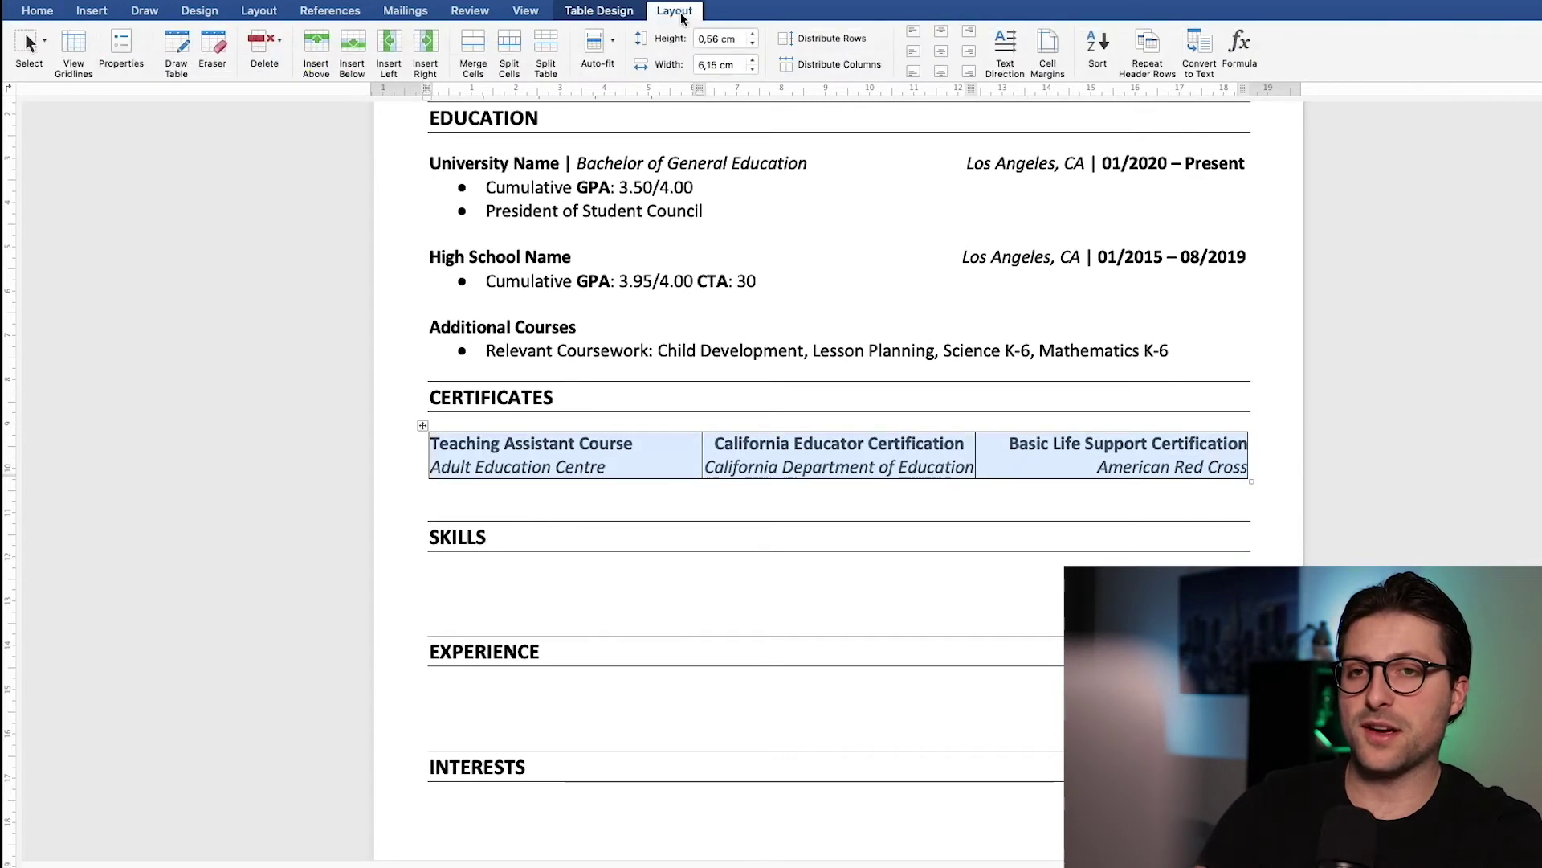
left_click(623, 16)
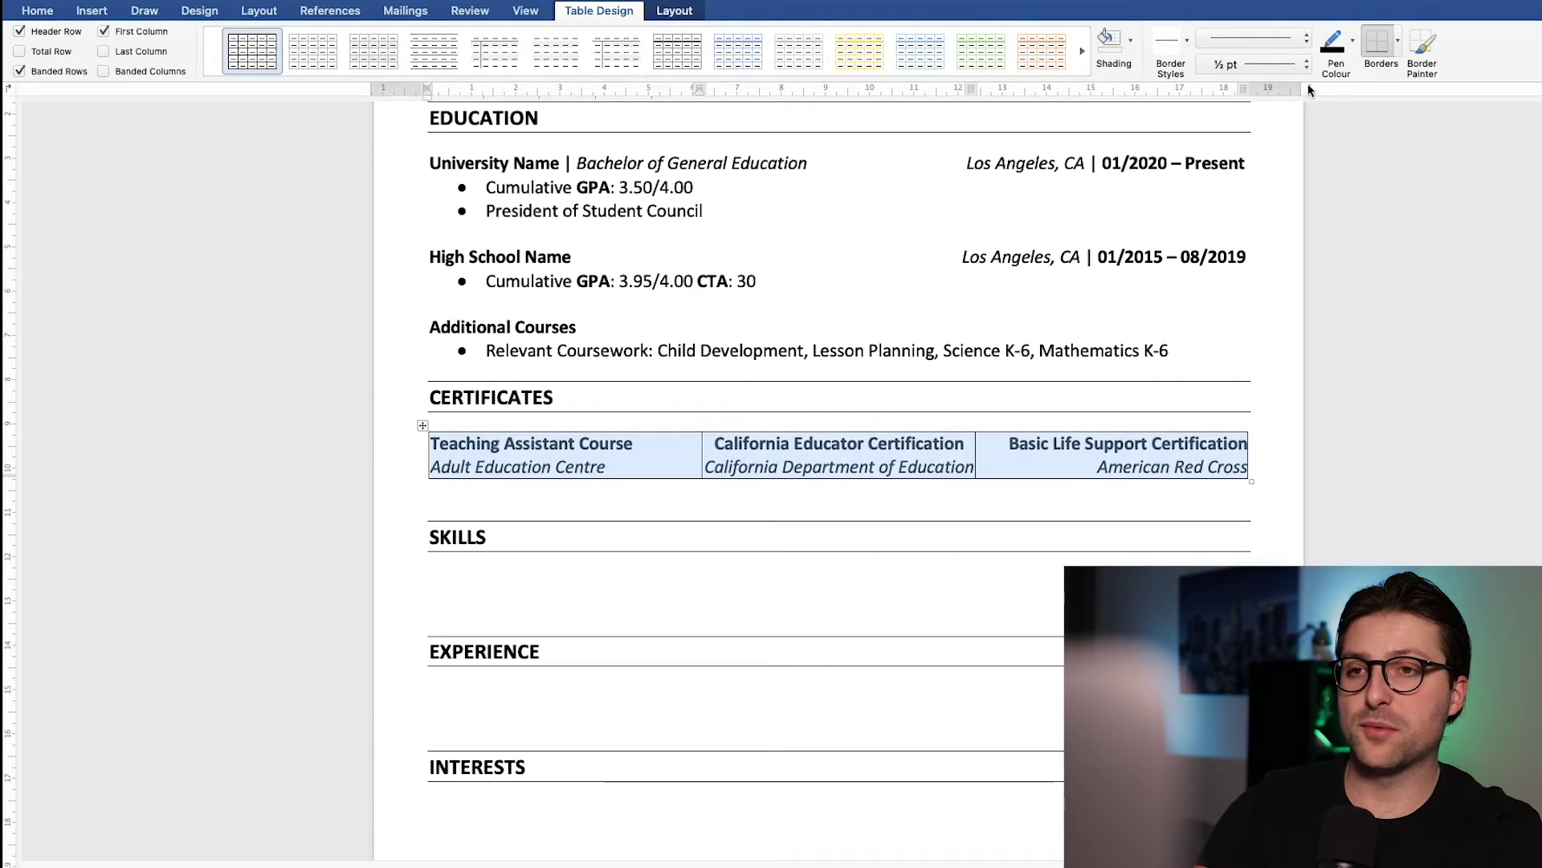
left_click(1399, 44)
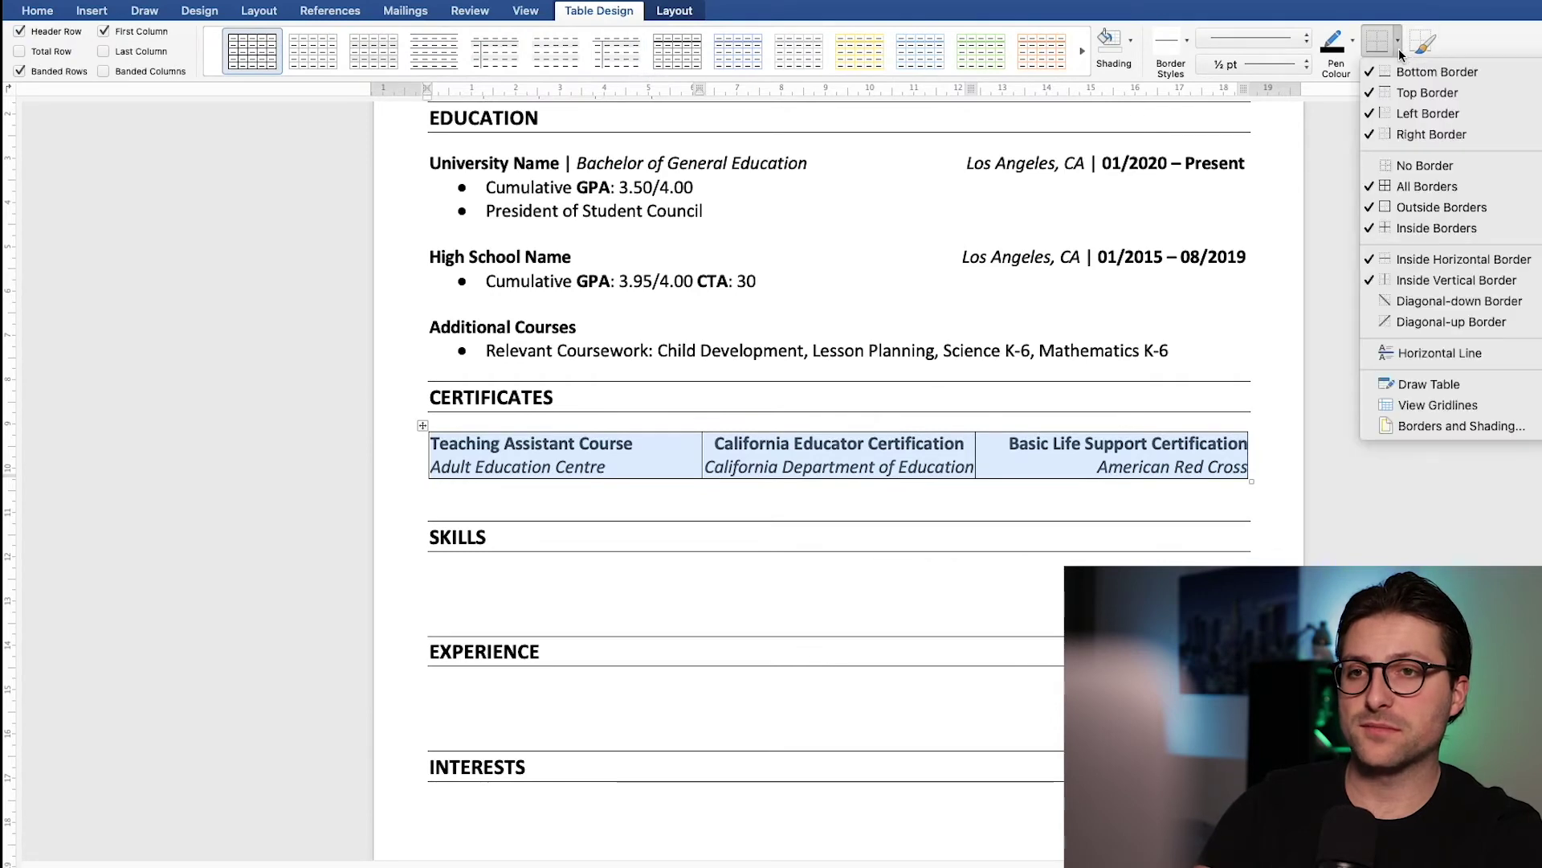
left_click(1420, 164)
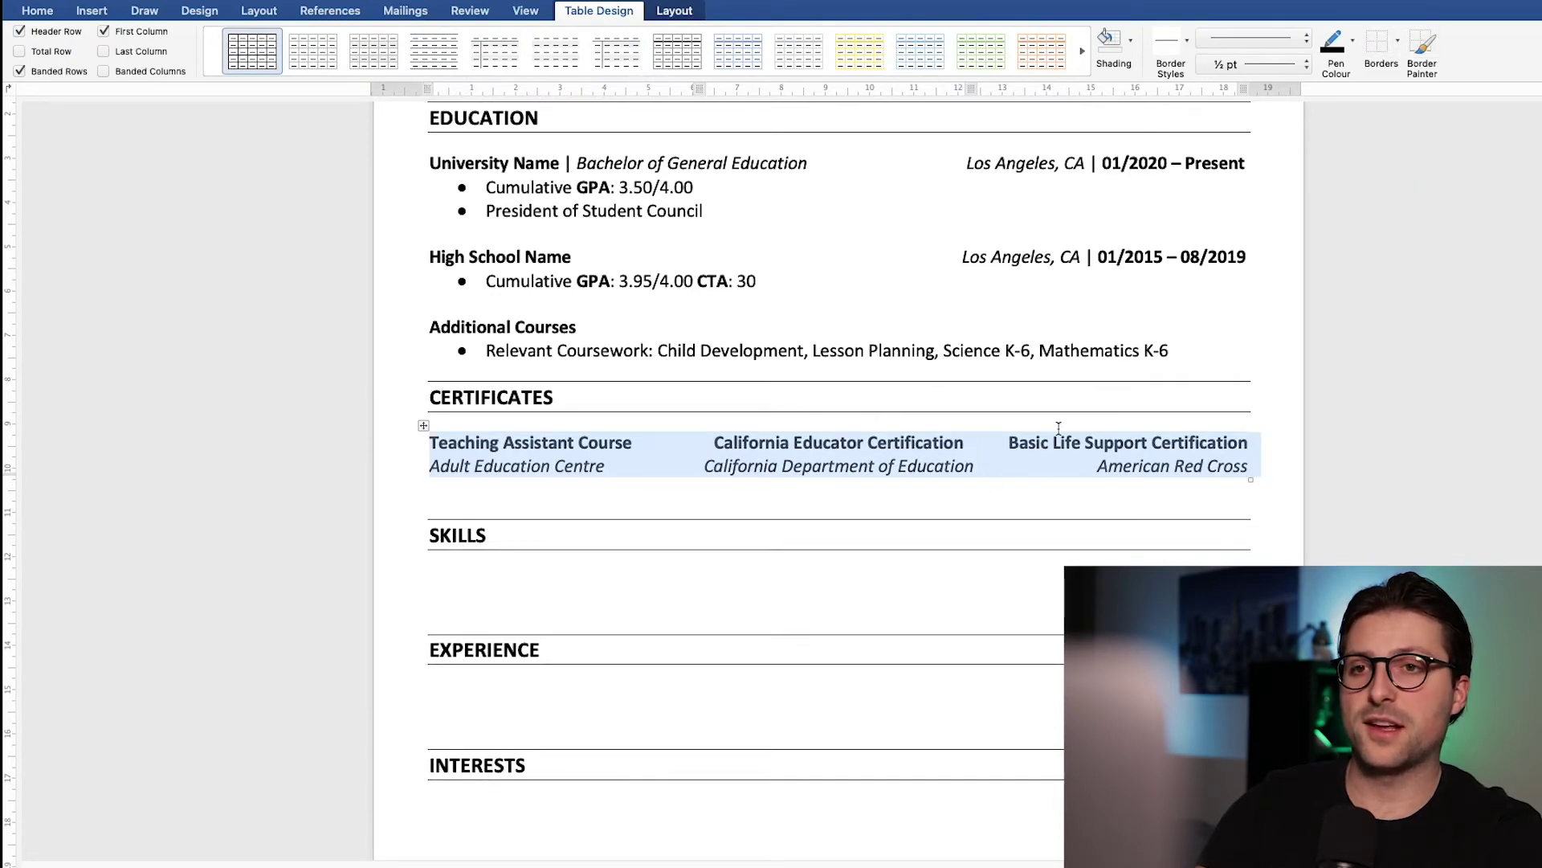
Step: Delete the empty lines between the table and the SKILLS heading
left_click(988, 490)
key("Delete")
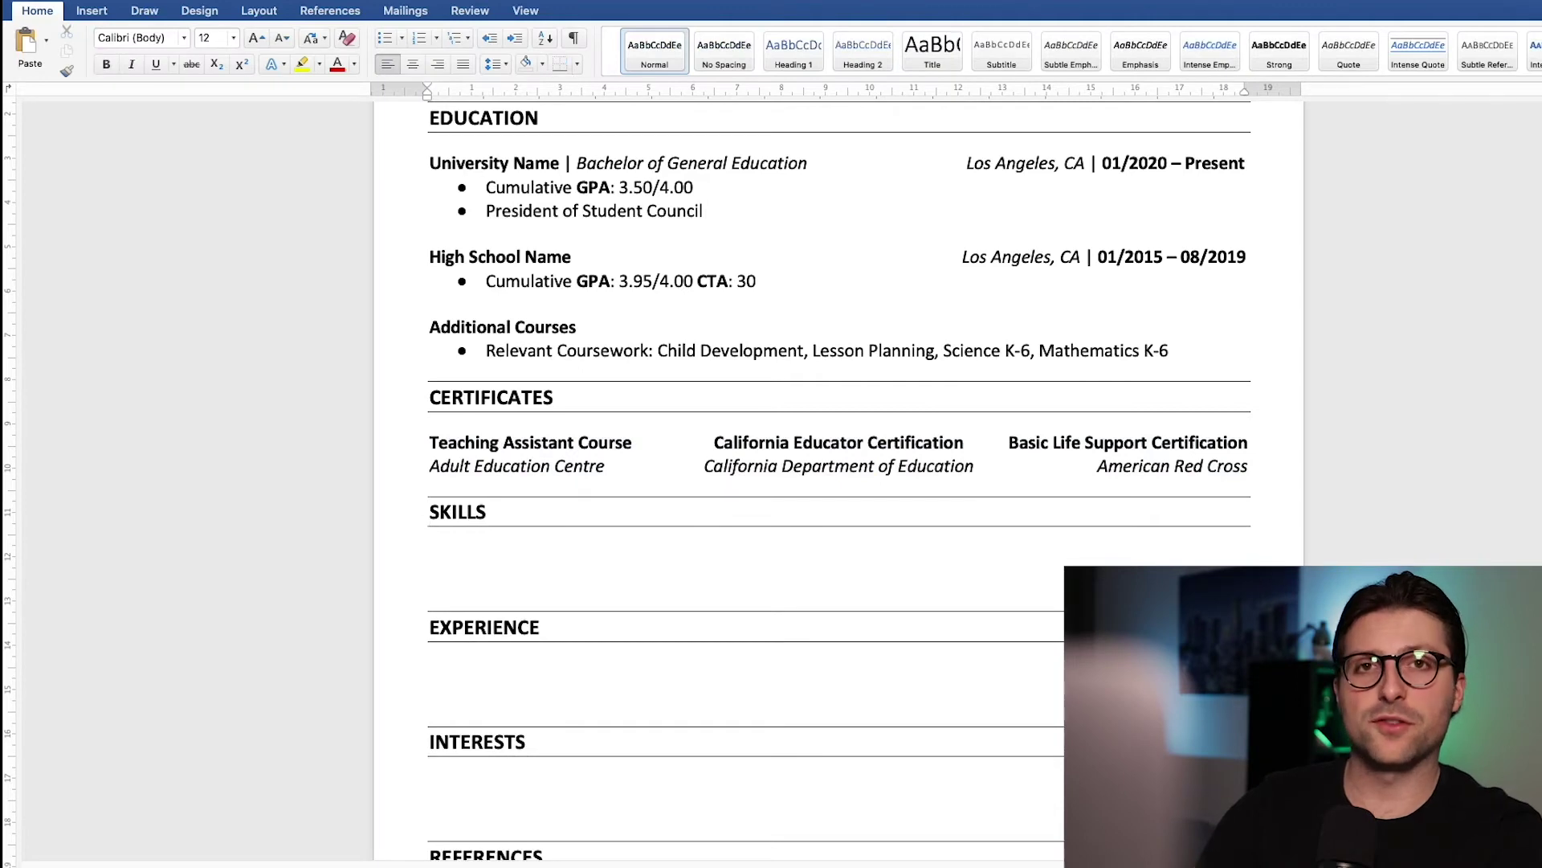
key("Delete")
scroll(976, 490, "down", 3)
Step: Insert a three-column table under SKILLS with 0 left and right cell margins
left_click(92, 10)
left_click(189, 49)
left_click(194, 95)
left_click(1047, 50)
key("Tab")
type("0")
key("Tab")
type("0")
left_click(938, 363)
Step: Fill the Software Tools row: Microsoft Office Suite, Google Classroom, and 'Technical Skills: Advanced'
key("super+shift+l")
type("Software Tools:")
key("Tab")
key("super+i")
type("Microsoft Office Suite (Word, Excel, PowerPoint)")
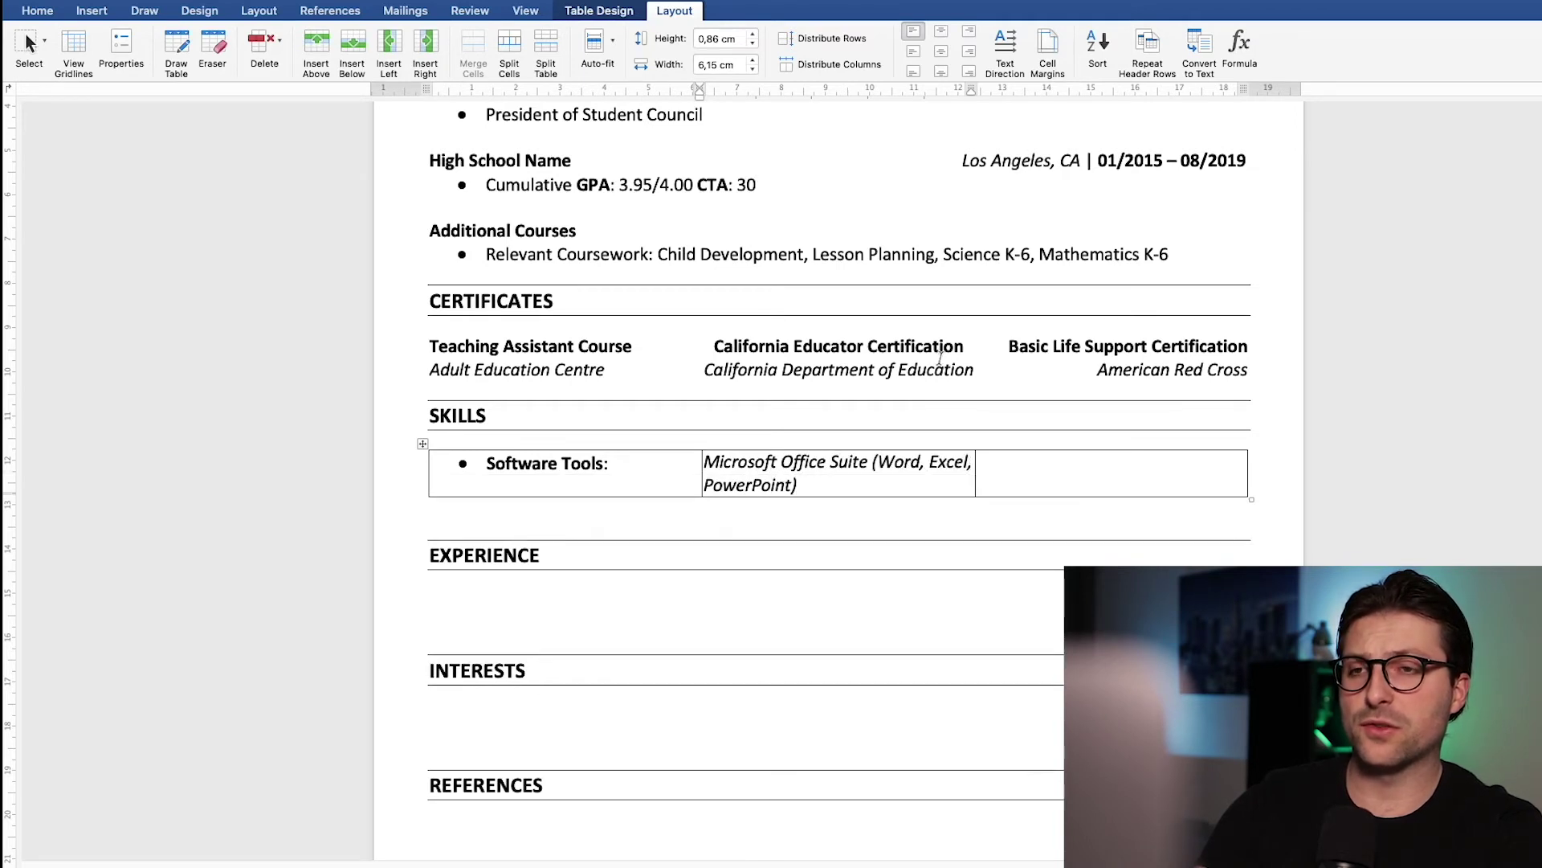
type(" Google Classroom")
key("Tab")
key("super+b")
type("Technical Skills:")
key("super+b")
type("Advanced")
Step: Add the Teaching Principles row with its roles and 'Practical Experience: Advanced'
left_click(640, 462)
key("Return")
type("Teaching Principles")
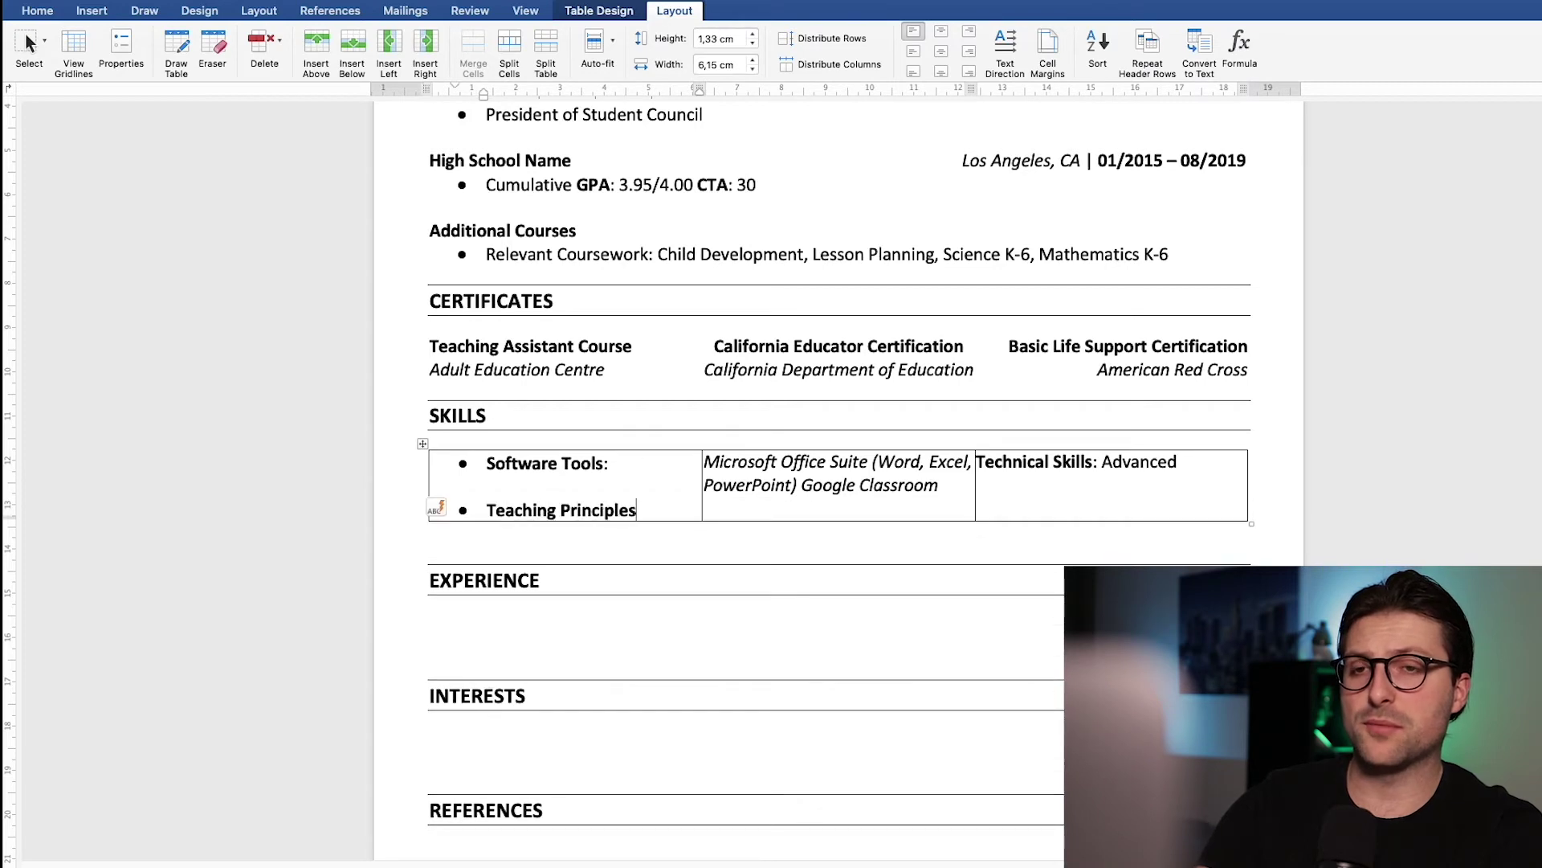
type(":")
key("Tab")
type("Learning mediator, designer of learning materials, Assessor")
key("Tab")
key("Return")
key("super+b")
type("Practical Experience")
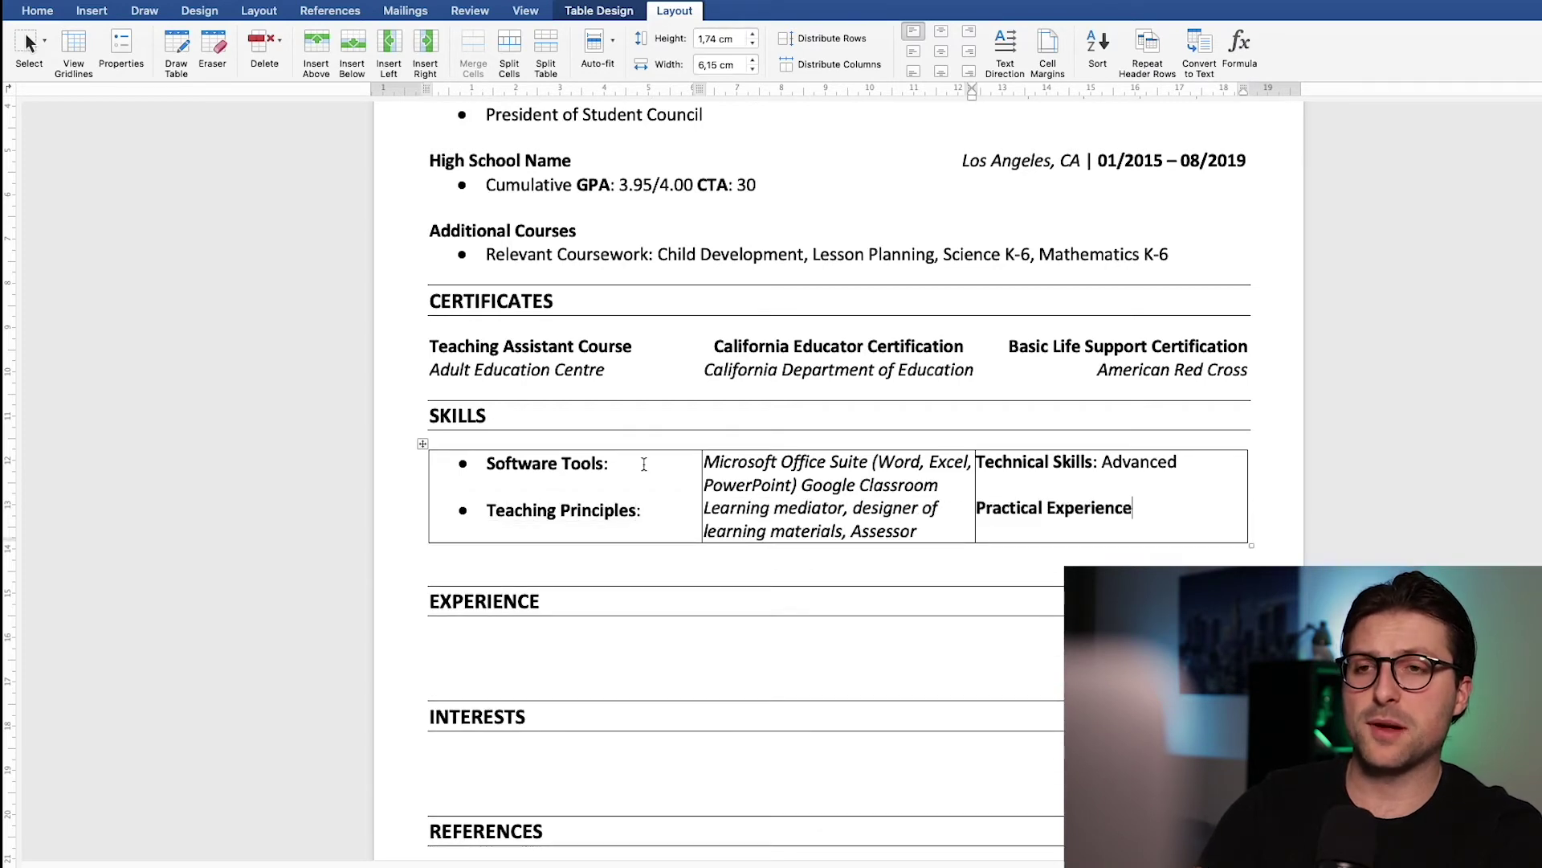
type(":")
key("super+b")
type("Advanced")
Step: Add the Communication row: English, Spanish, German, with 'Proficiency Level: Strong'
left_click(647, 511)
key("Return")
type("Communication:")
key("Tab")
type("Written ")
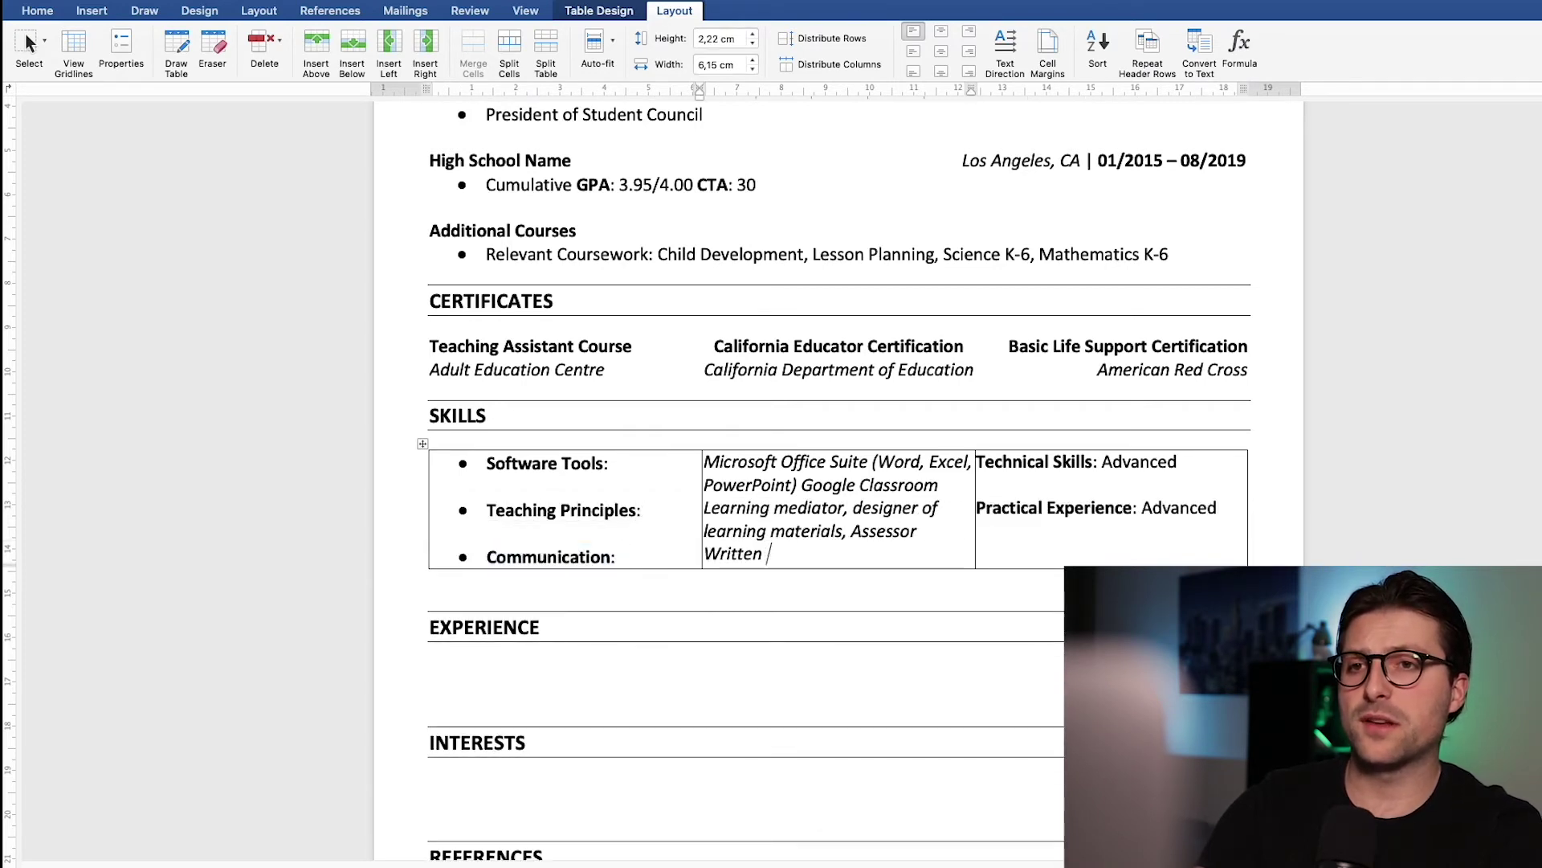
type("and oral communication: English, Spanish, German")
key("Tab")
key("Return")
key("Return")
type("Proficiency Level: Strong")
Step: Centre the Skills table's middle column and right-align its third column
left_click(37, 10)
left_click_drag(705, 462, 936, 578)
left_click(439, 66)
left_click_drag(978, 461, 1173, 554)
left_click(439, 66)
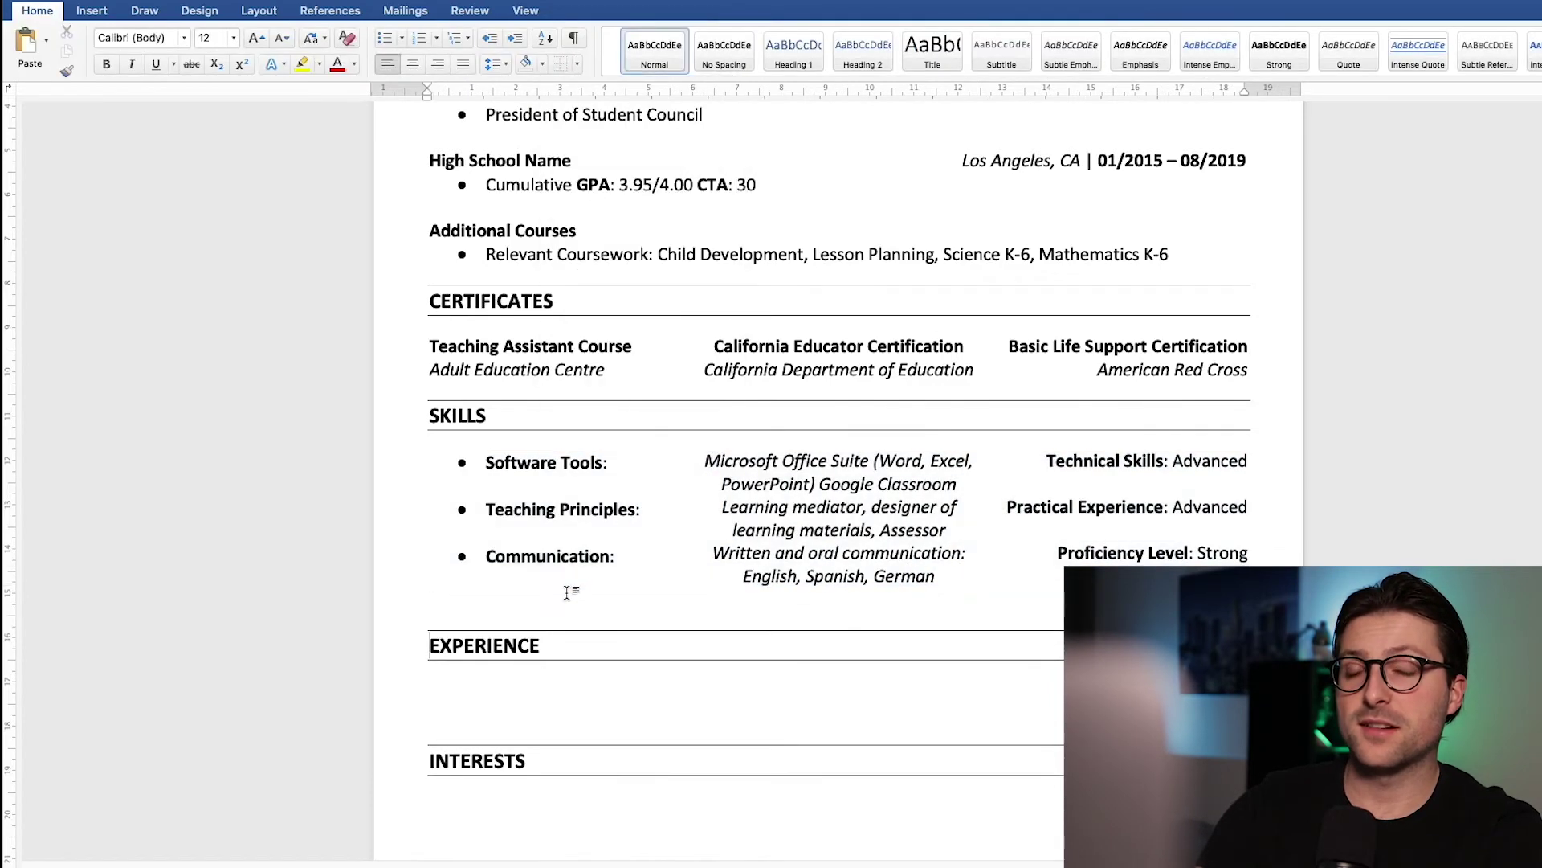
Step: Type 'School Name | Substitute Teacher' on the line under EXPERIENCE
scroll(562, 588, "down", 5)
scroll(561, 591, "down", 3)
left_click(490, 413)
key("BackSpace")
type("School Name | Substitute Teacher")
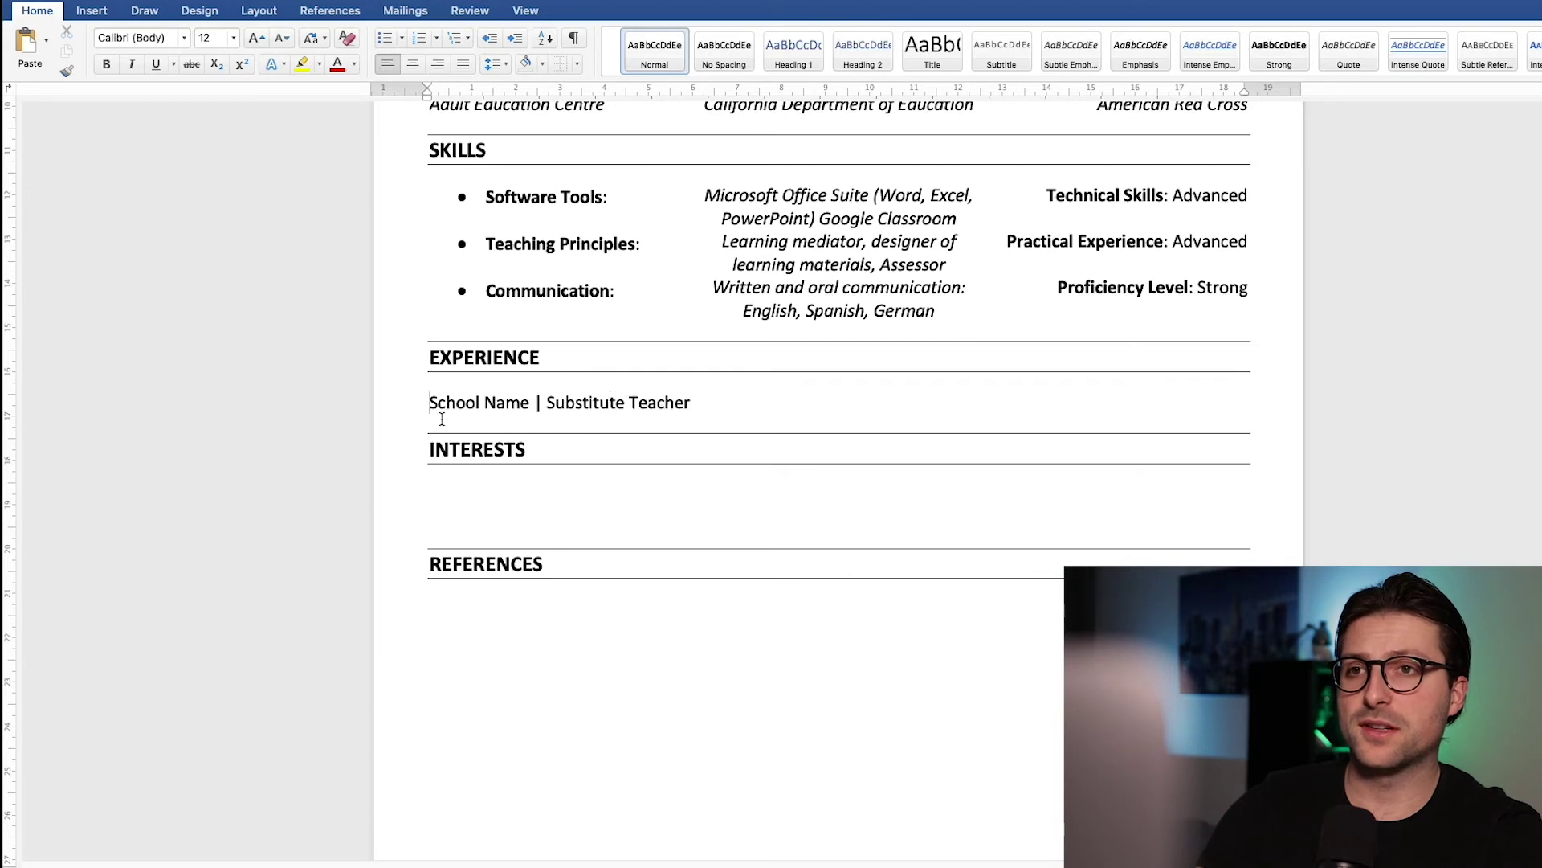
Step: Bold School Name, italicise Substitute Teacher, and add 'Los Angeles, CA | 01/2020 – 12/2020'
key("shift+super+Left")
key("super+b")
key("super+Right")
key("shift+alt+Left")
key("shift+alt+Left")
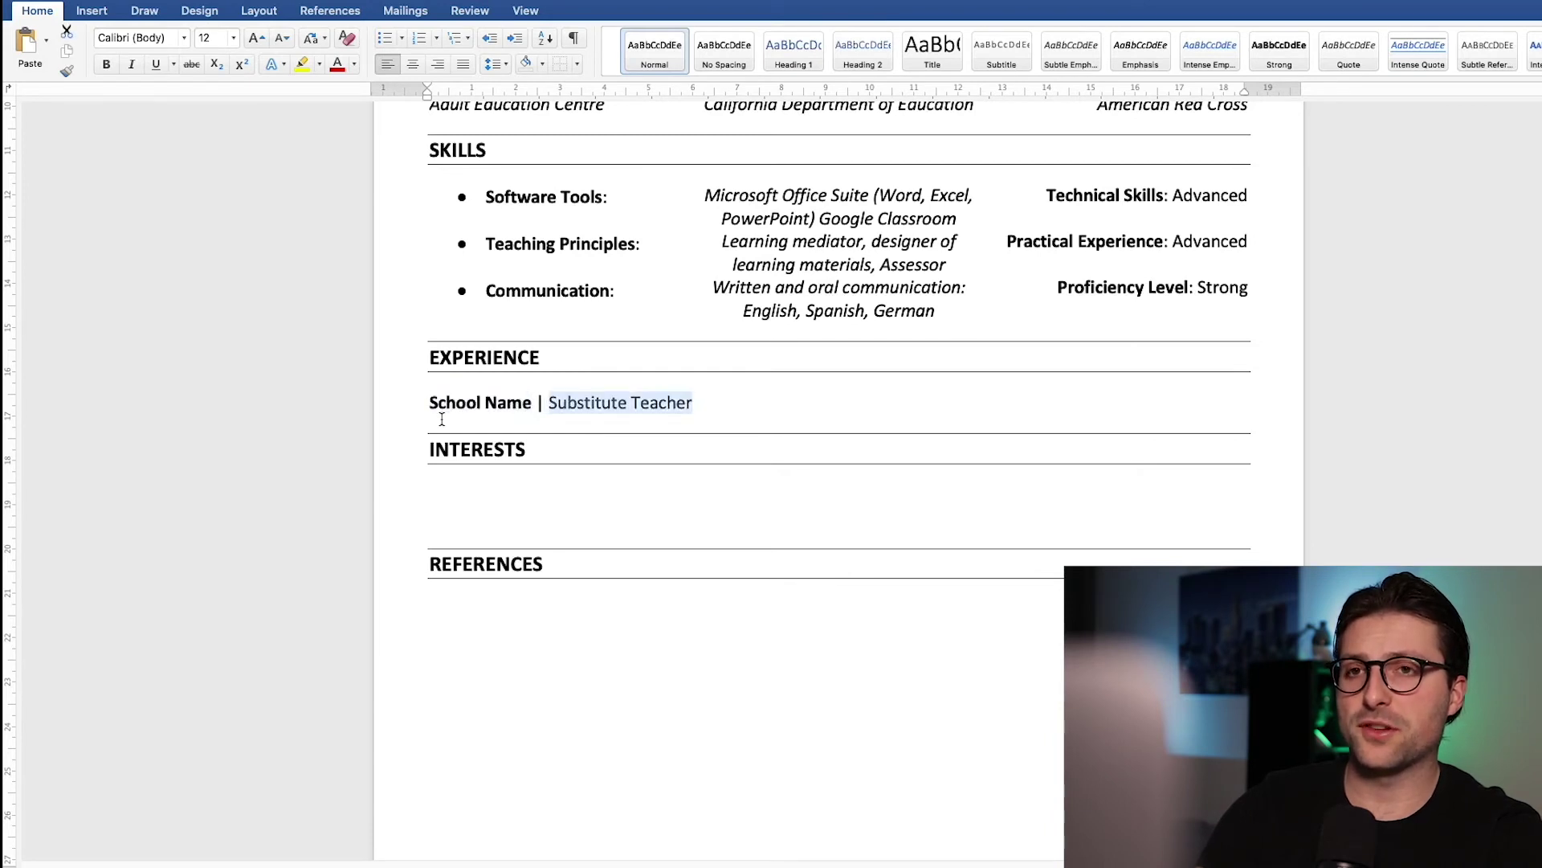
key("super+i")
key("Right")
key("super+i")
type("Los Angeles, CA | 01/2020 – 12/2020")
Step: Tab the location and dates to the right, italicising the location and bolding the dates
left_click(696, 402)
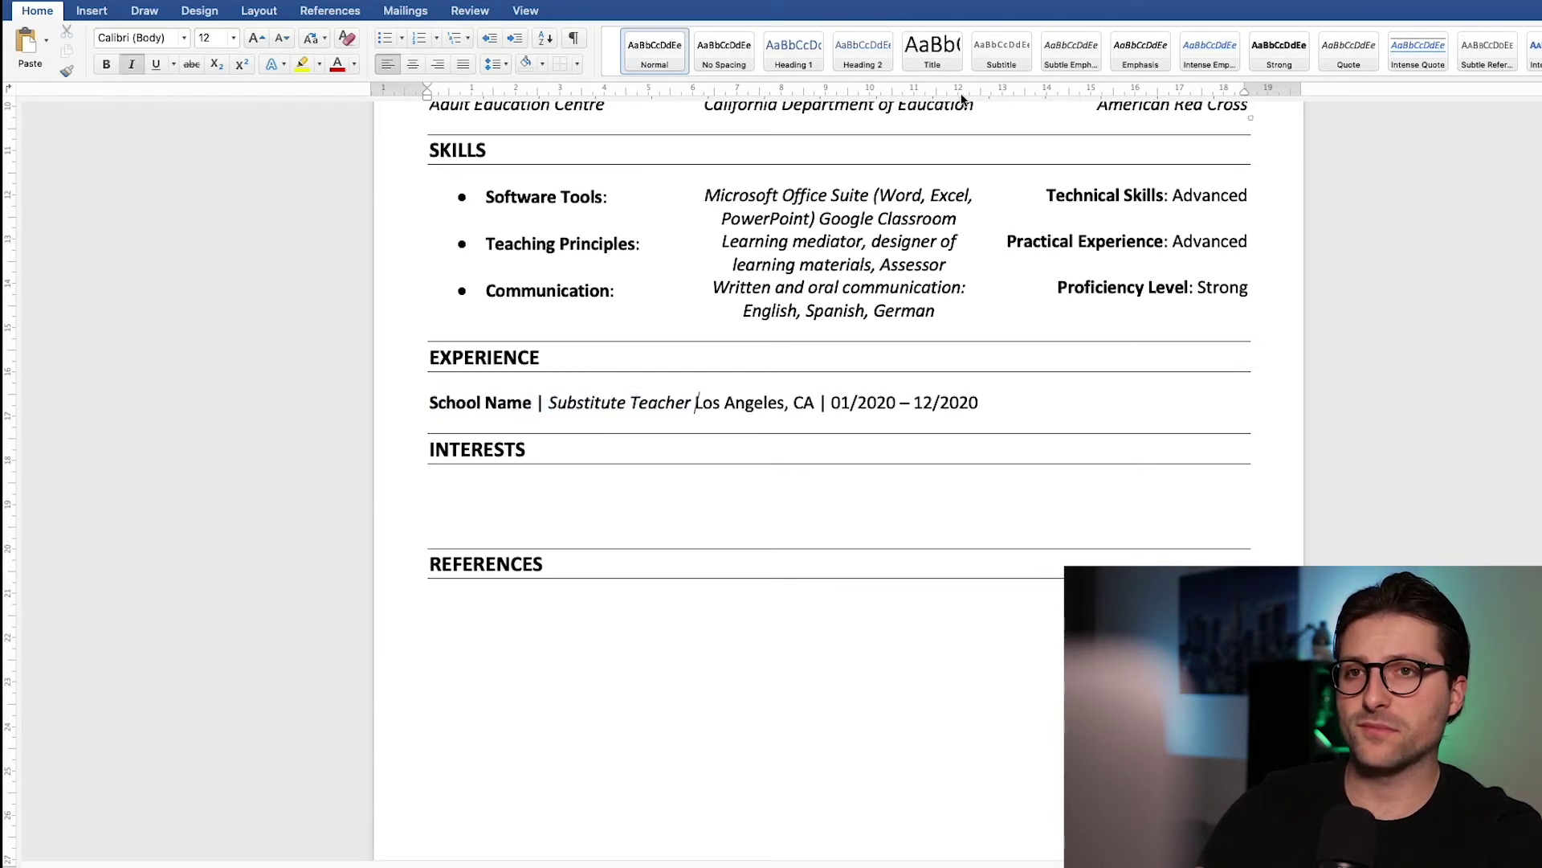
key("Tab")
key("shift+alt+Right")
key("shift+alt+Right")
key("shift+alt+Right")
key("super+i")
key("Right")
key("alt+Right")
key("alt+Right")
key("shift+super+Right")
key("super+b")
key("Right")
Step: Add three achievement bullets: substitute teaching, lesson plans and grading, 97% positive feedback
key("Return")
type("* Called in to be a substitute teacher to educate, assess and look after 200+ students' progress")
key("Return")
type("Prepared and updated daily ")
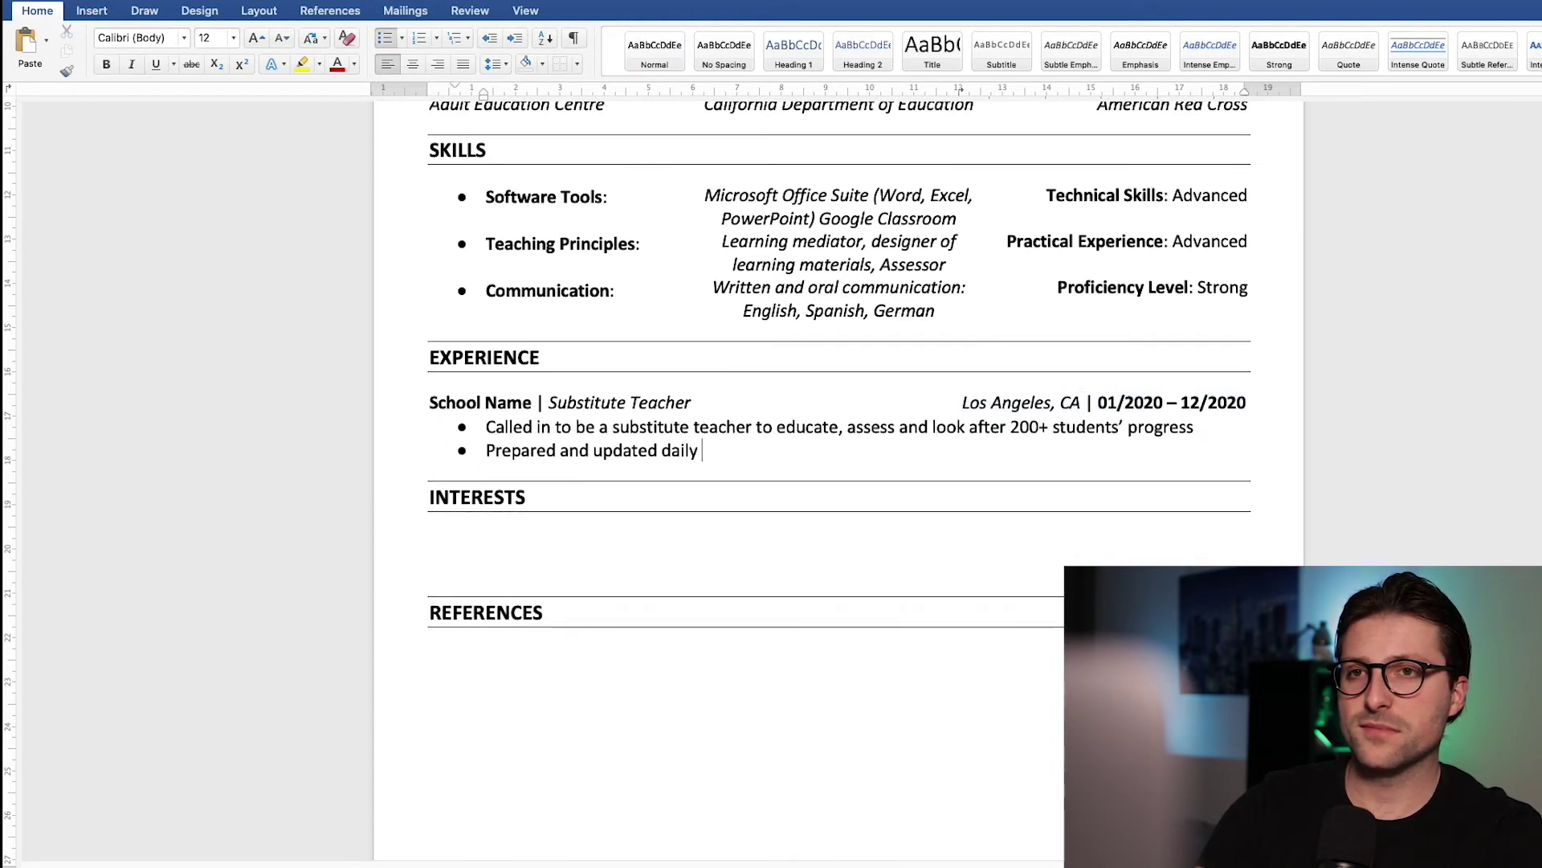
type("lesson plans, graded student work and documented progress")
key("Return")
type("Received 97% positive feedback from teachers and improved college admission success rate by 15%")
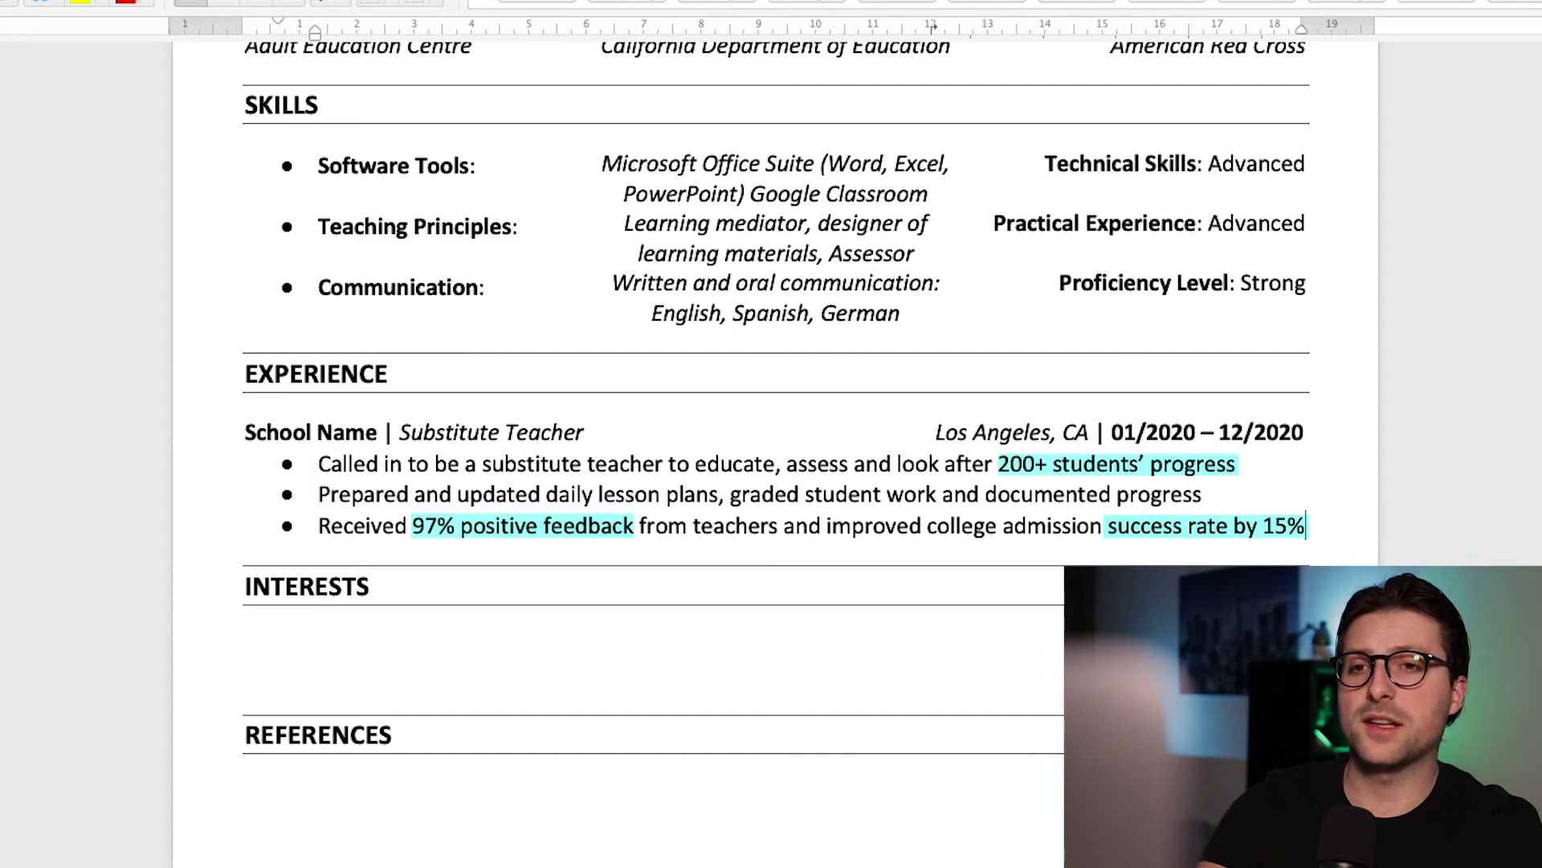
Step: Copy the whole Experience entry and paste a duplicate below it
left_click_drag(1307, 526, 284, 437)
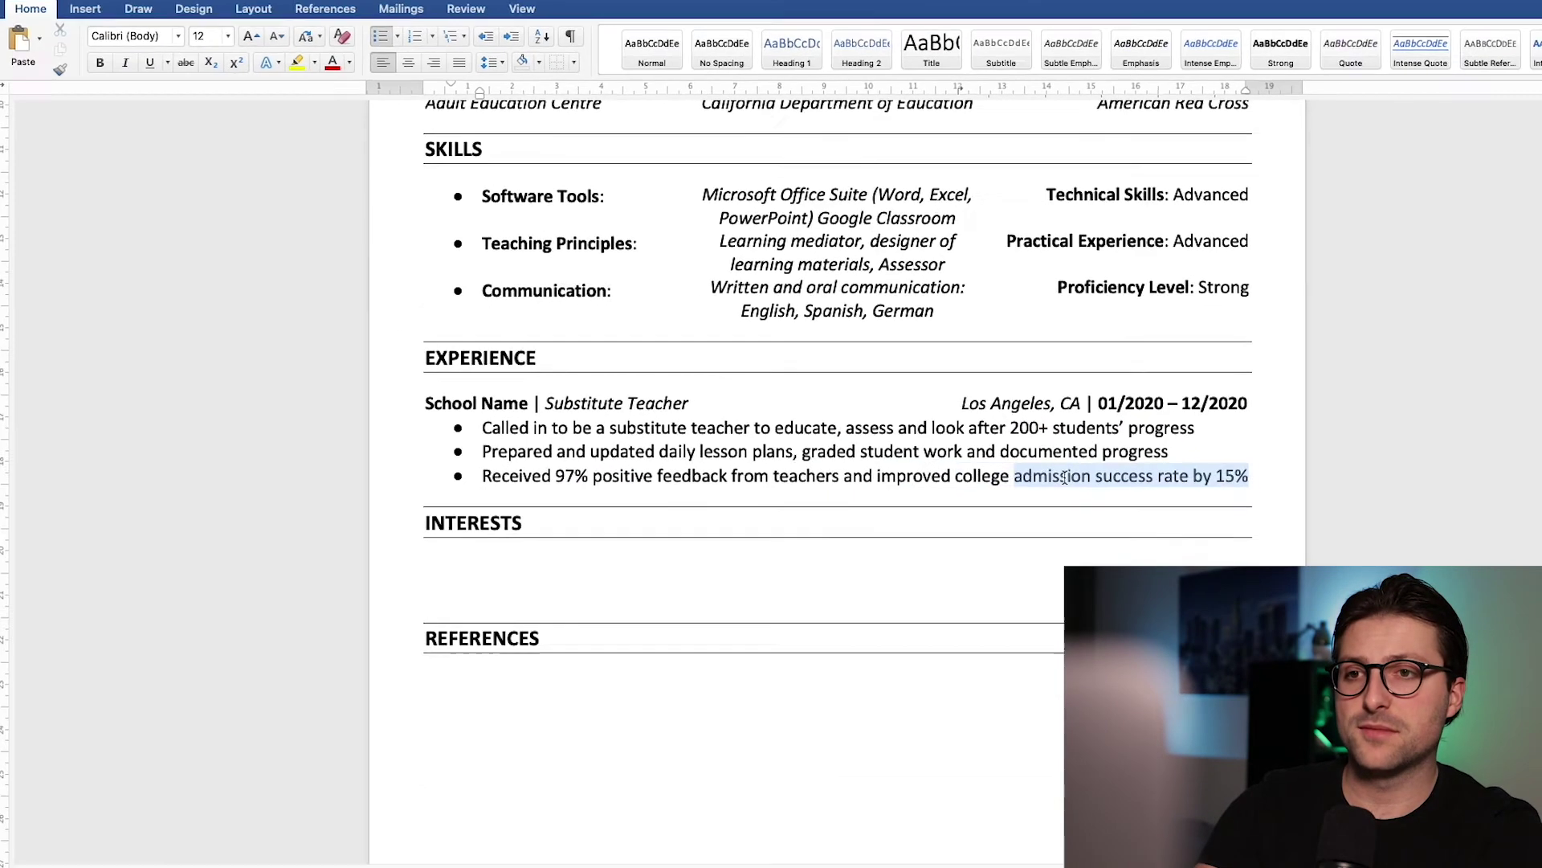
key("ctrl+c")
key("Right")
key("Return")
key("ctrl+v")
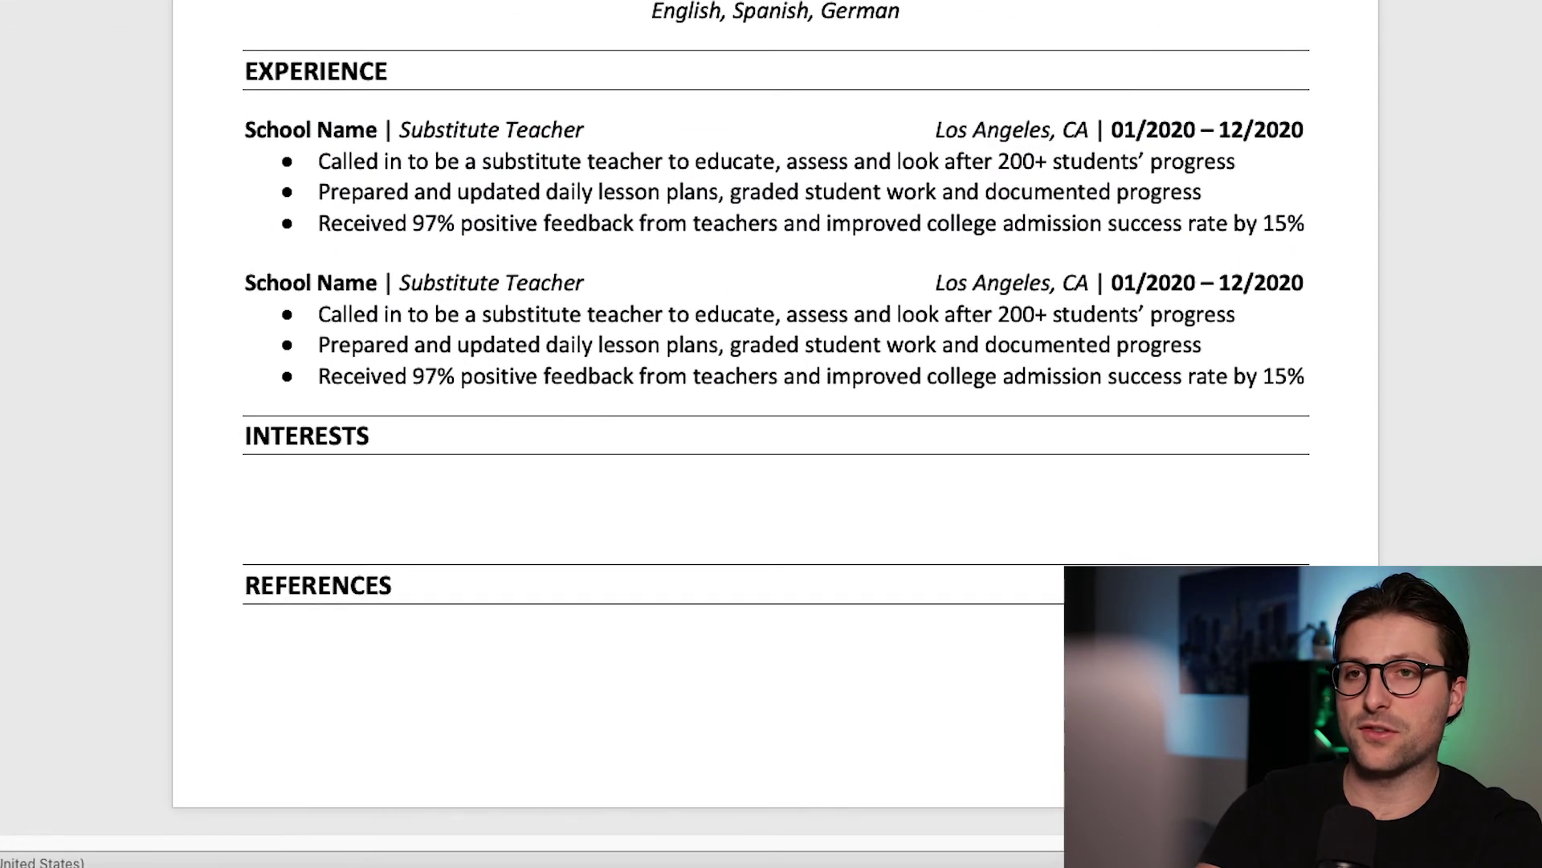
Step: Delete one empty line in the Interests section
left_click(298, 510)
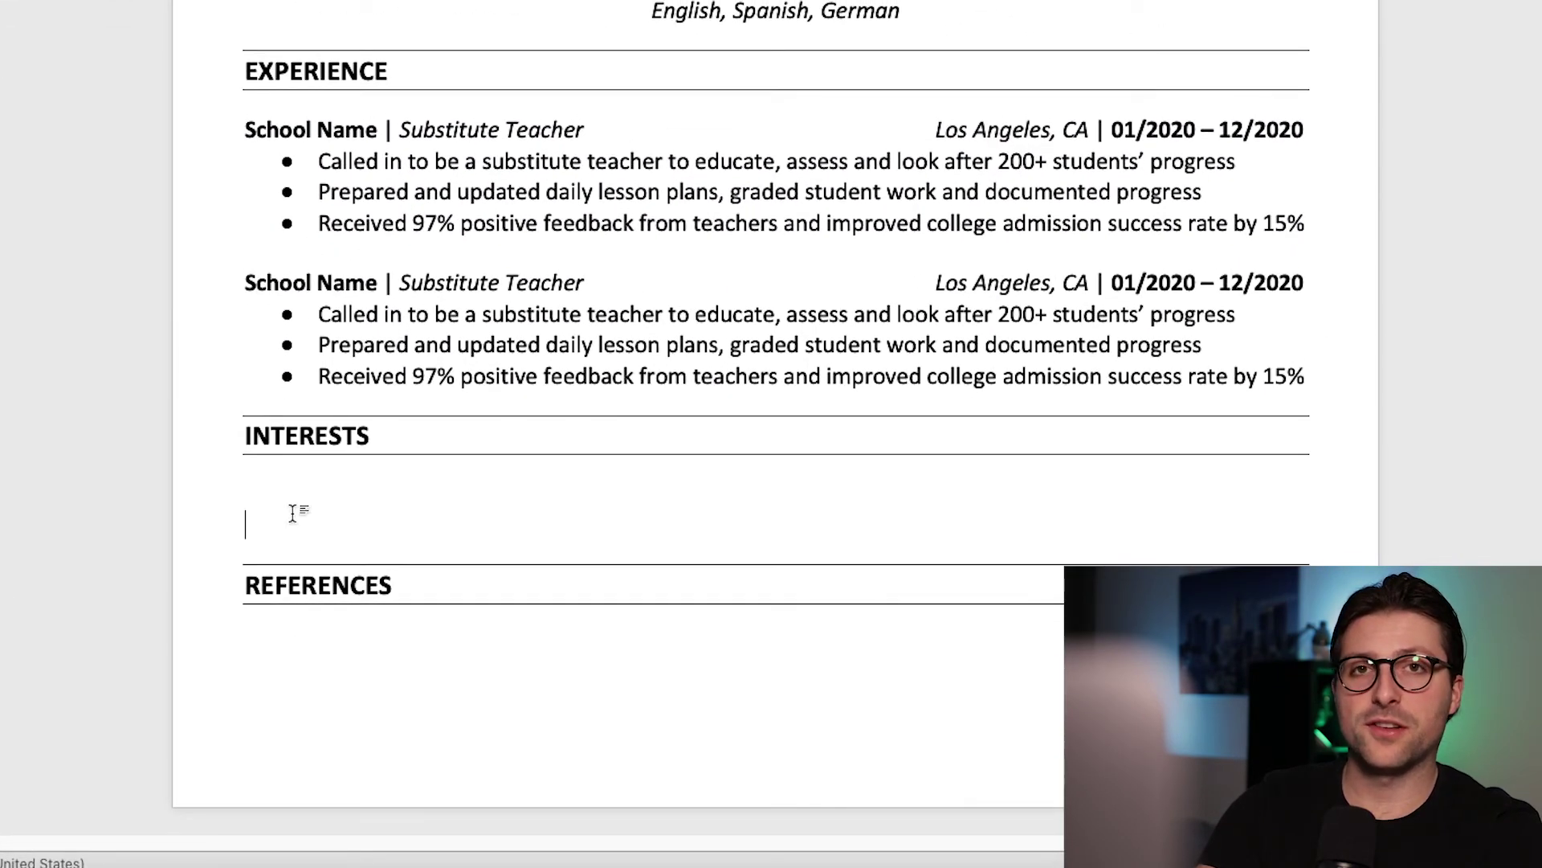
key("BackSpace")
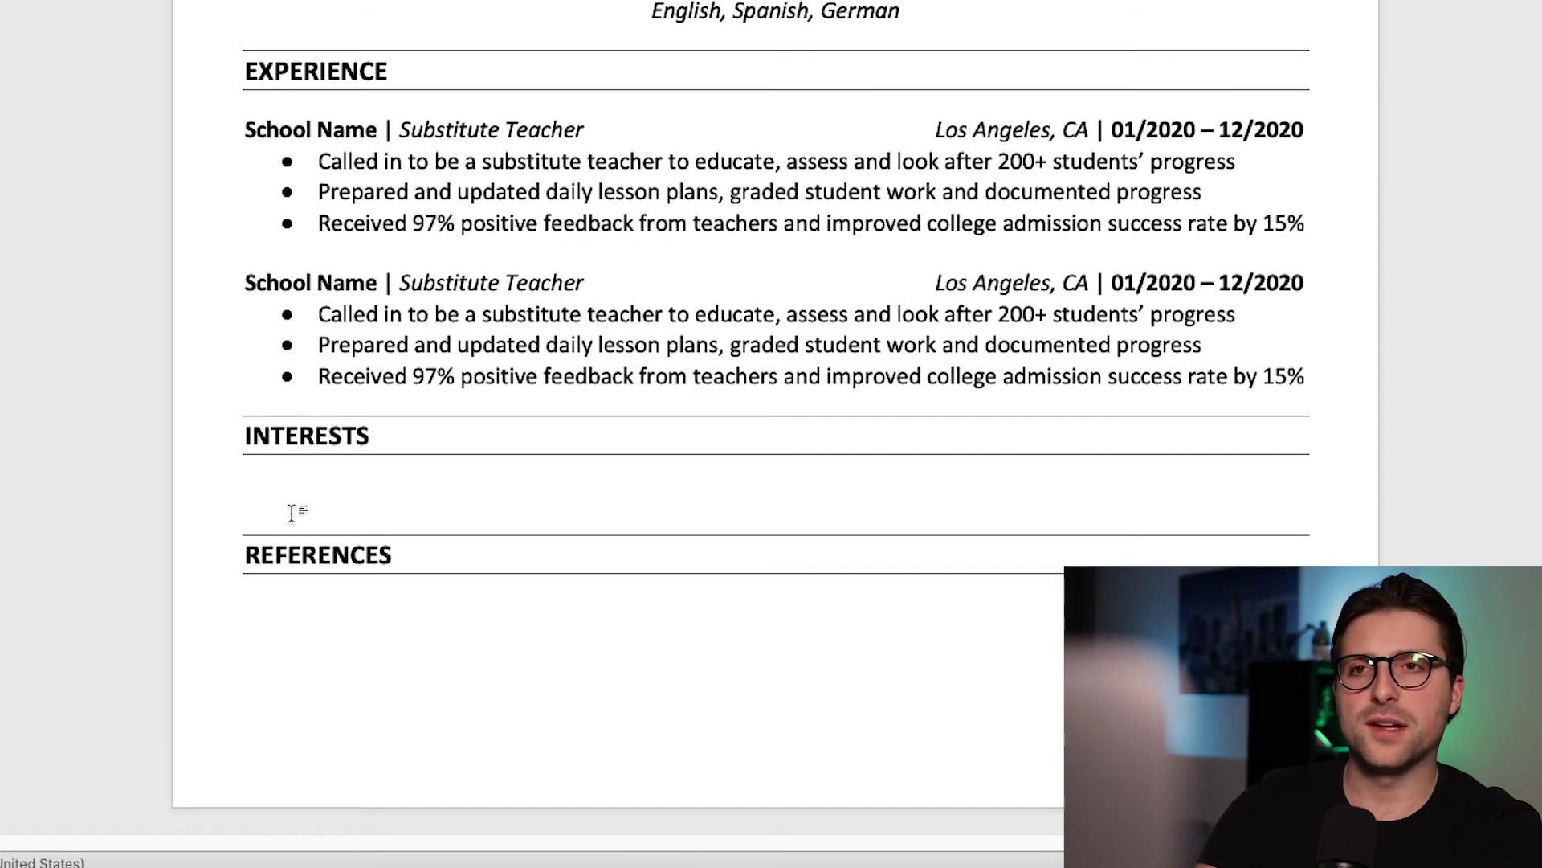
Step: Add a bold 'Recently read:' line listing George Orwell and Sapiens, with authors Erich Fromm and Yuval Noah Harari italicized
type("Recently read:")
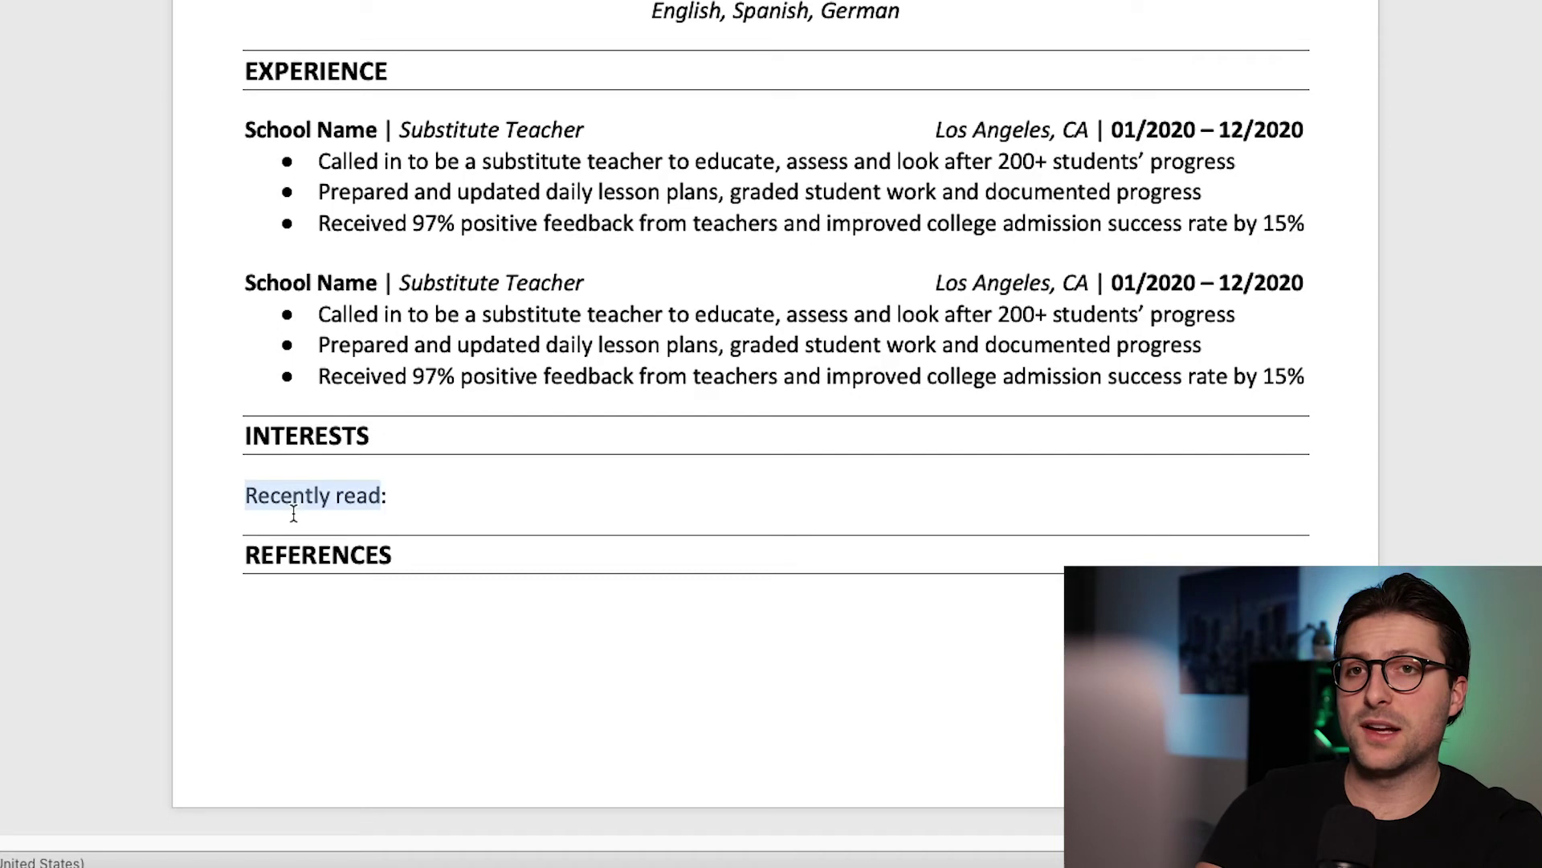
key("ctrl+b")
key("End")
type("George Orwell (")
key("ctrl+i")
type("Erich Fromm")
key("ctrl+i")
type(") & Sapiens (")
key("ctrl+i")
type("Yuval Noah Harari")
key("ctrl+i")
type(")")
key("Return")
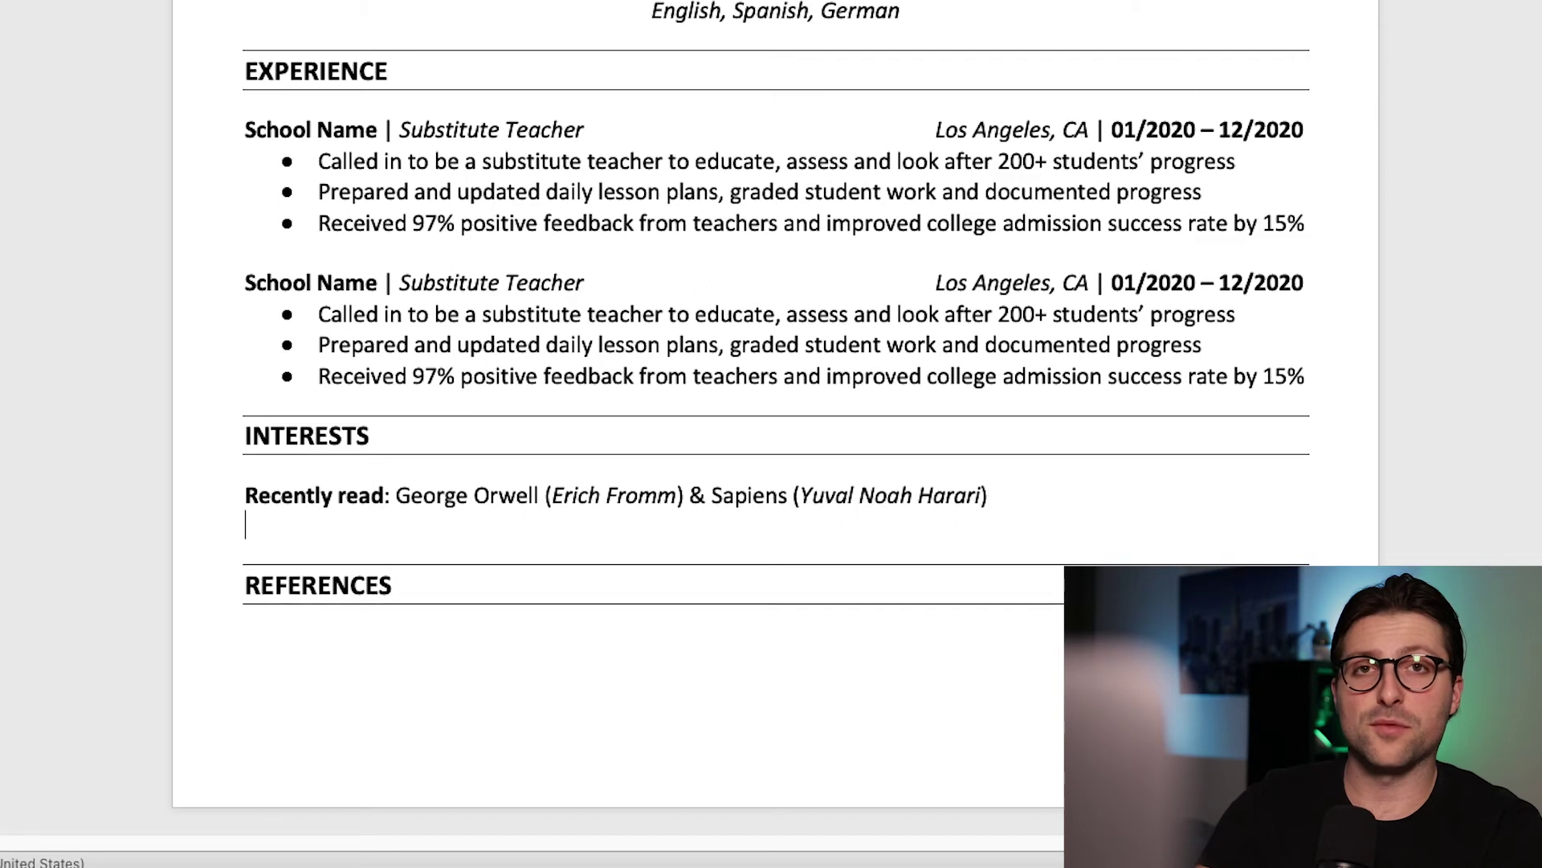
Step: Add a bold 'My favorite movies:' line with Music of The Heart and School of Rock, actors italicized
type("My fa")
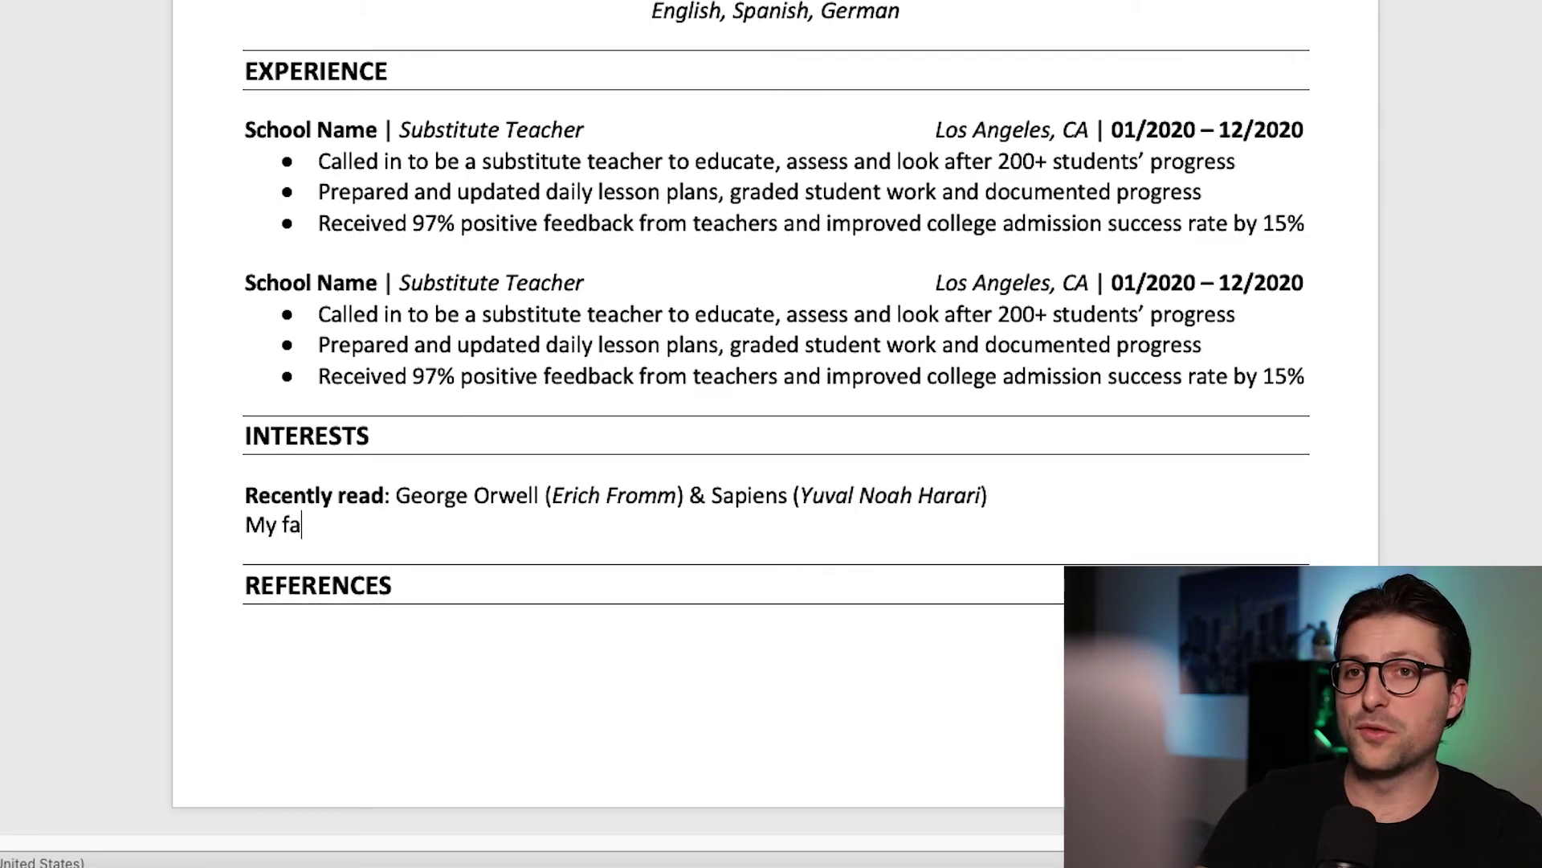
type("vorite movies:")
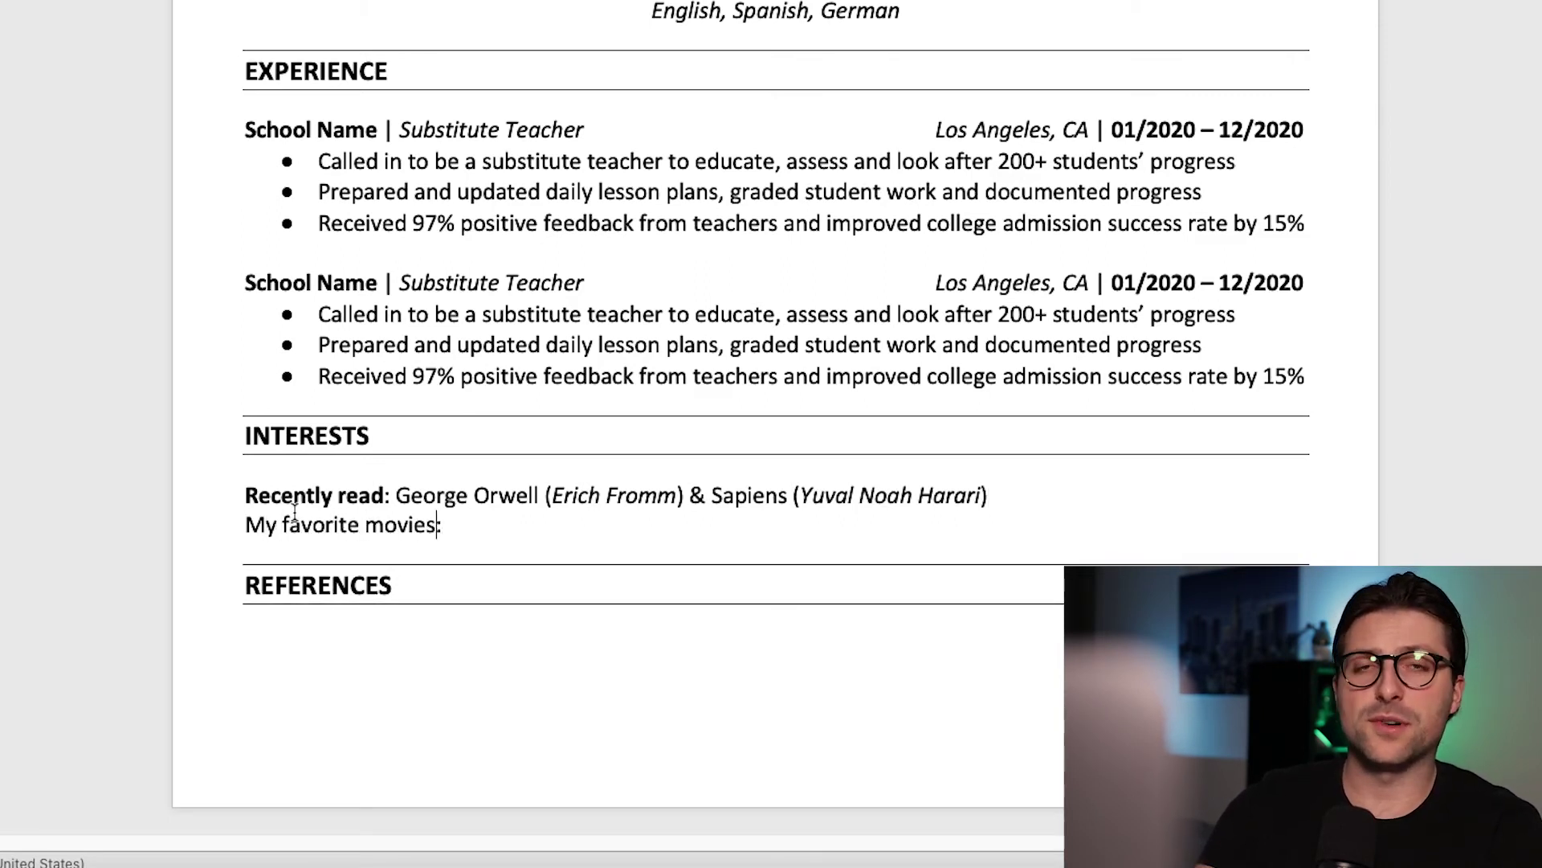
key("Left")
key("ctrl+shift+Left")
key("ctrl+shift+Left")
key("ctrl+shift+Left")
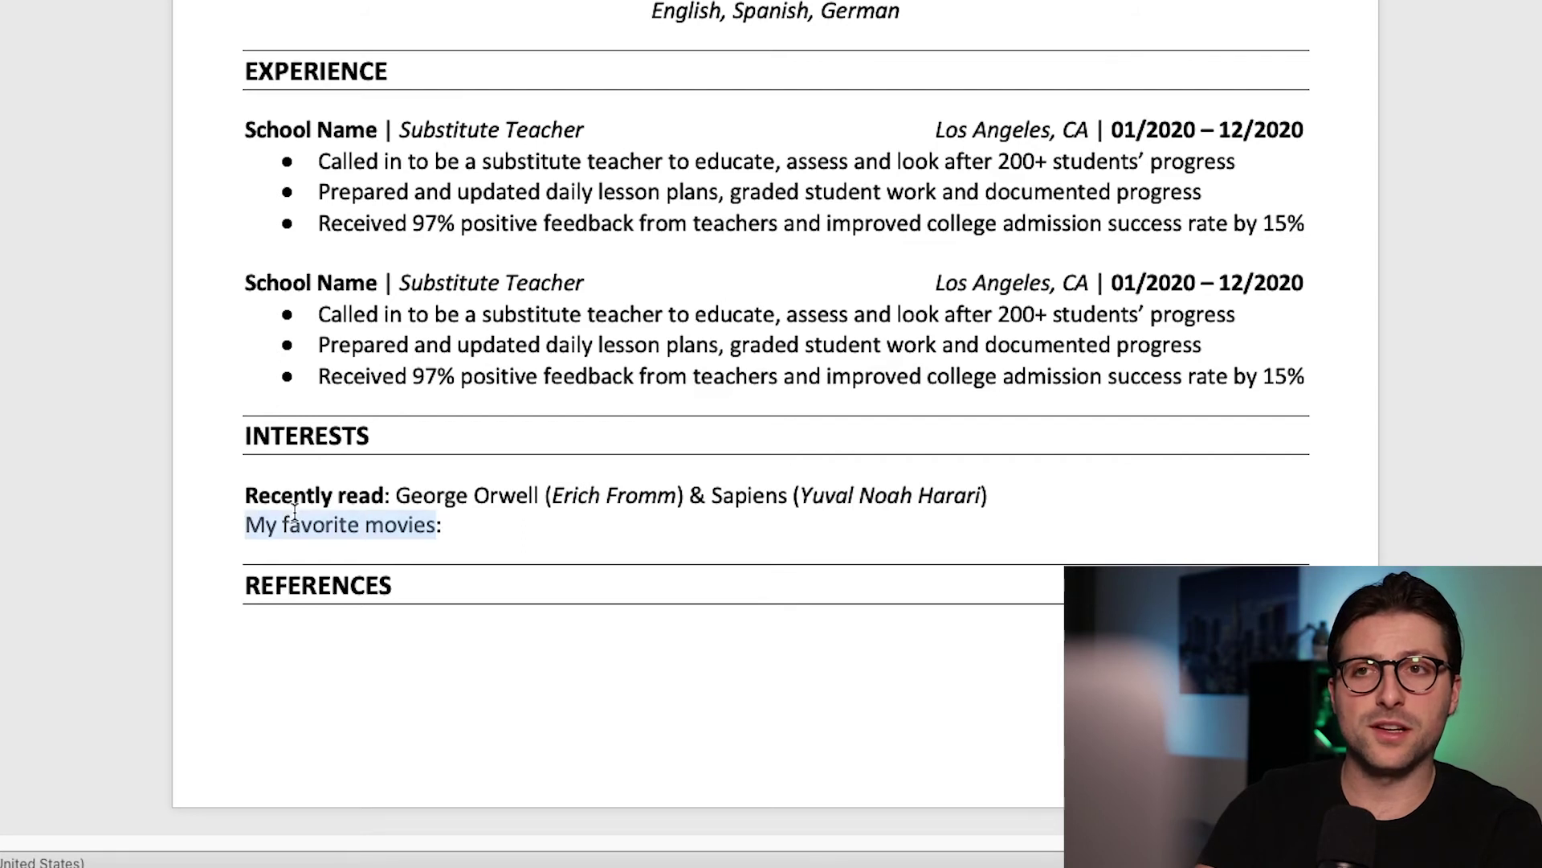
key("ctrl+b")
key("End")
type("Music of The Heart (")
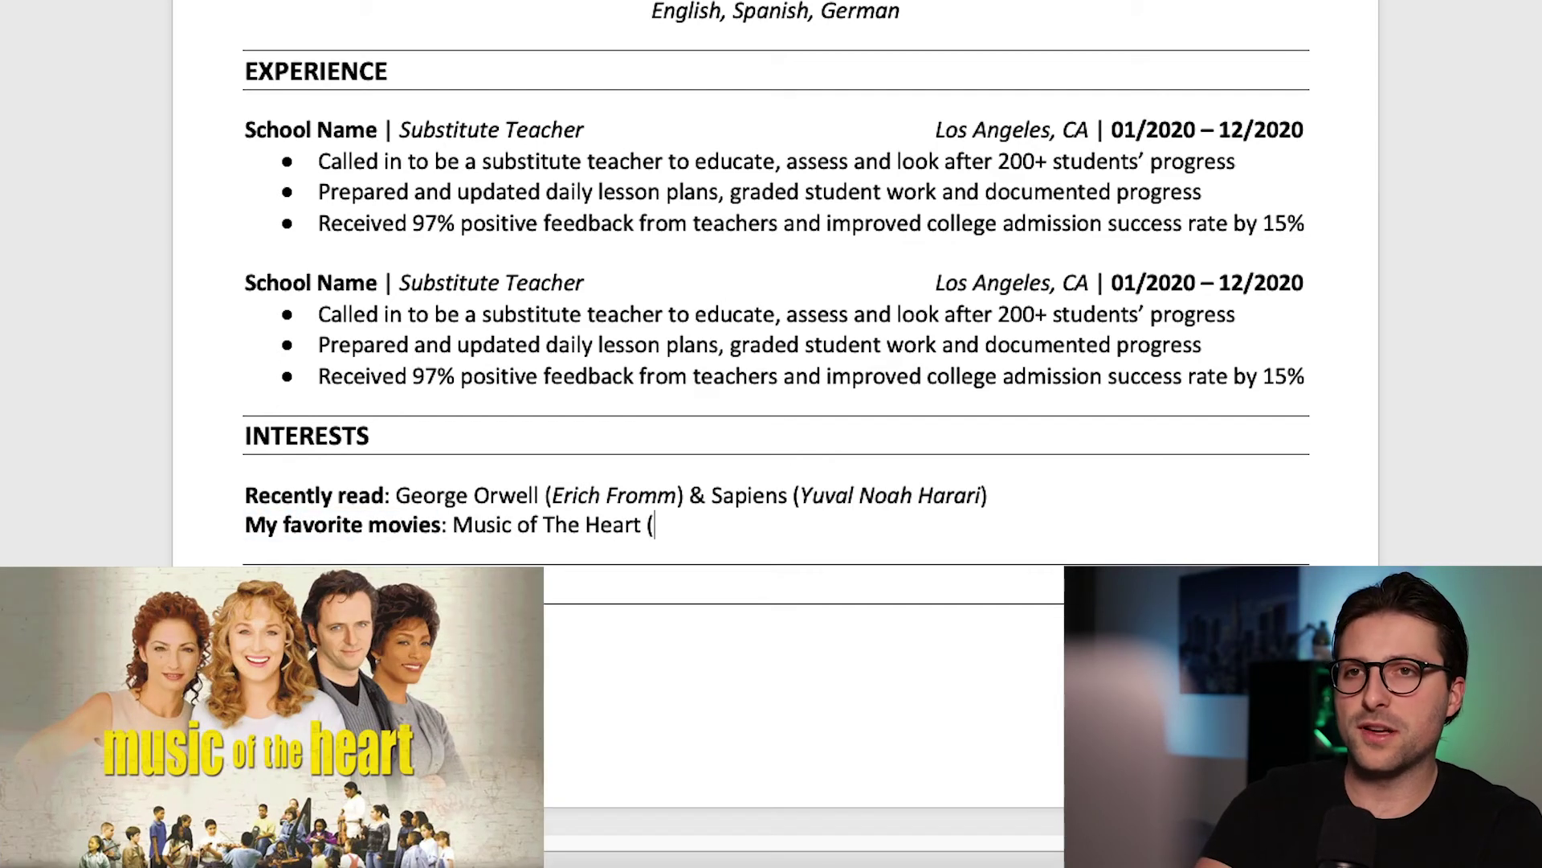
key("ctrl+i")
type("Meryl Streep")
key("ctrl+i")
type(") ")
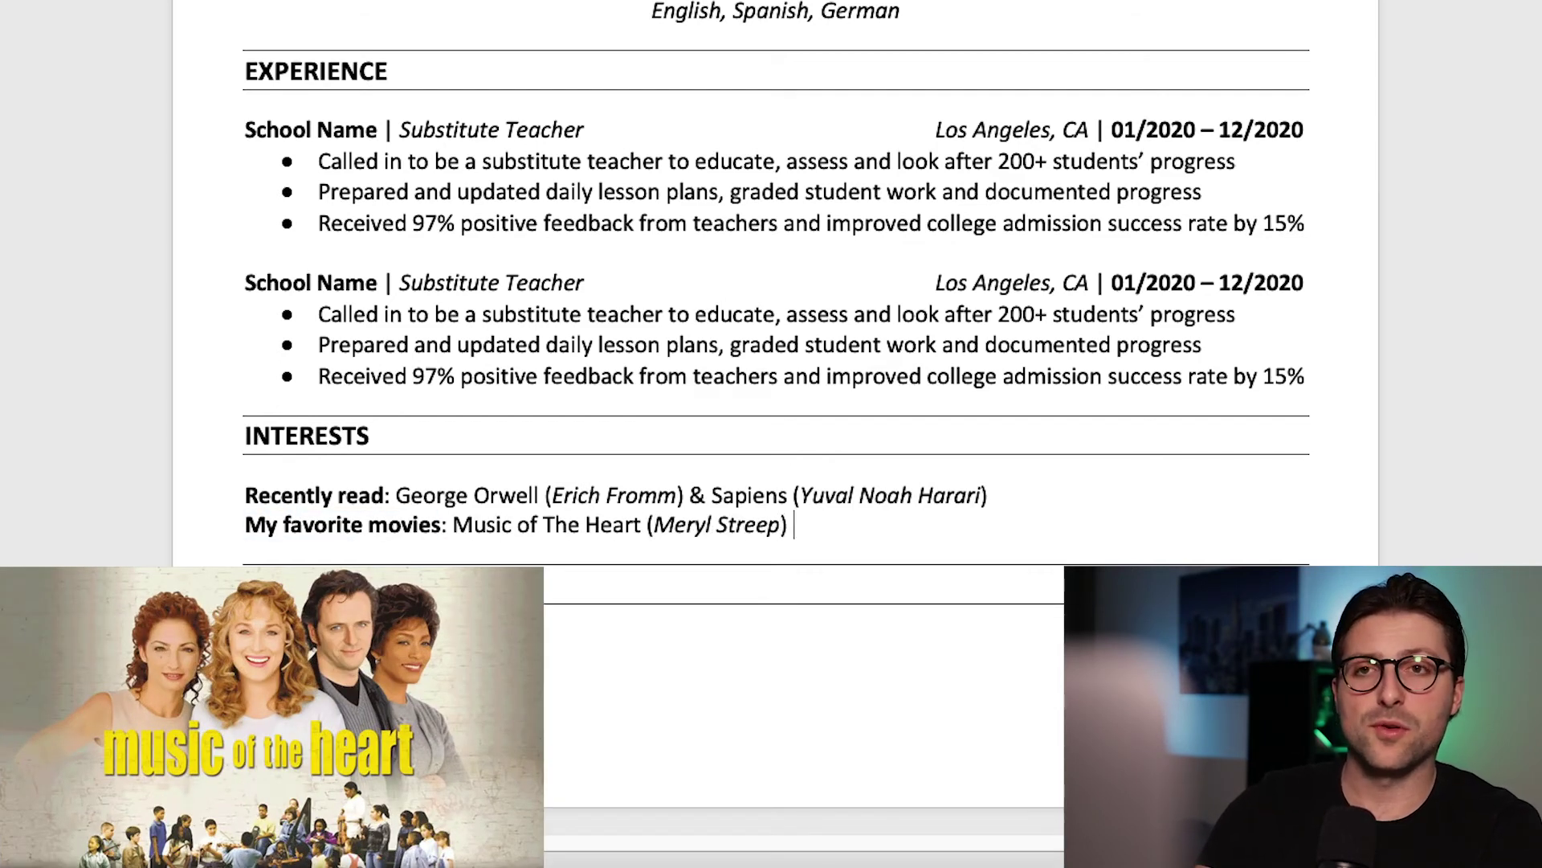
type("& School of Rock (")
key("ctrl+i")
type("Jack Black")
key("ctrl+i")
type(")")
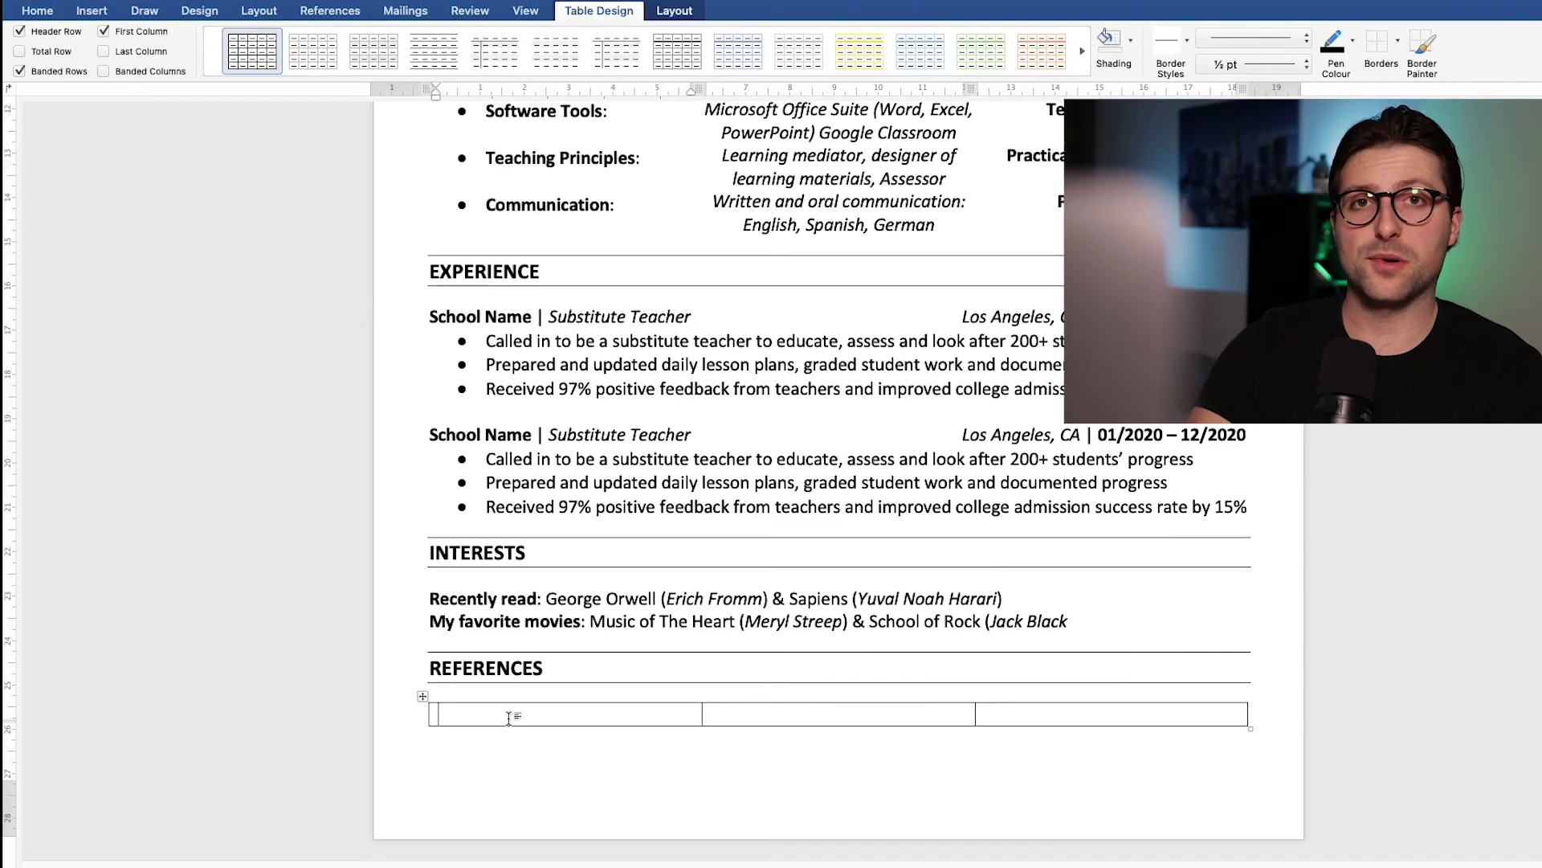
Step: Set the References table's left and right cell margins to 0
left_click(674, 11)
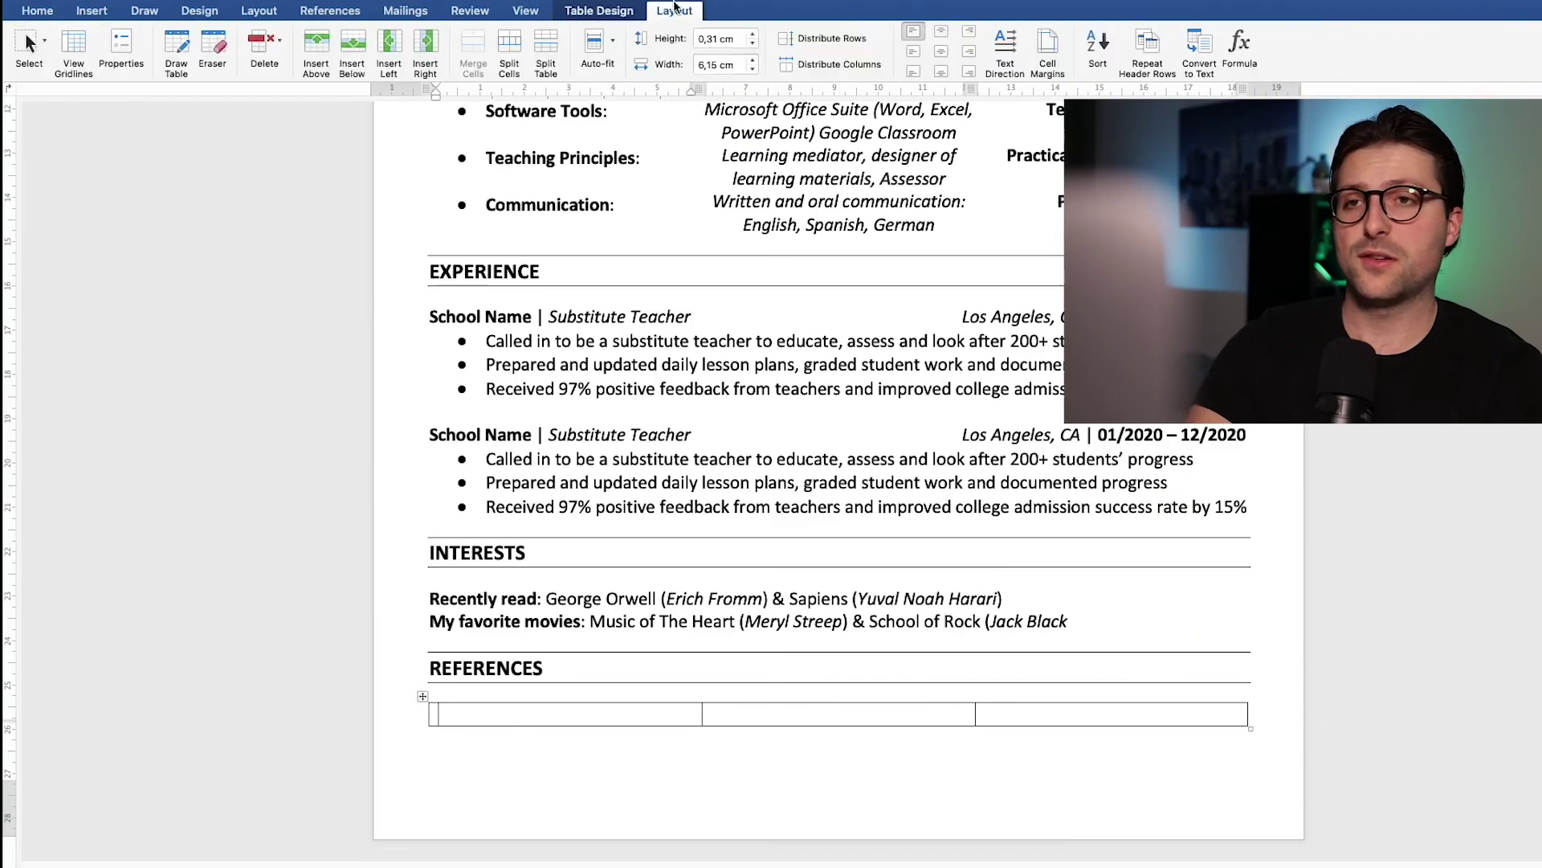
left_click(1046, 48)
type("0")
key("Tab")
type("0")
key("Return")
Step: Enter the first referee's name 'from University', with italic e-mail and phone below
key("super+b")
type("from")
key("super+b")
type("University")
key("super+b")
key("super+i")
type("namesurname@email.com [000]-000-0000")
Step: Remove the e-mail hyperlink and copy the first referee's details into the second cell
right_click(595, 738)
left_click(643, 690)
left_click_drag(575, 760, 430, 714)
key("super+c")
left_click(774, 727)
key("super+v")
Step: Change the second referee's name and institution to 'College', and centre the entry
left_click_drag(704, 714, 705, 714)
key("alt+BackSpace")
type("College")
left_click(37, 11)
left_click(412, 64)
left_click(1039, 746)
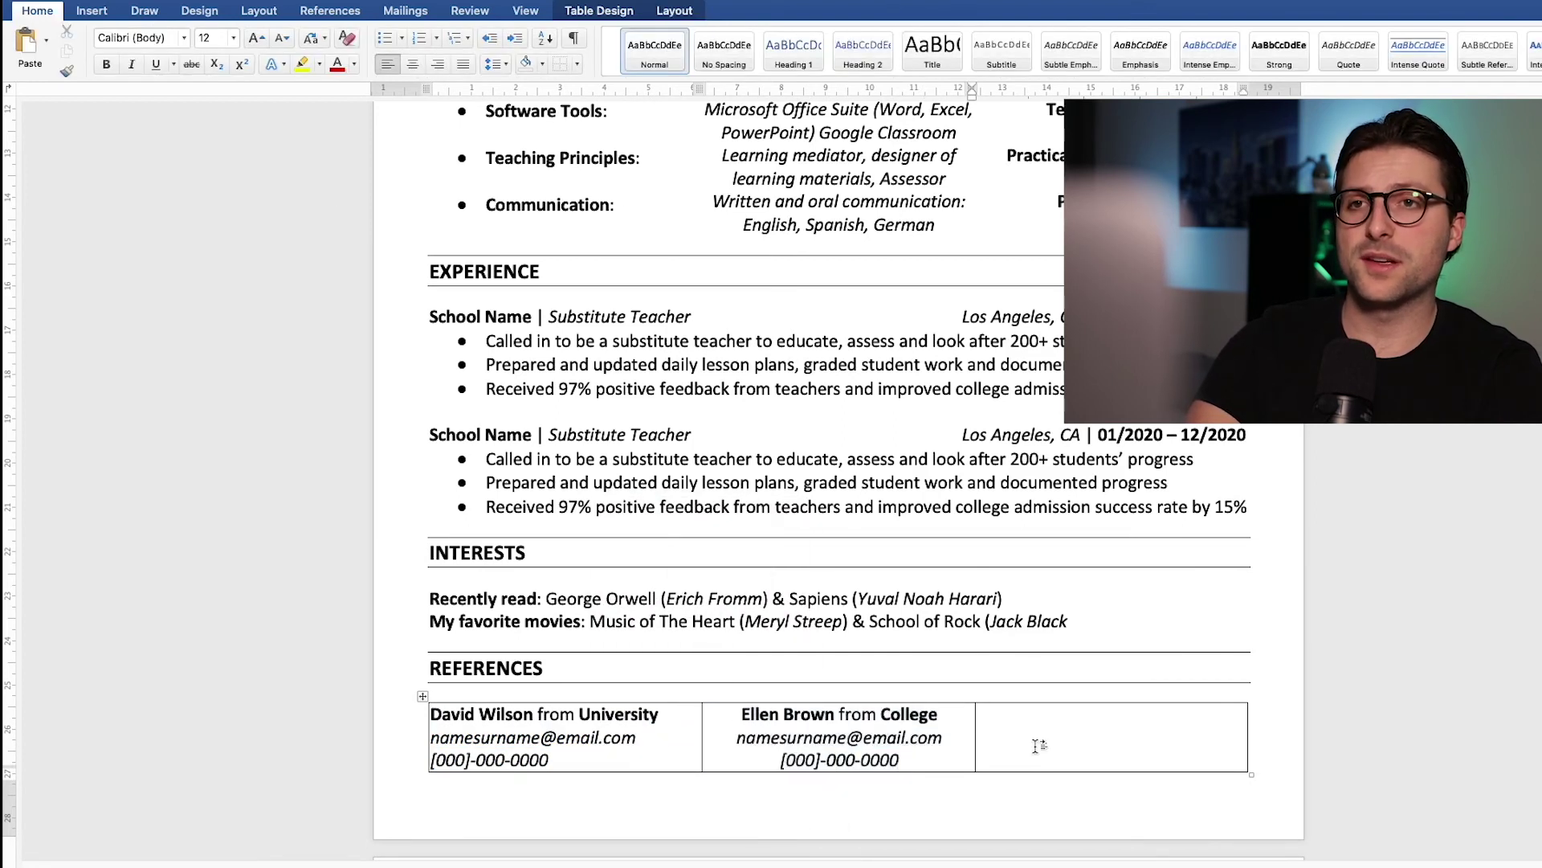
Step: Add a third right-aligned referee from 'EDU Centre' and remove the table borders
key("super+v")
left_click_drag(1077, 714, 977, 714)
type("John Smith")
key("alt+BackSpace")
type("EDU Centre")
left_click_drag(1094, 761, 977, 714)
left_click(438, 64)
left_click_drag(1256, 769, 613, 655)
left_click(552, 61)
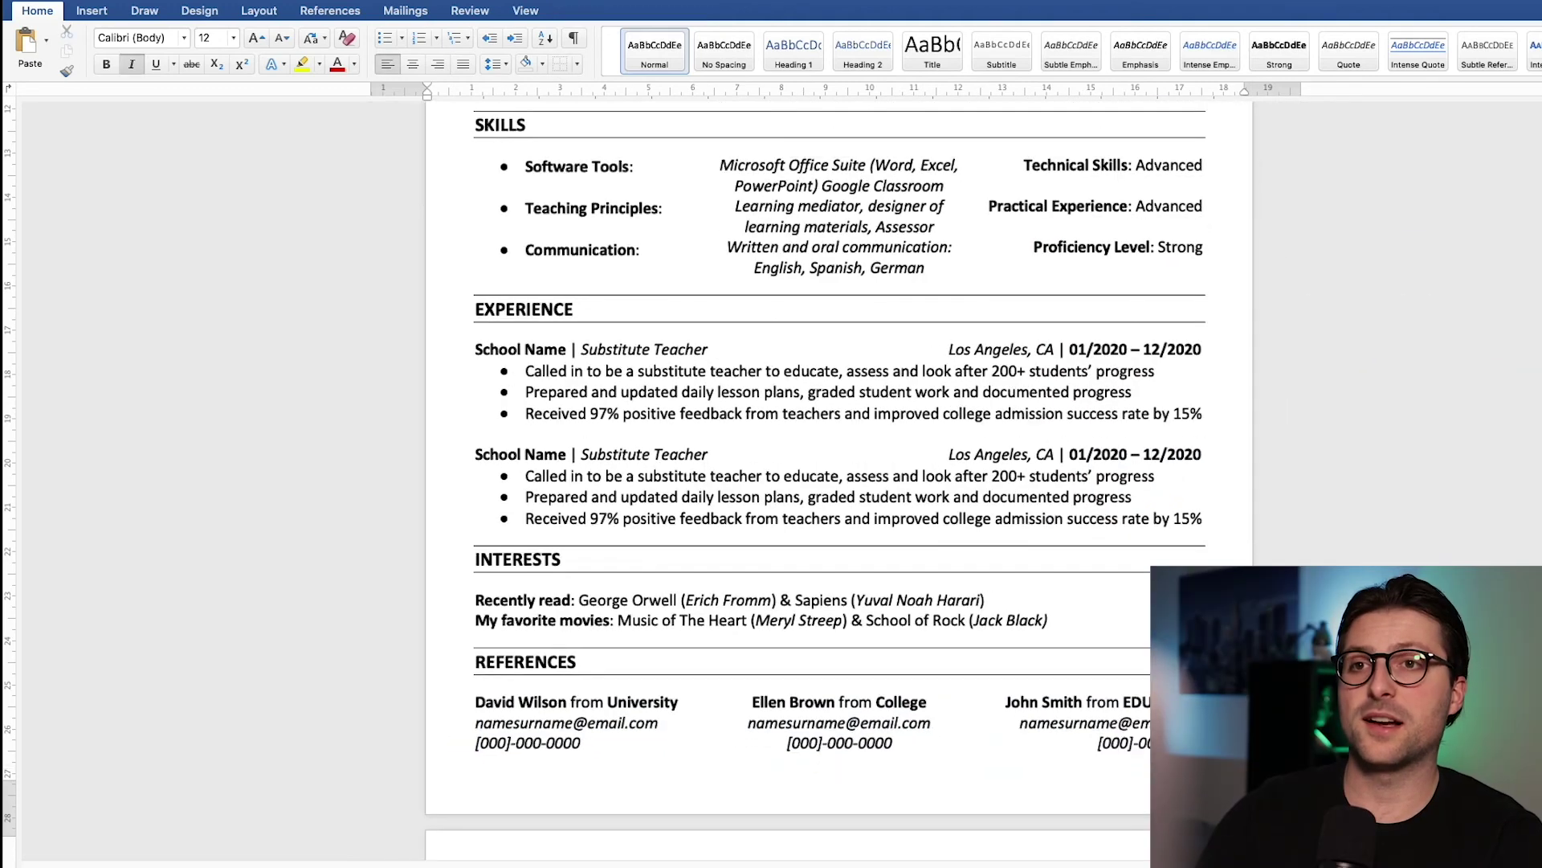
Step: Scroll through the whole resume to review it, then choose File > Save As
scroll(838, 482, "down", 3)
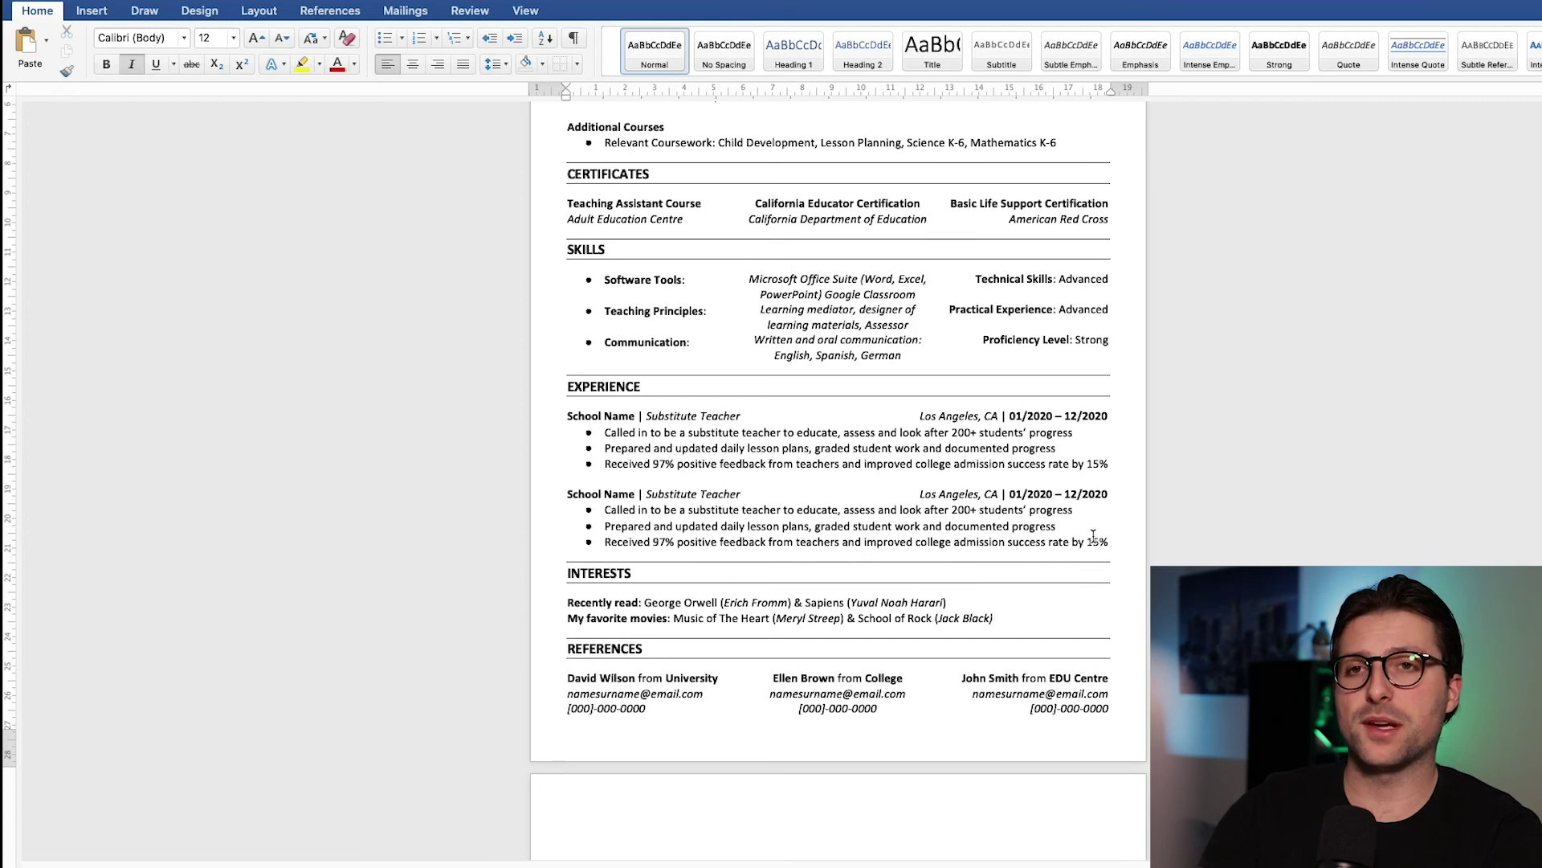
scroll(1094, 535, "up", 3)
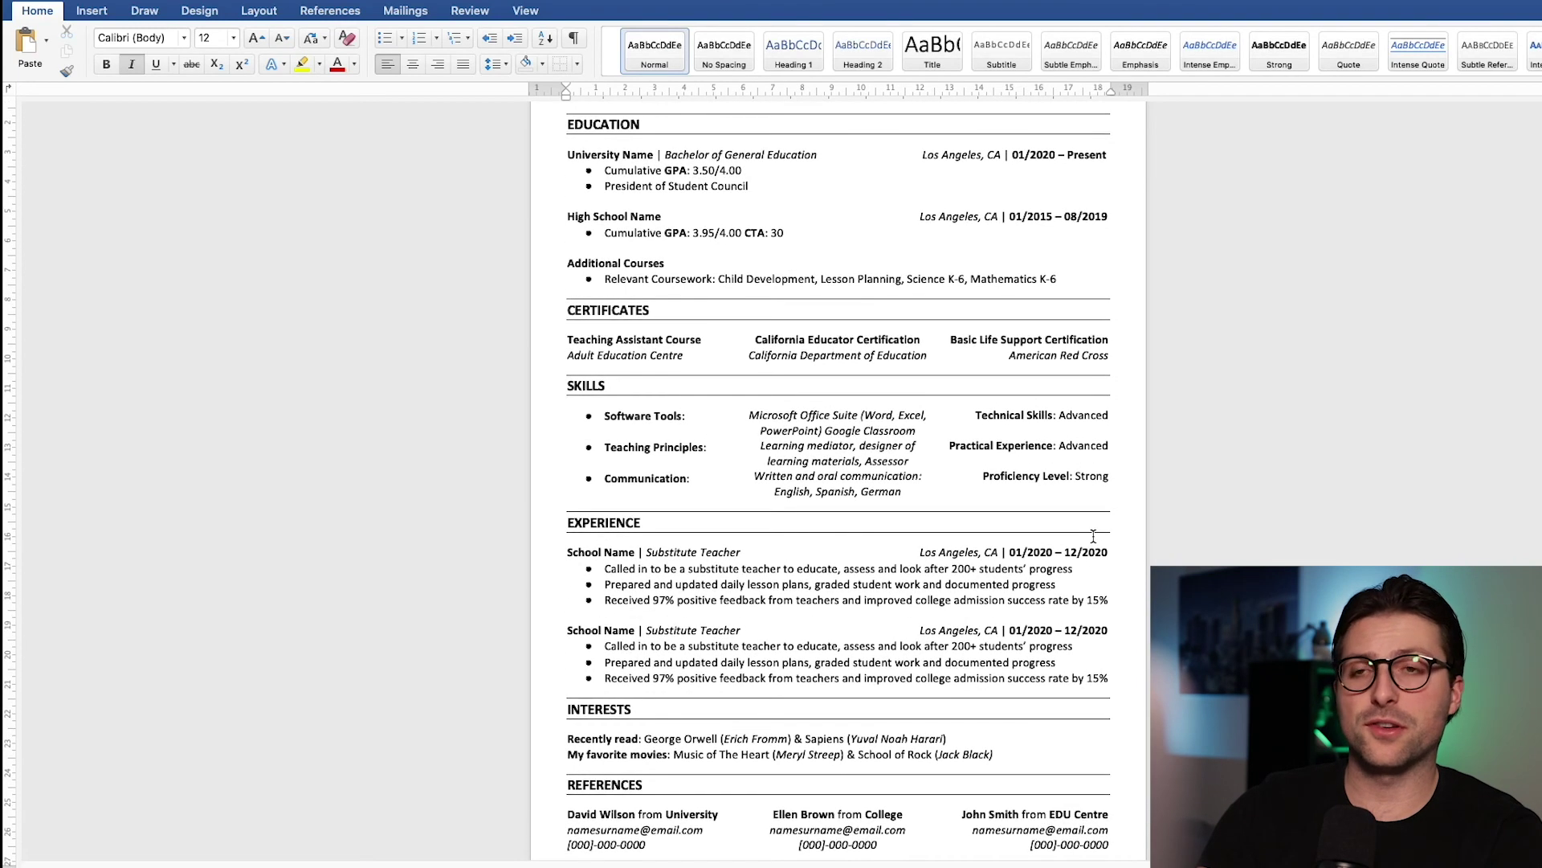
scroll(839, 481, "up", 3)
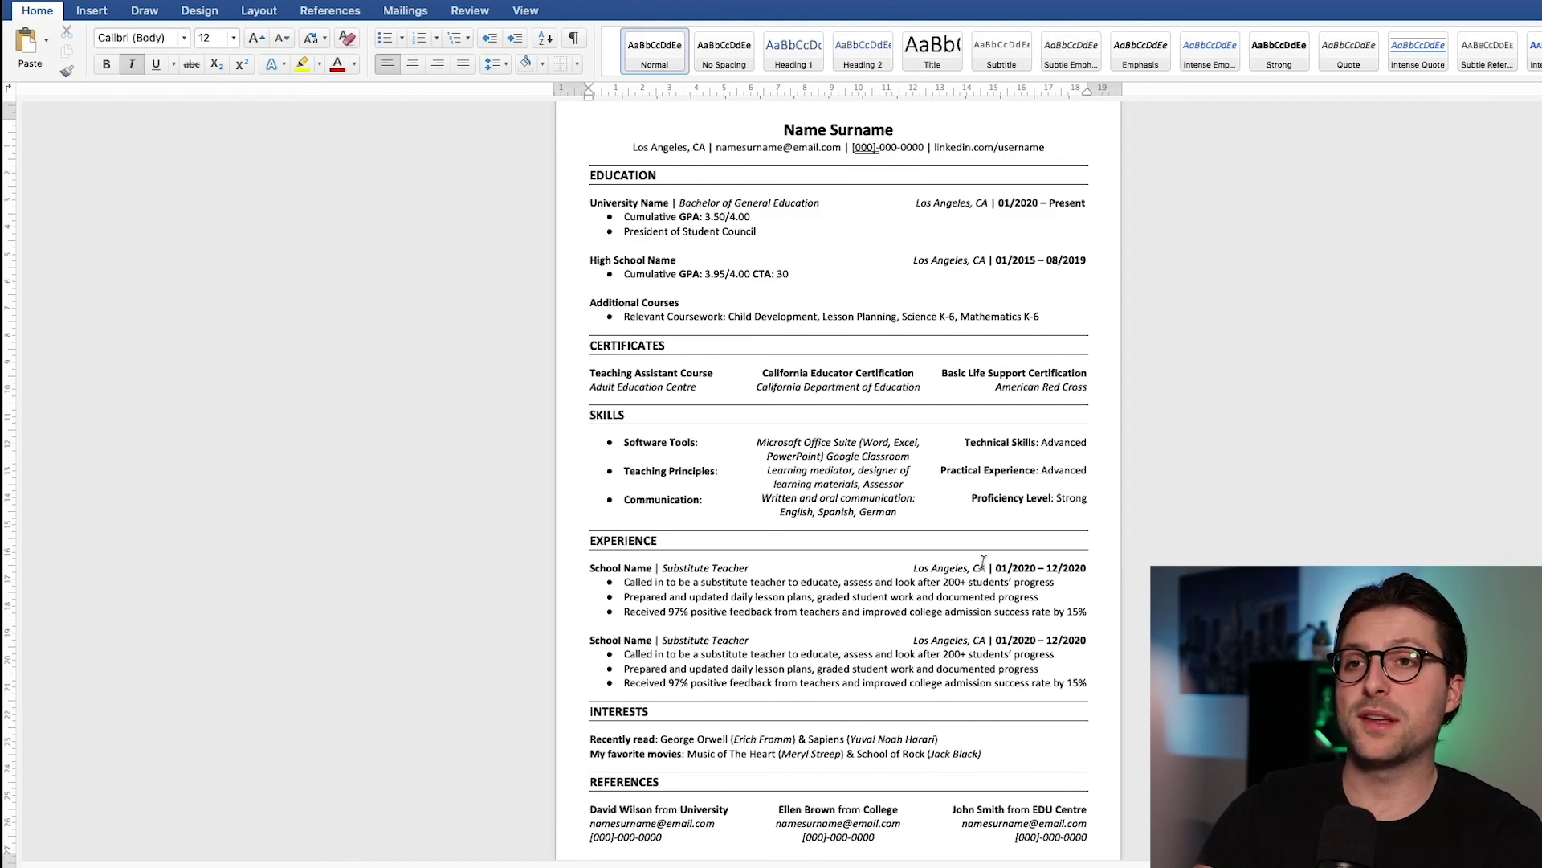
scroll(983, 561, "down", 1)
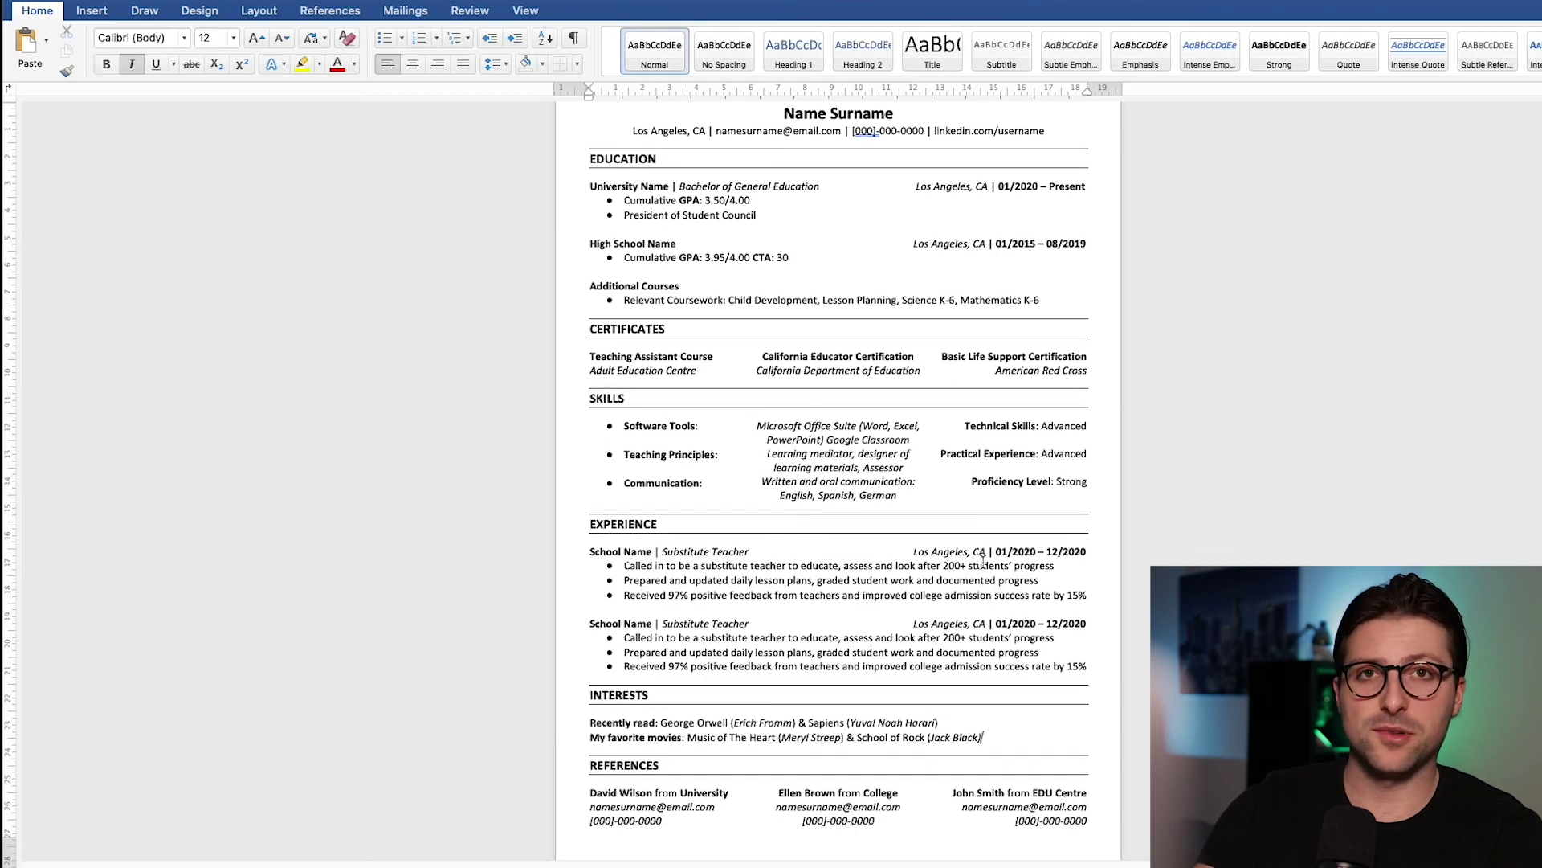
left_click(982, 564)
scroll(982, 562, "up", 1)
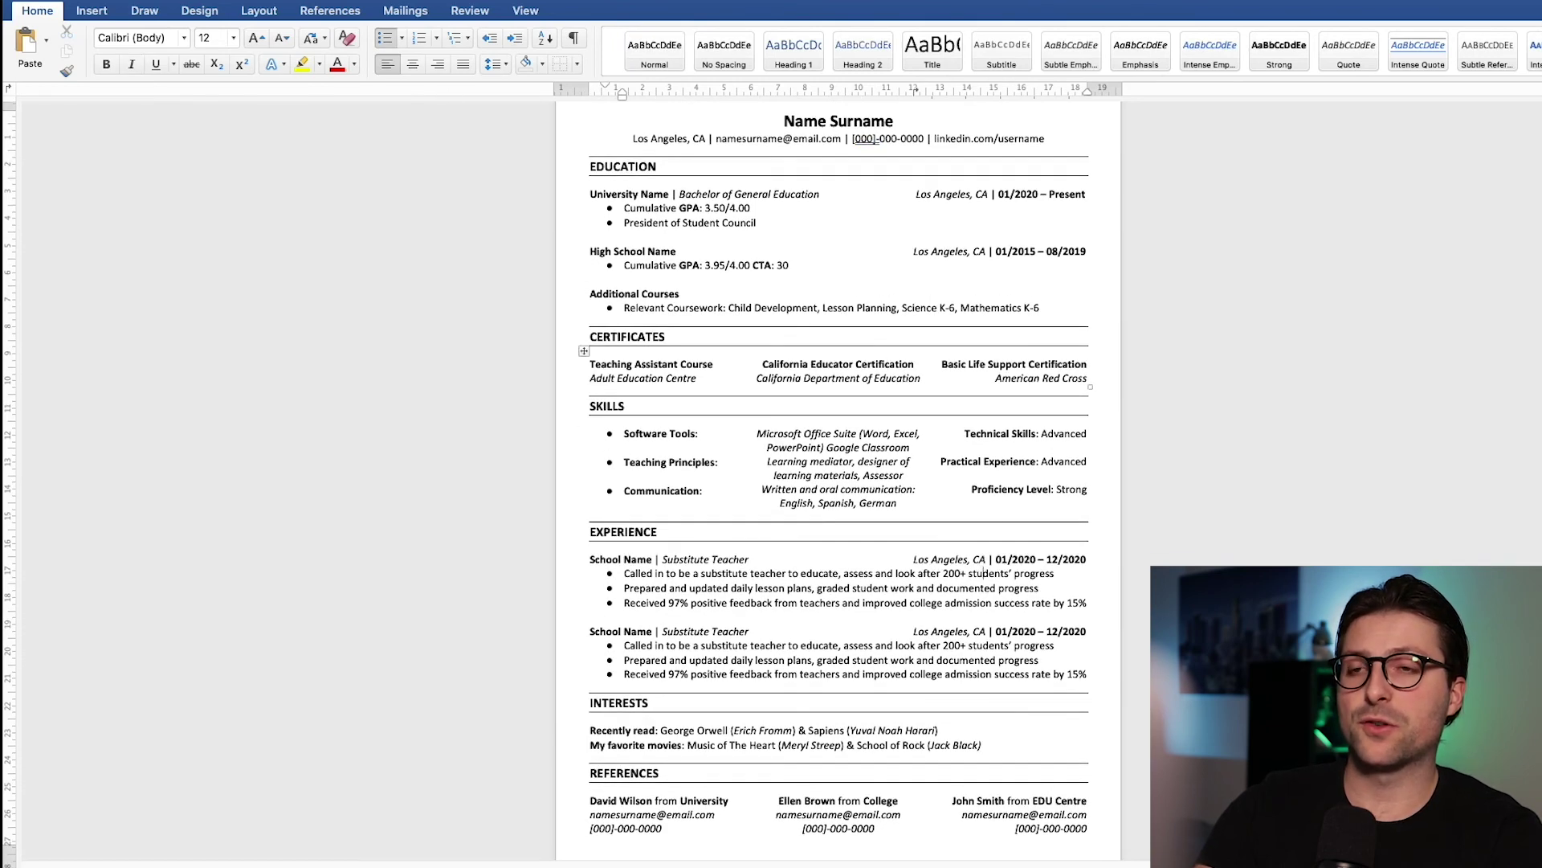
left_click(101, 2)
left_click(127, 118)
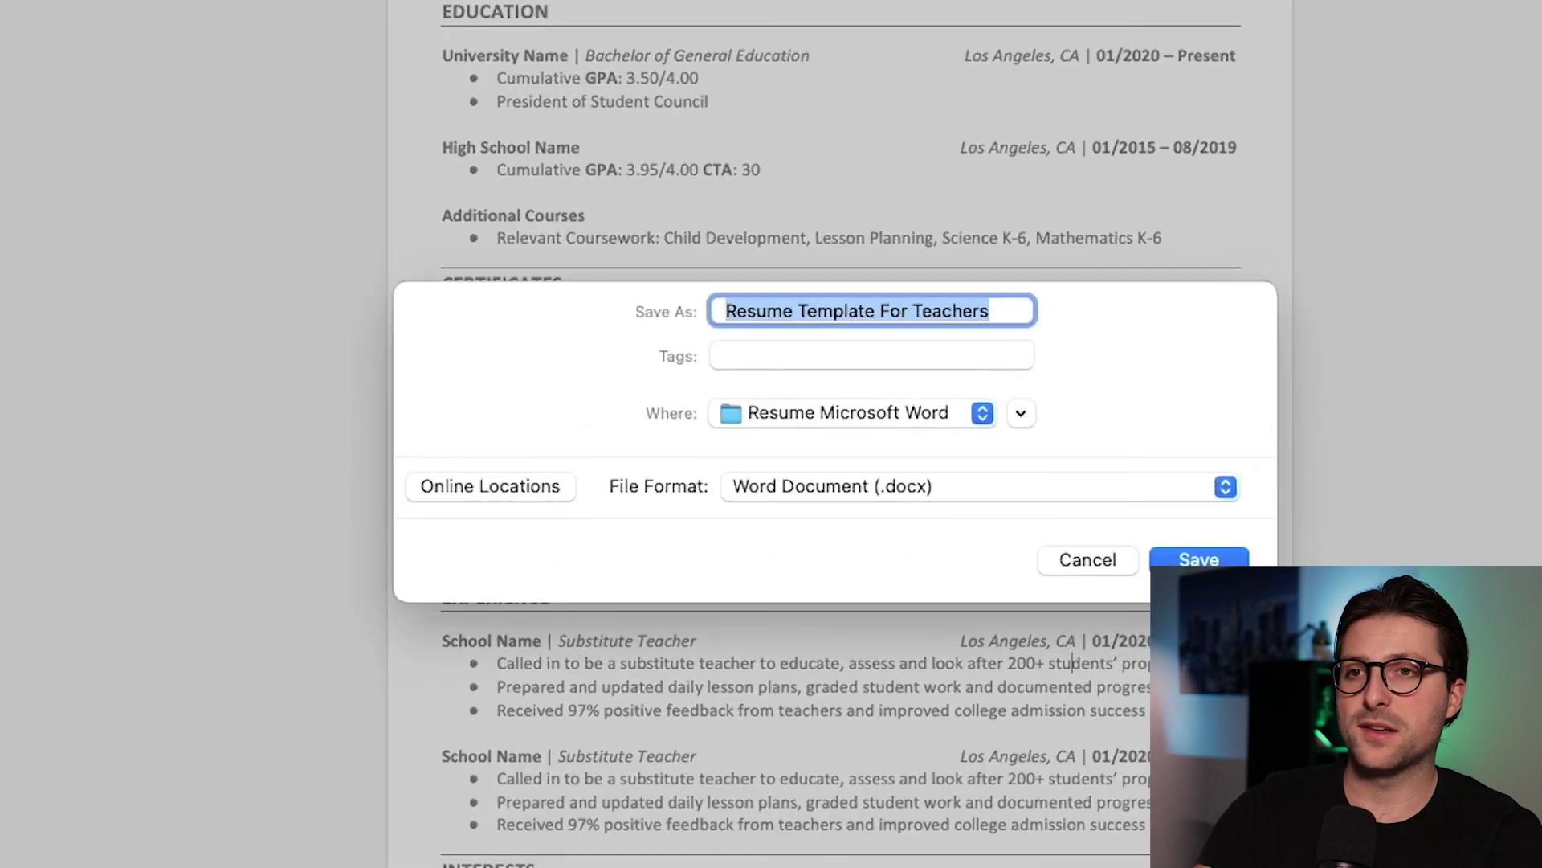
Step: Save the resume as the Word document 'Name Surname Resume.docx'
type("Name Surname Resume")
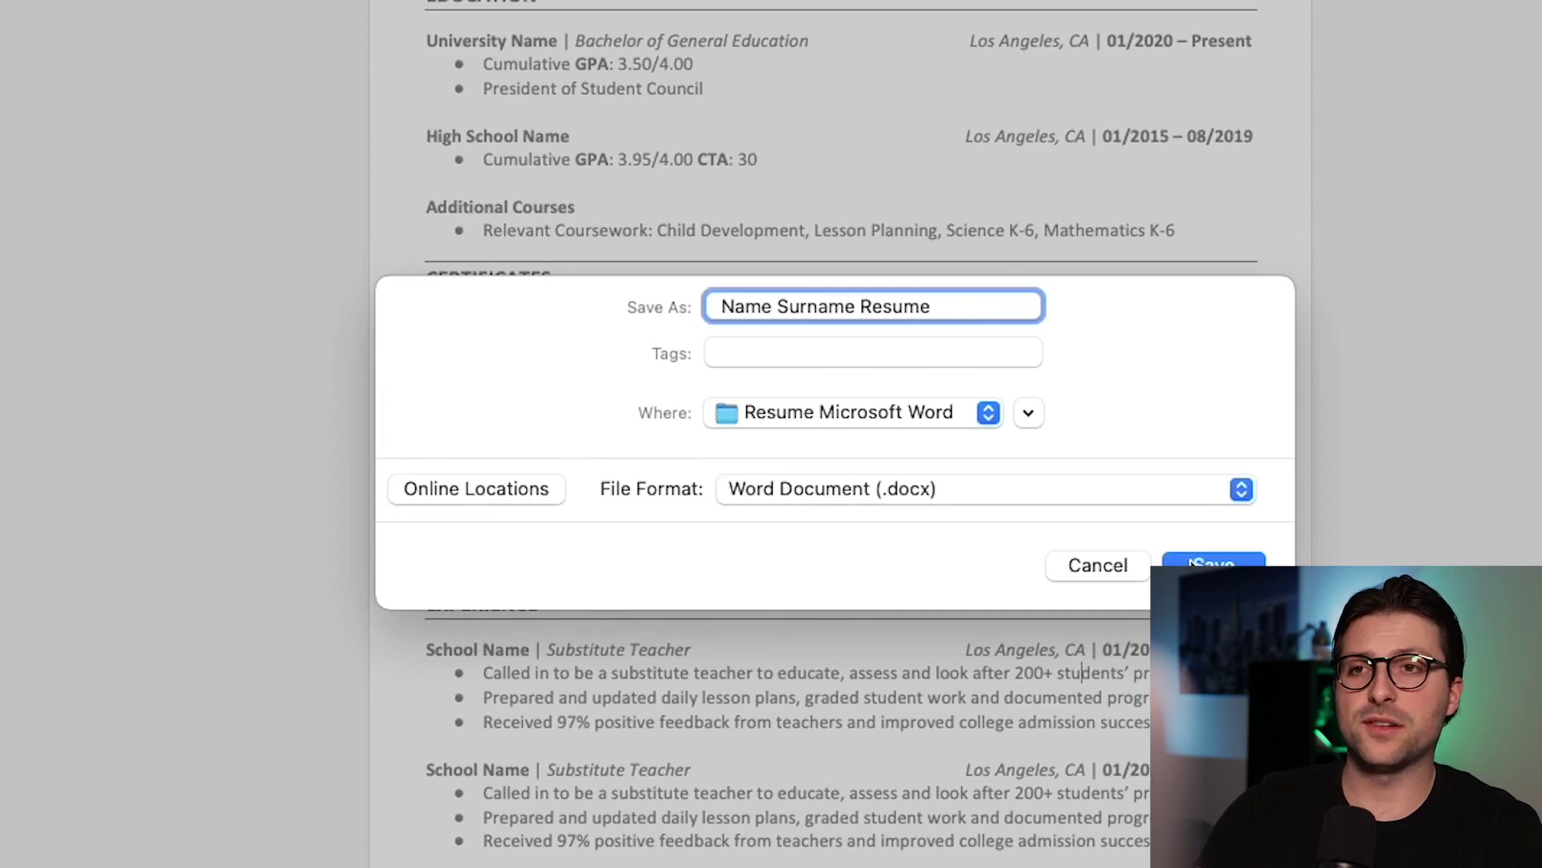
left_click(1119, 567)
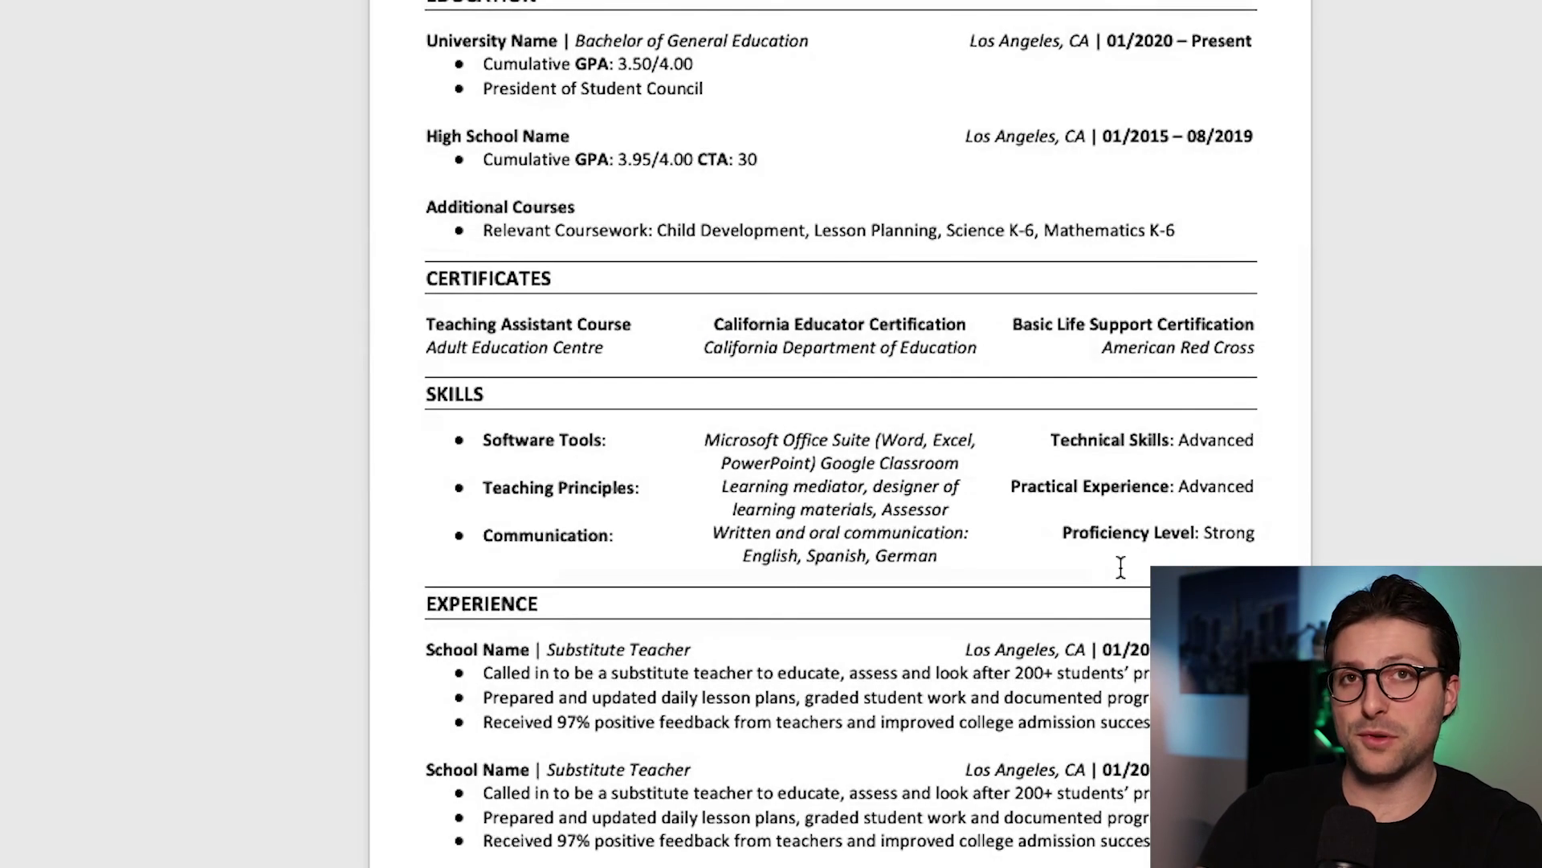